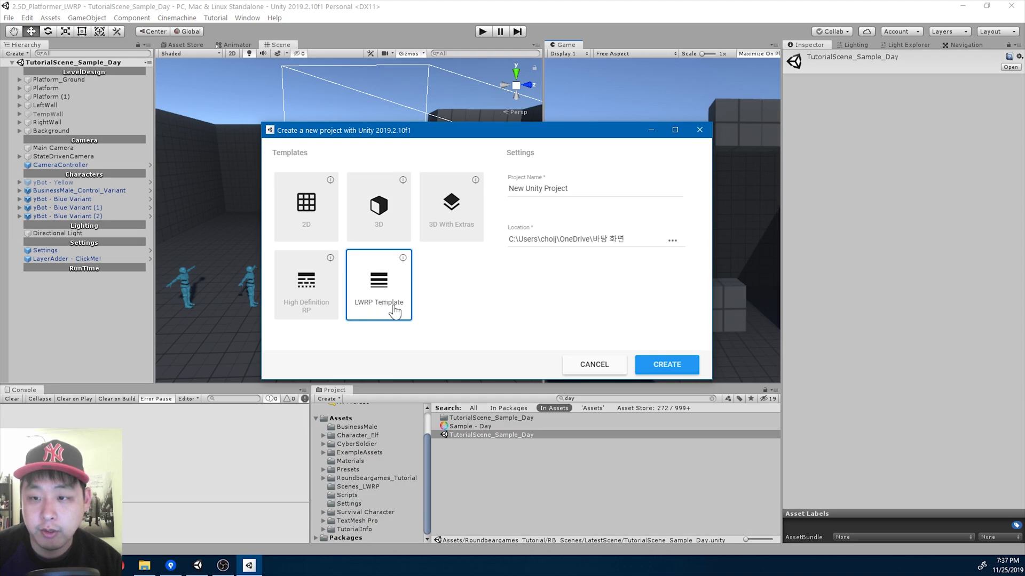
# - Create an LWRP Template project named import_background and start a new empty scene in it
pyautogui.click(591, 191)
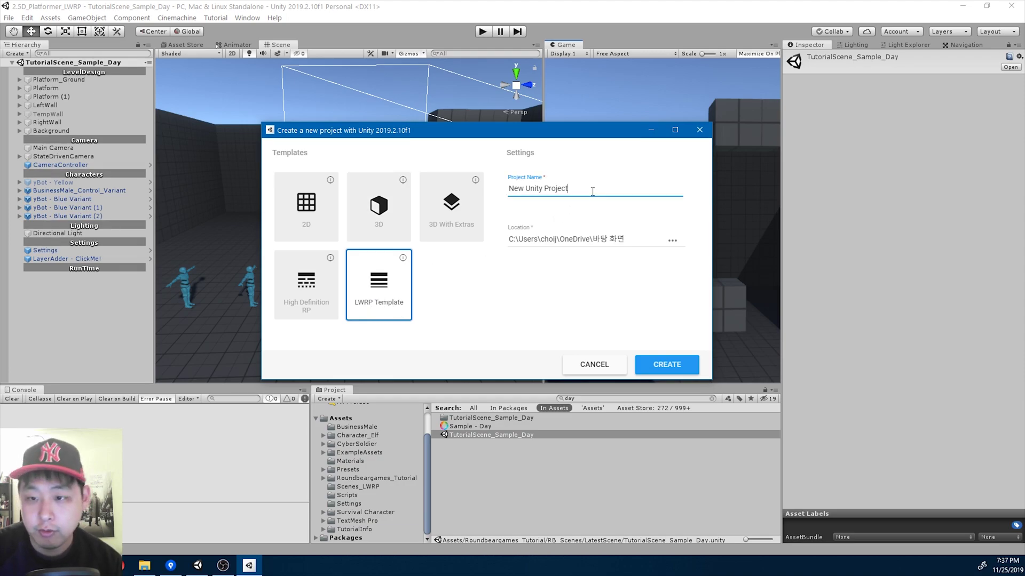
pyautogui.press('BackSpace')
pyautogui.write('import')
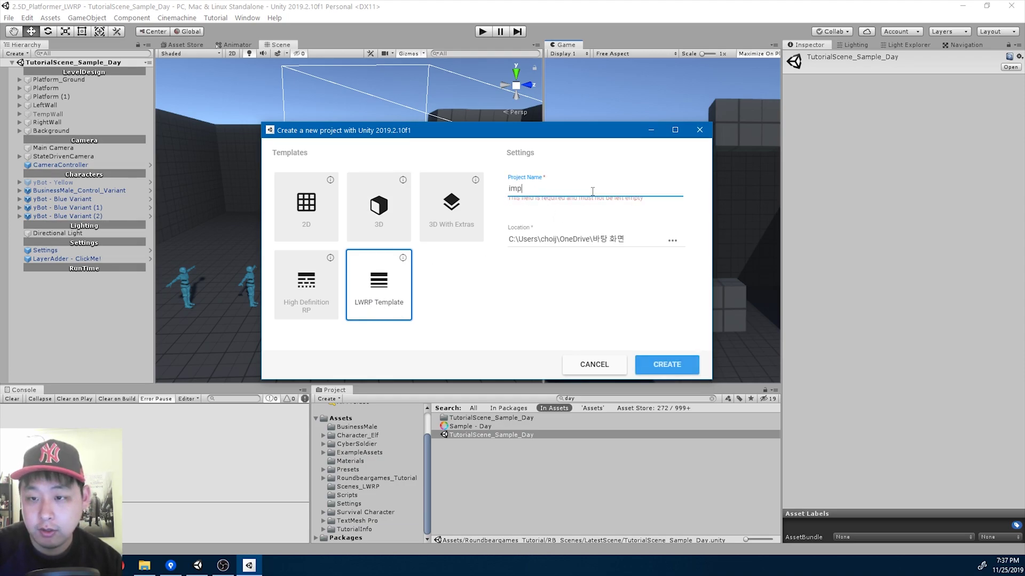
pyautogui.write('_background')
pyautogui.click(677, 372)
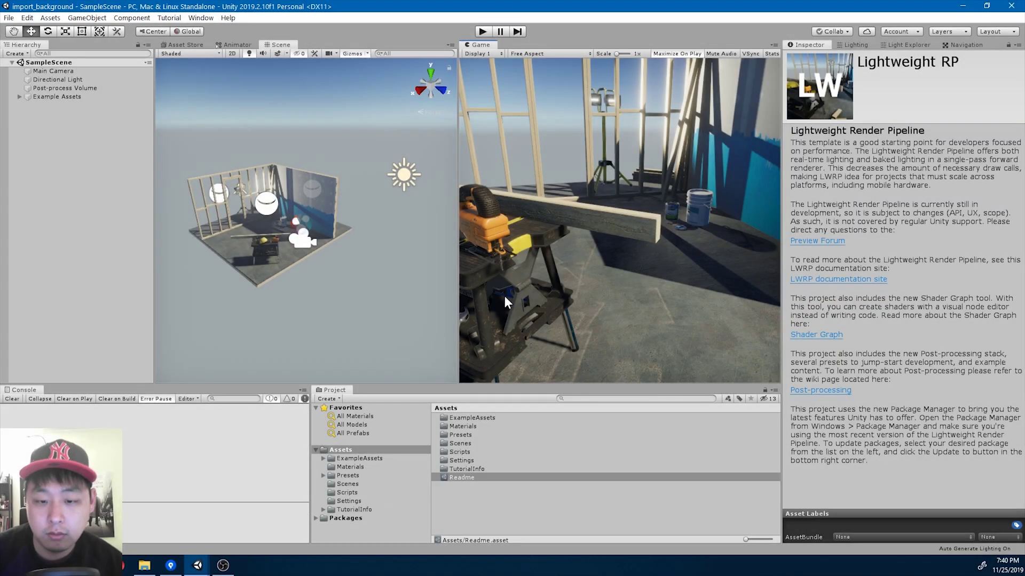
pyautogui.click(8, 17)
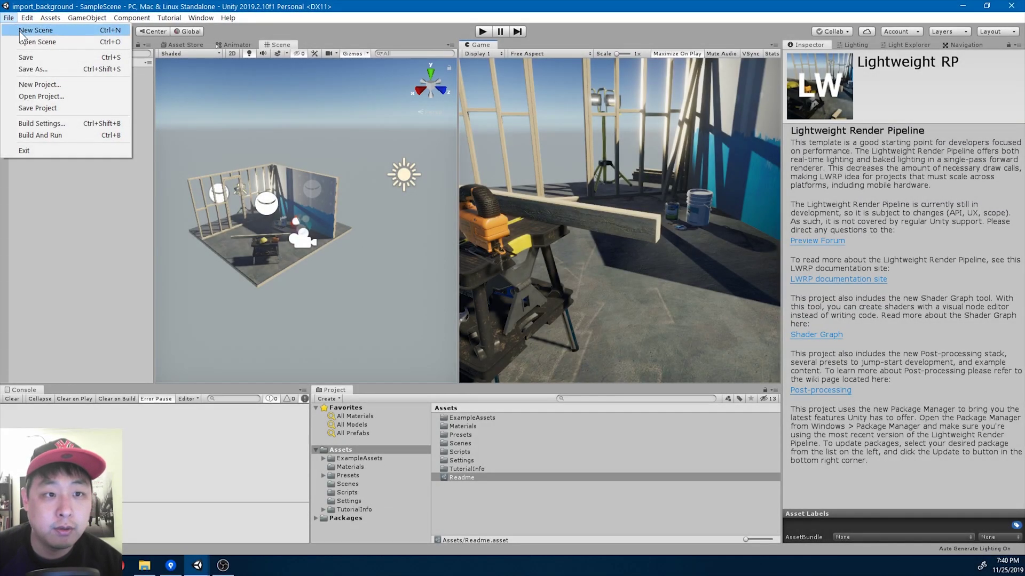
pyautogui.click(19, 31)
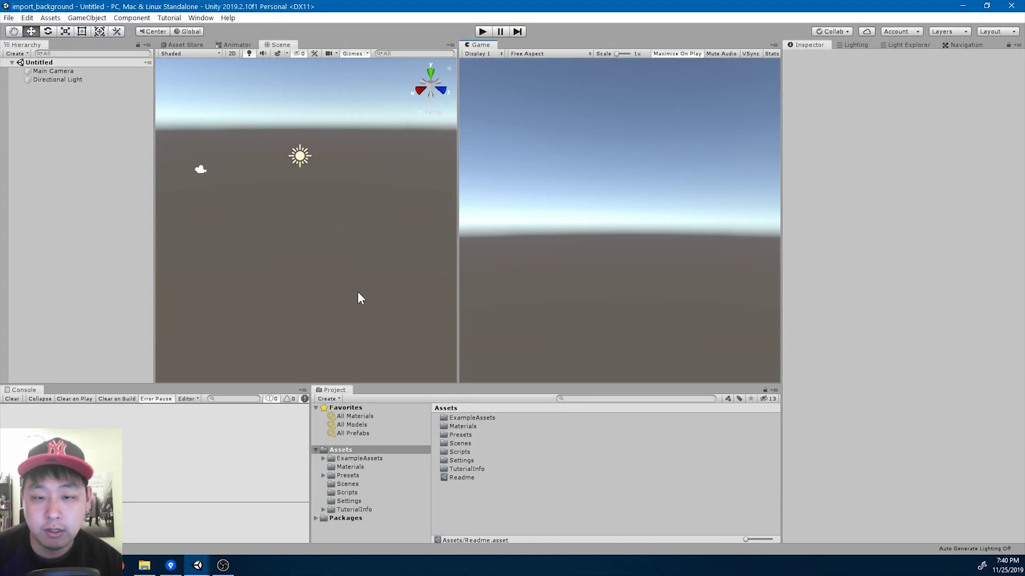
# - Switch to the Unity Asset Store in the browser and filter the assets to free 3D Environments
pyautogui.click(92, 565)
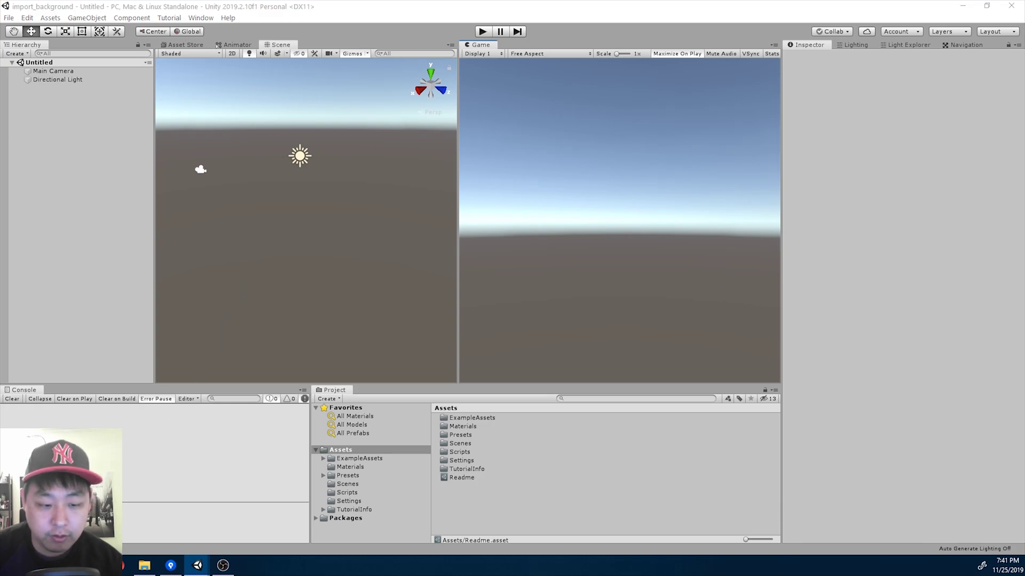
pyautogui.click(738, 347)
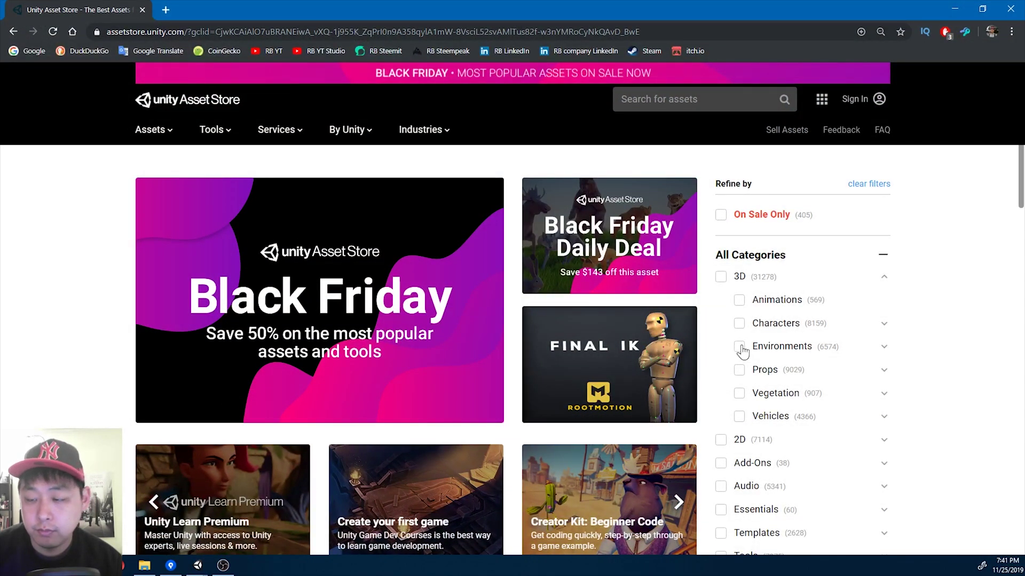
pyautogui.scroll(-5, 943, 315)
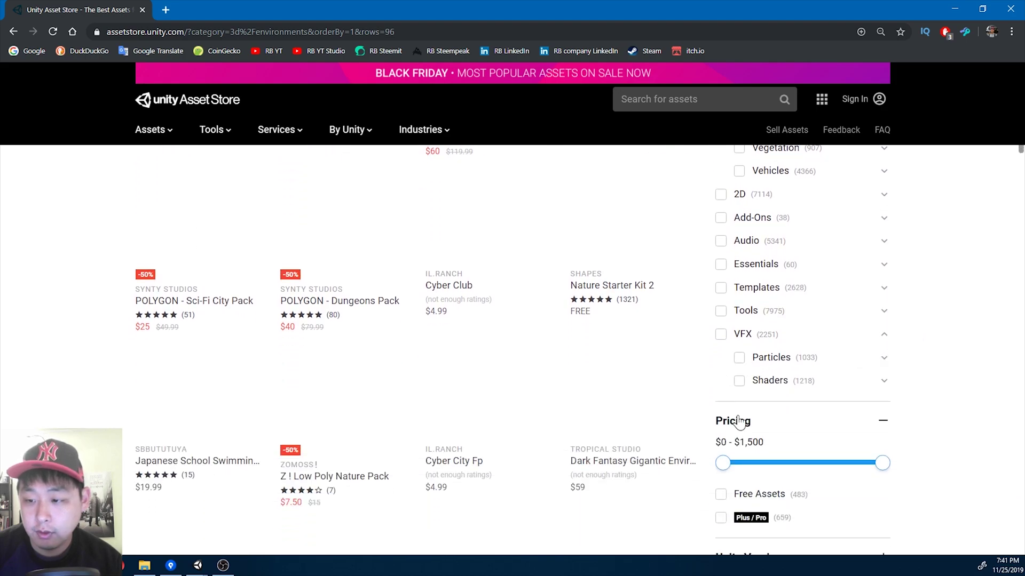
pyautogui.scroll(-2, 738, 422)
pyautogui.click(721, 431)
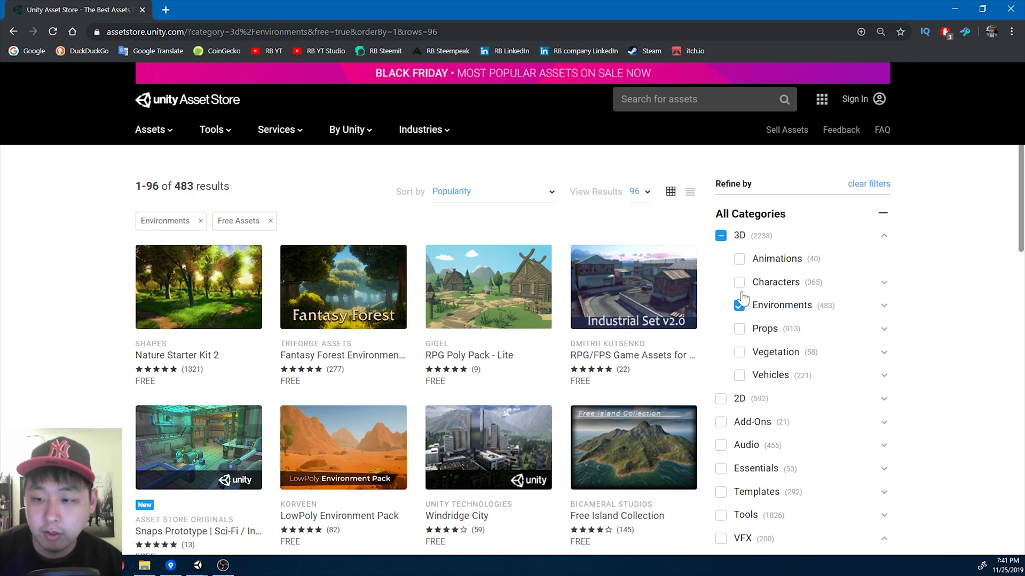
# - Sign in on the RPG/FPS Game Assets for PC/Mobile (Industrial Set v2.0) page and open the package in Unity
pyautogui.click(622, 294)
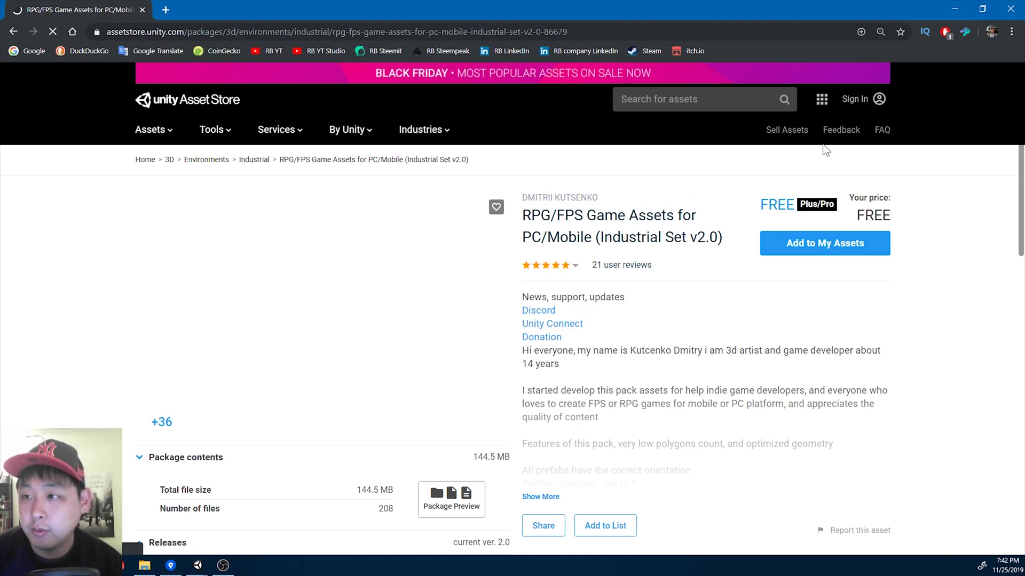
pyautogui.click(850, 100)
pyautogui.click(755, 322)
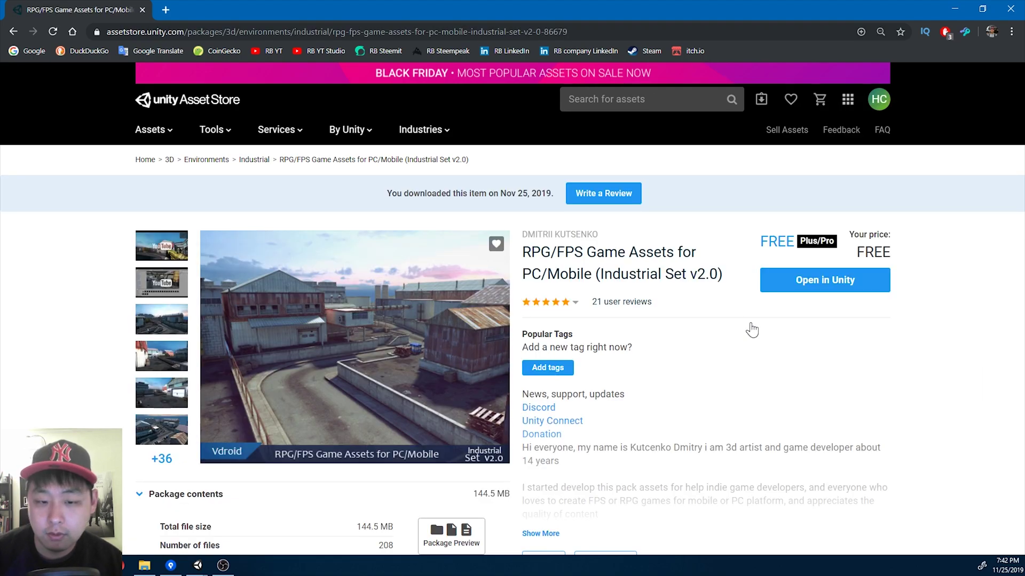
pyautogui.click(794, 288)
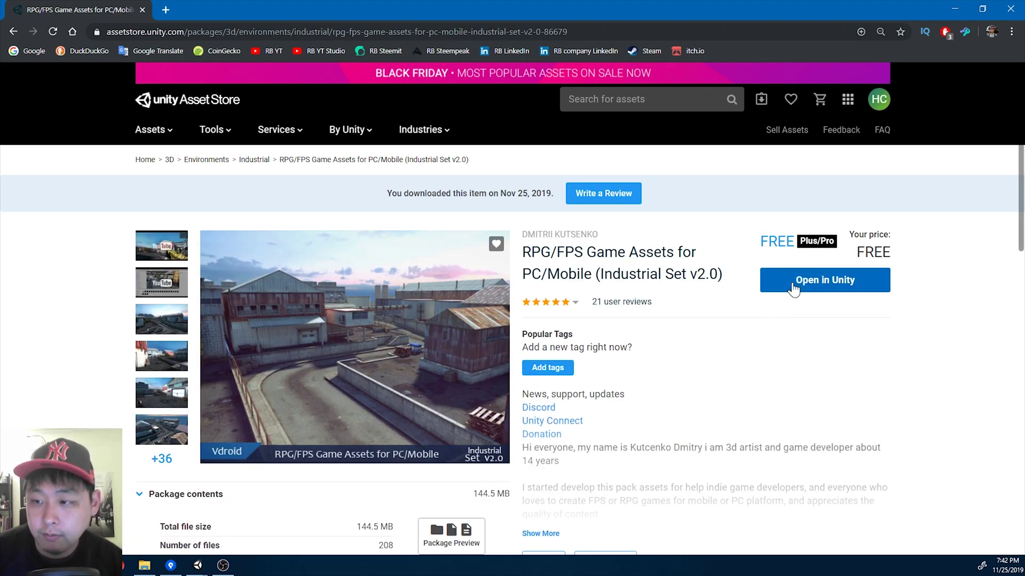
pyautogui.click(544, 90)
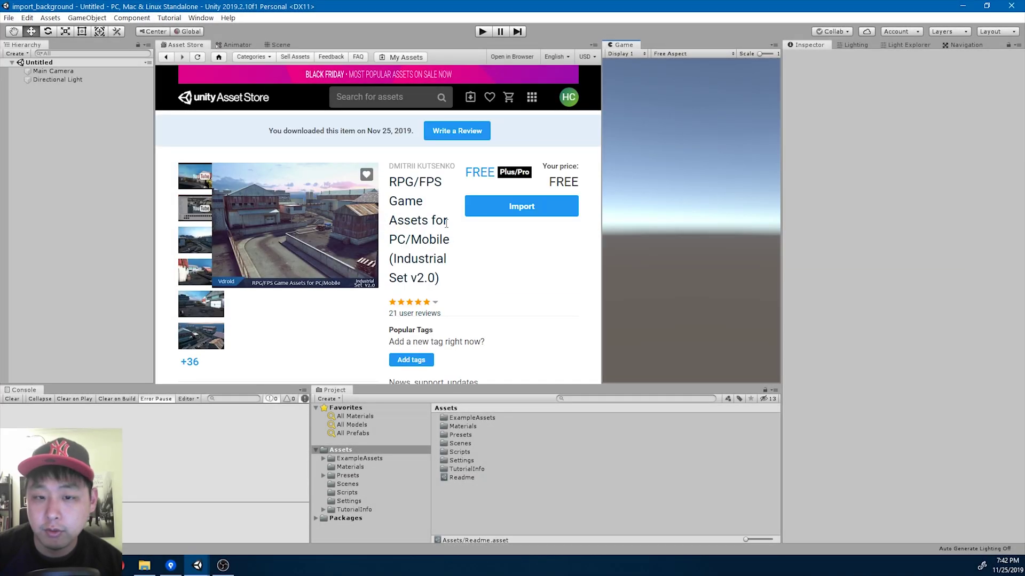
# - Import all files of the Industrial Set v2.0 package into the project and clear the console
pyautogui.click(513, 213)
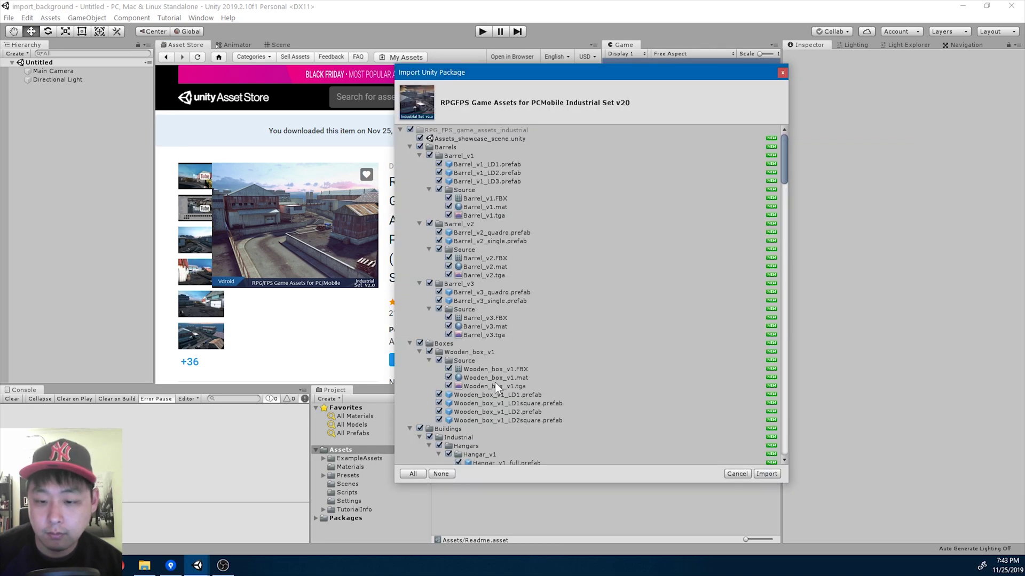
pyautogui.click(766, 474)
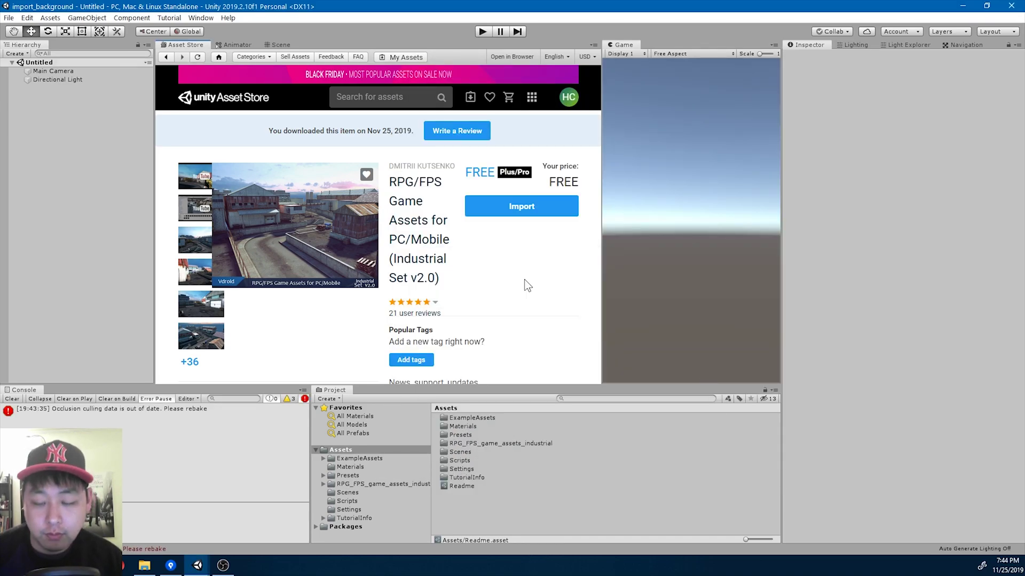
pyautogui.click(12, 399)
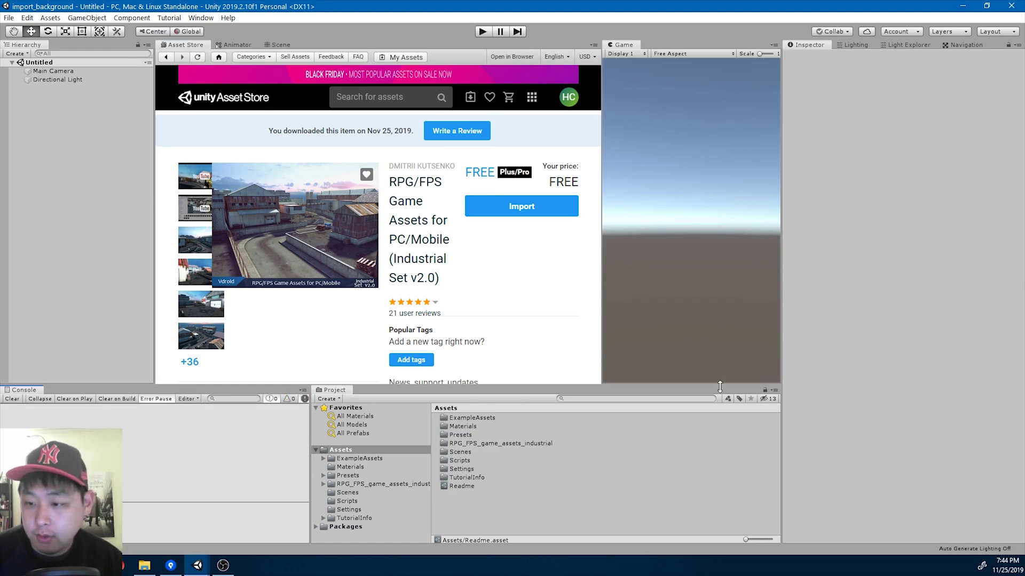
# - Filter the project assets by type Scene, open Map_v1 and show it in a widened Scene view
pyautogui.click(729, 398)
pyautogui.click(743, 341)
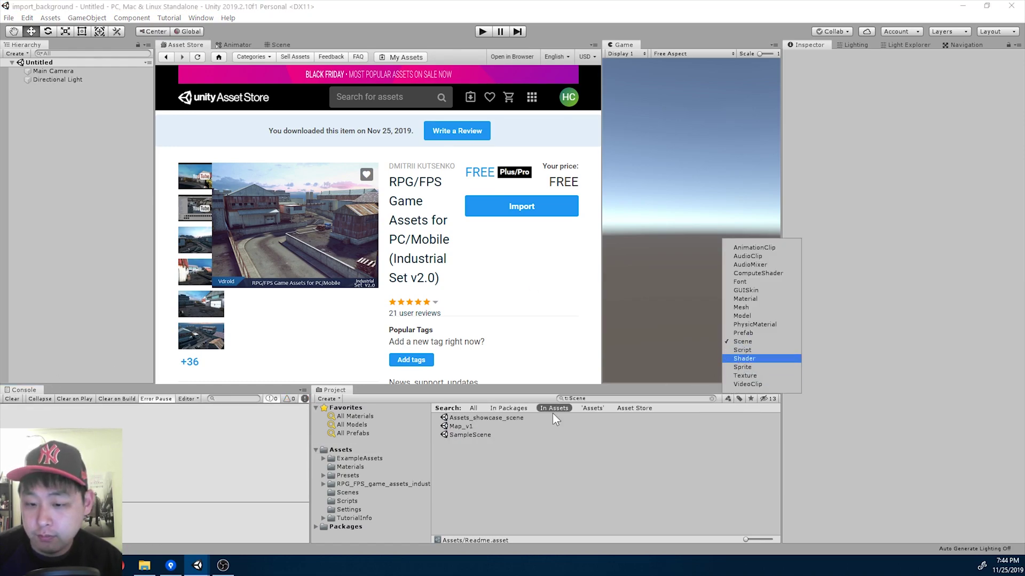
pyautogui.click(460, 426)
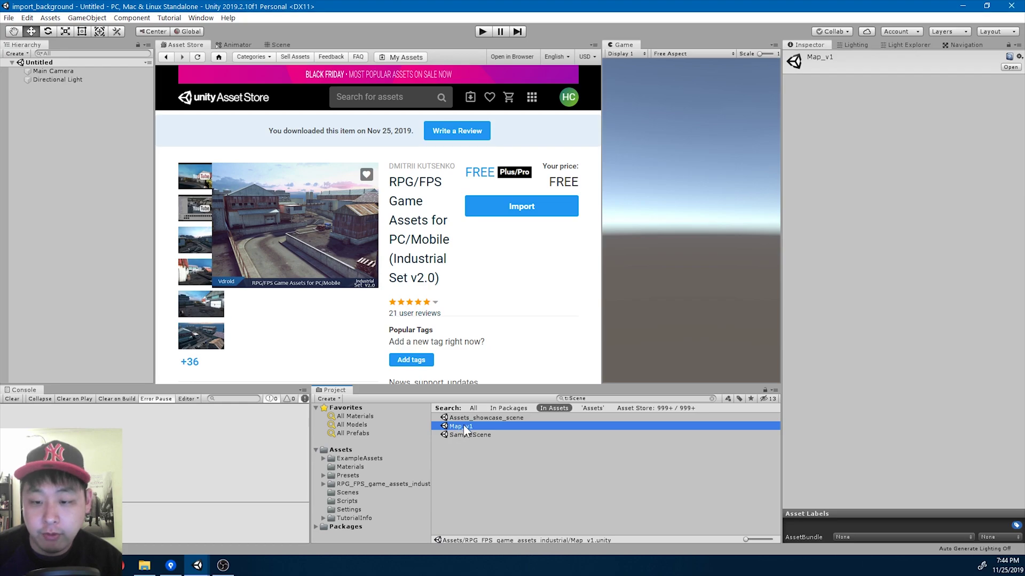
pyautogui.doubleClick(462, 427)
pyautogui.click(281, 45)
pyautogui.moveTo(467, 242); pyautogui.dragTo(347, 339, button='right')
pyautogui.moveTo(154, 267); pyautogui.dragTo(96, 263)
# - Upgrade all project materials to LightweightRP materials, accepting the overwrite, and clear the console
pyautogui.click(28, 17)
pyautogui.moveTo(82, 359)
pyautogui.moveTo(234, 356)
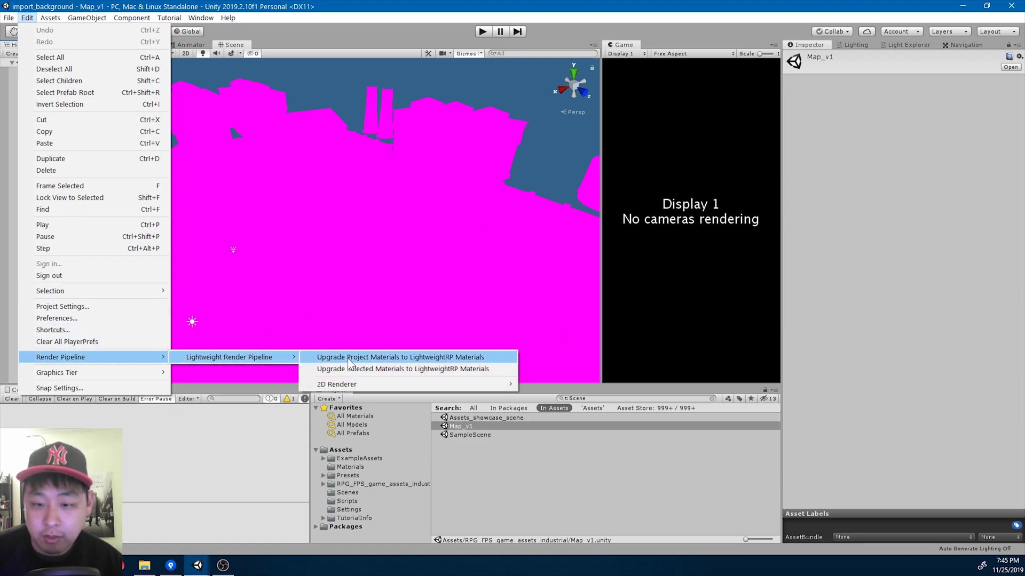
pyautogui.click(364, 358)
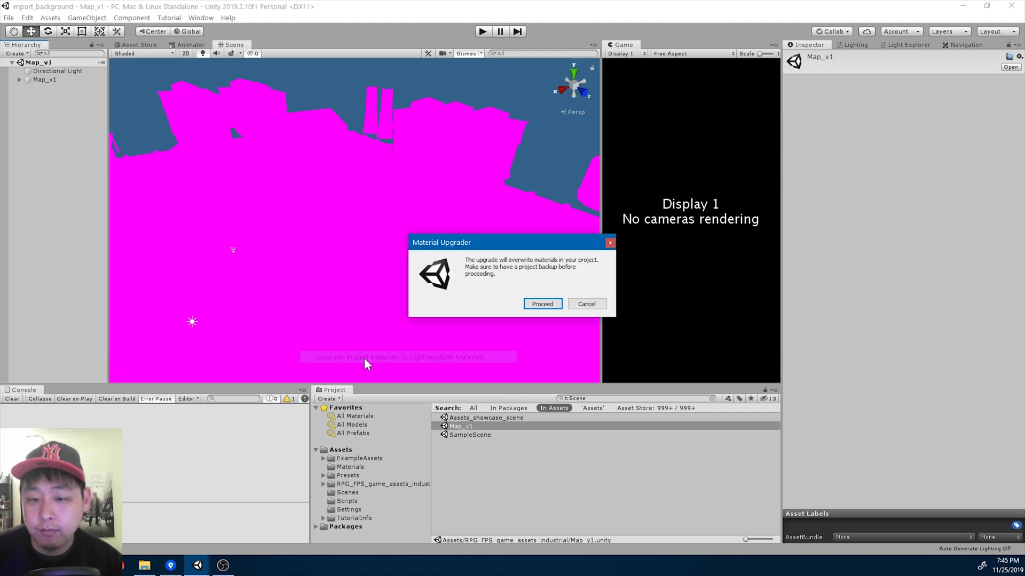
pyautogui.click(543, 304)
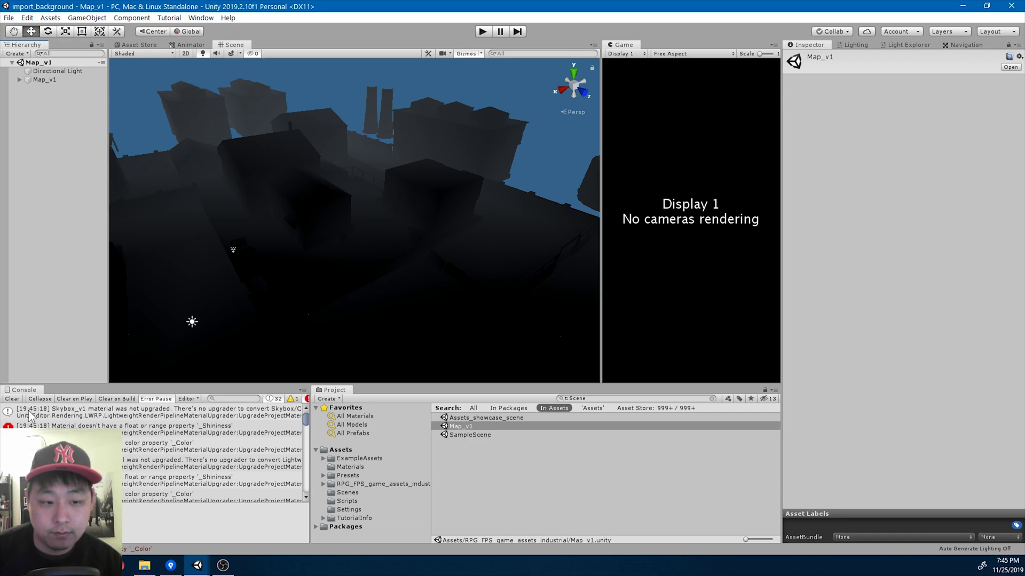
pyautogui.click(11, 399)
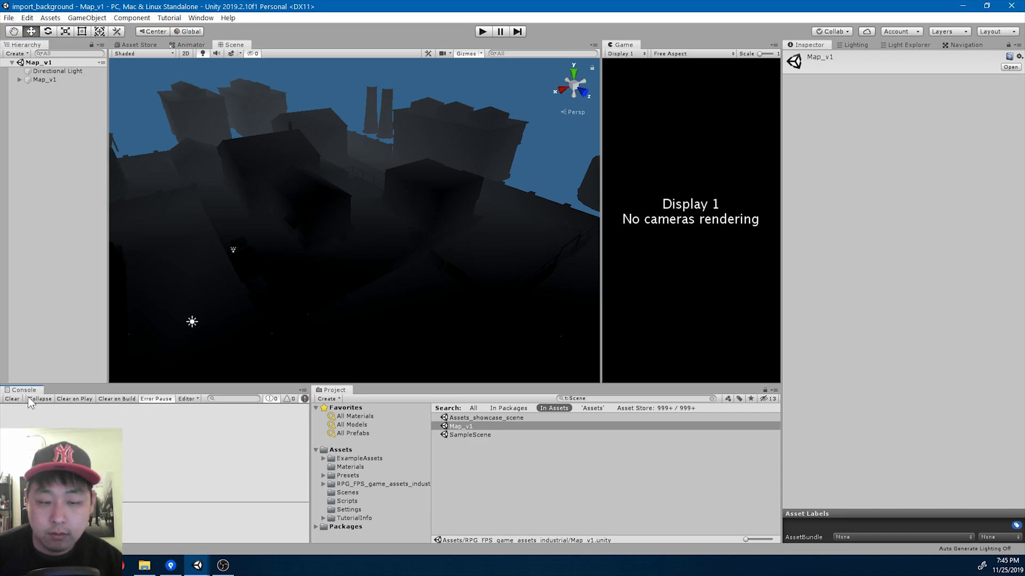
# - Disable Fog in the Other Settings of the scene lighting
pyautogui.click(858, 46)
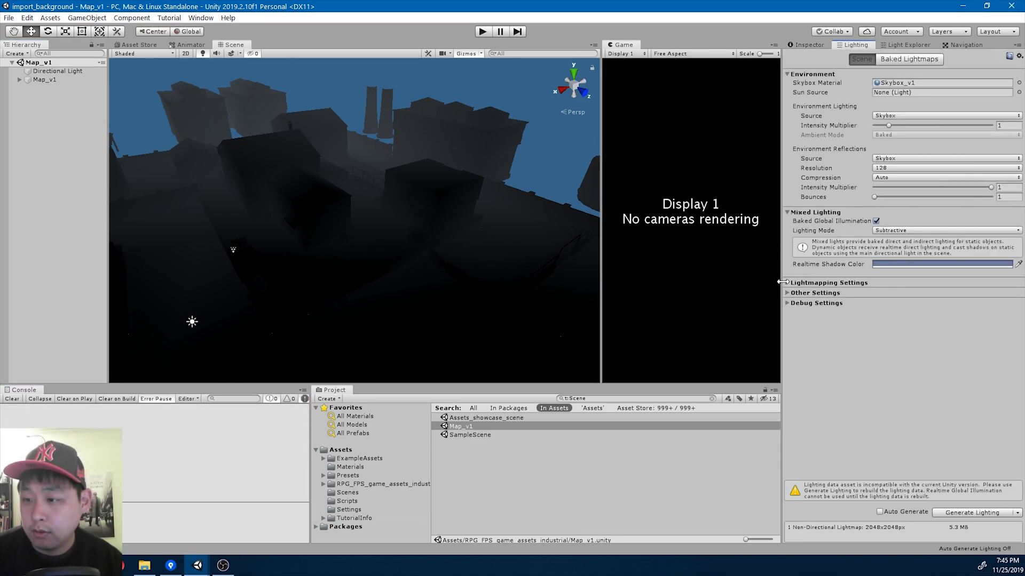
pyautogui.click(787, 303)
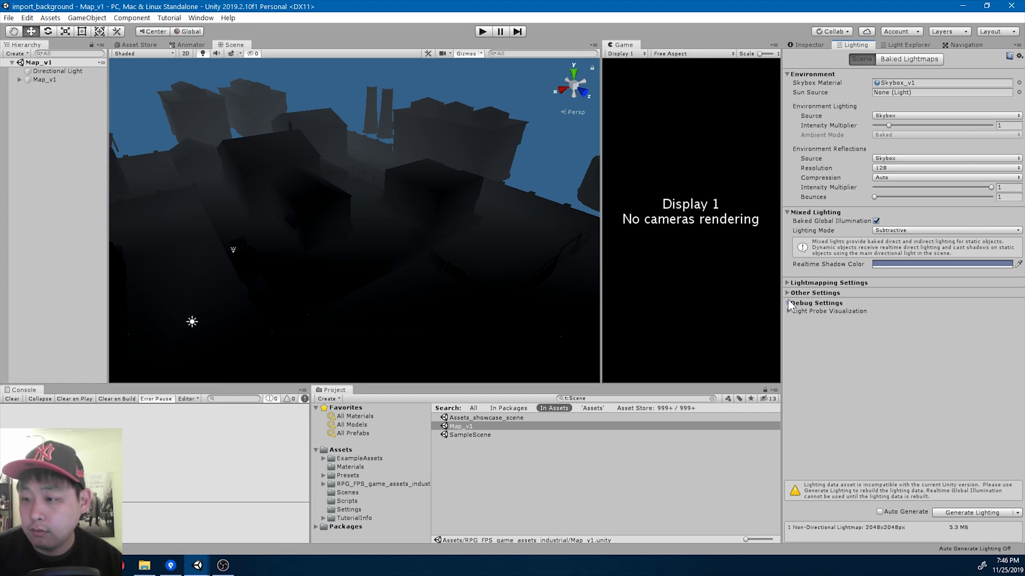
pyautogui.click(785, 293)
pyautogui.click(876, 301)
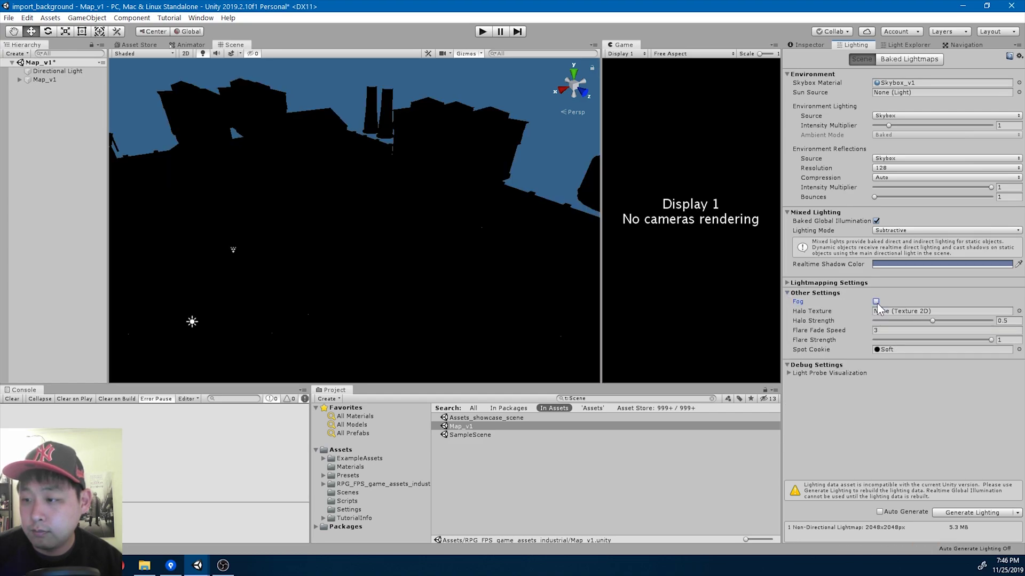
# - Set the Base Map color of the Hangar_v3 material on Object086 to near-white (F3F3F3)
pyautogui.moveTo(535, 234); pyautogui.dragTo(443, 178, button='right')
pyautogui.click(414, 172)
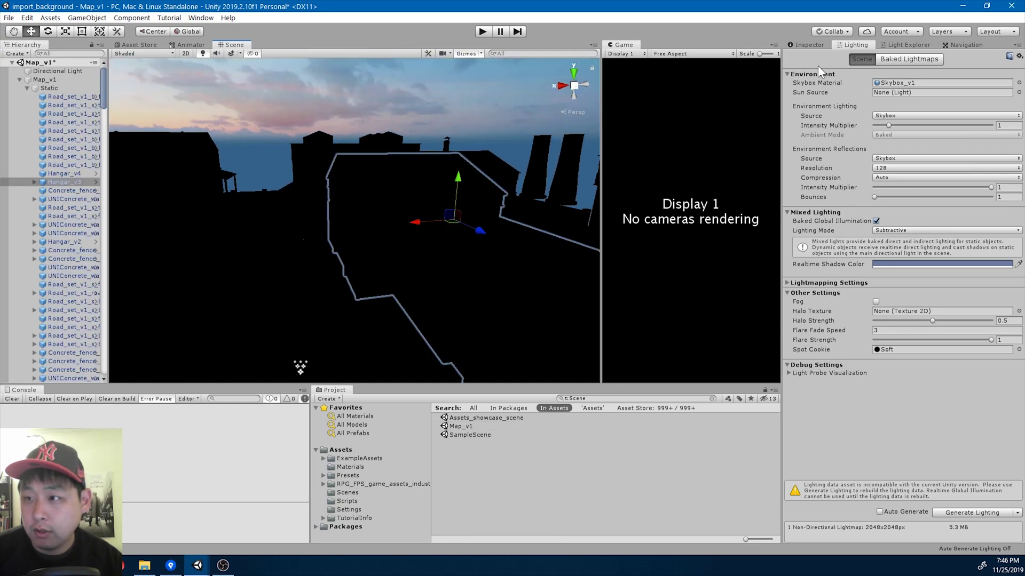
pyautogui.click(809, 45)
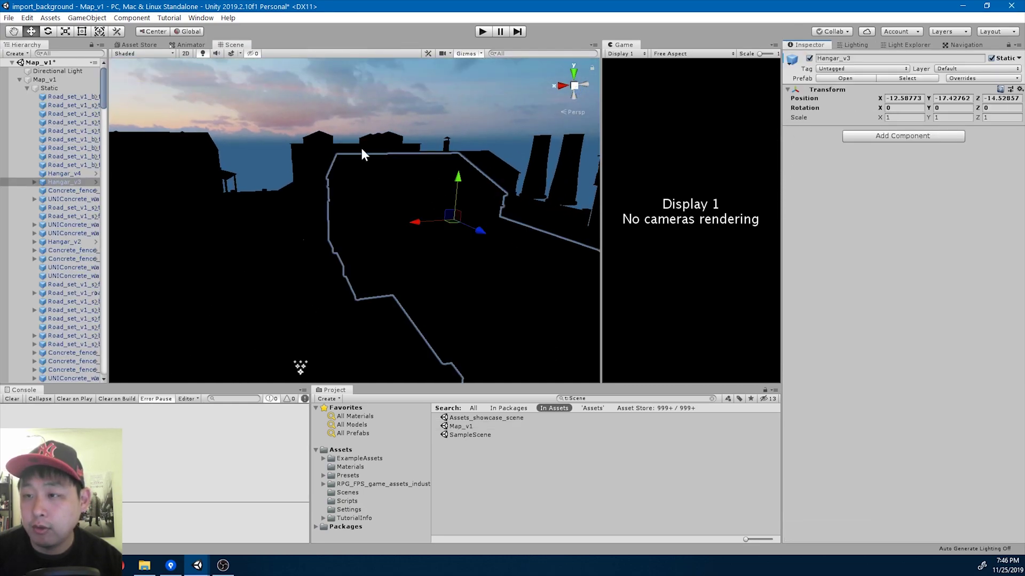
pyautogui.click(34, 182)
pyautogui.click(69, 191)
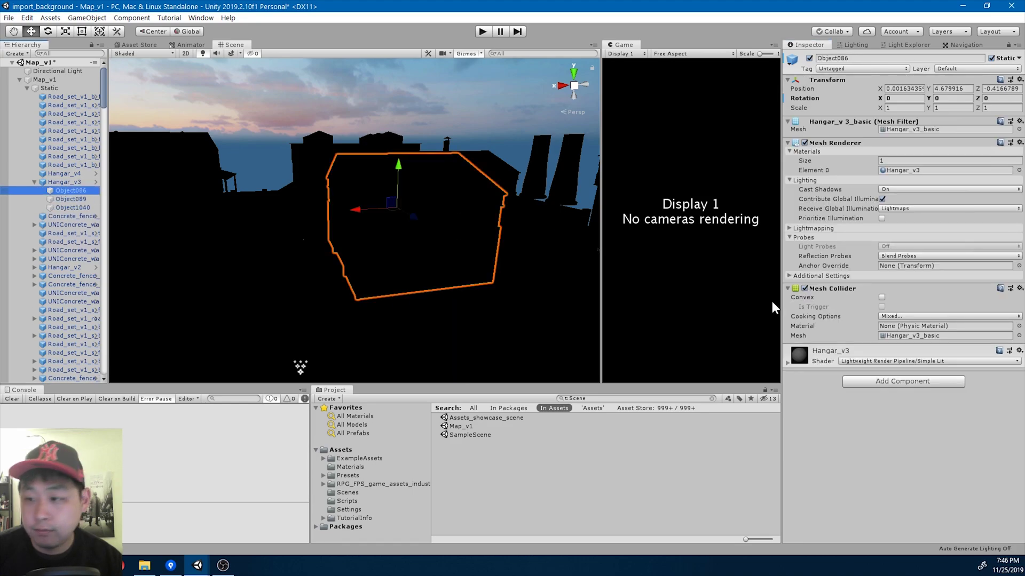
pyautogui.click(908, 360)
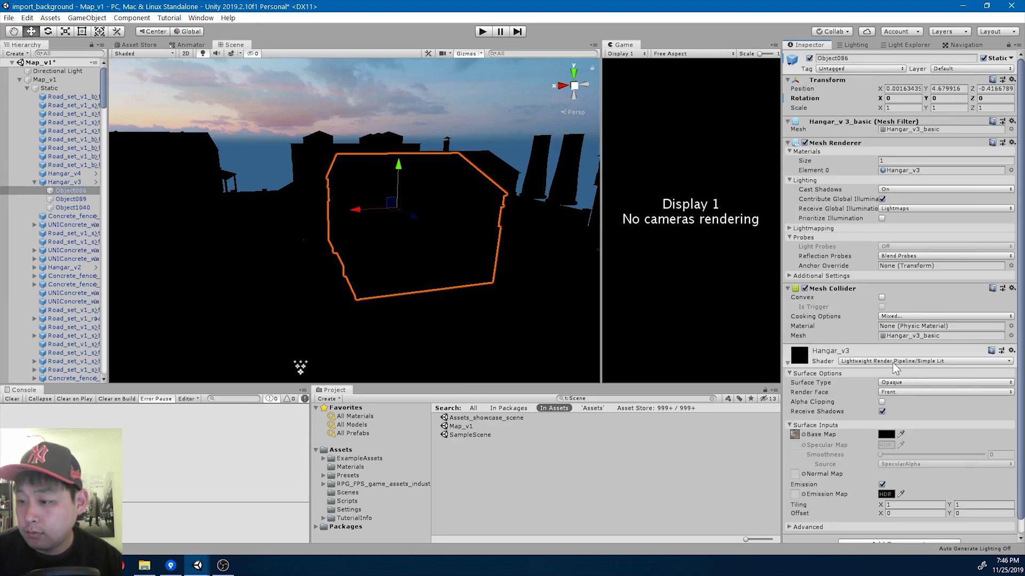
pyautogui.scroll(-1, 892, 363)
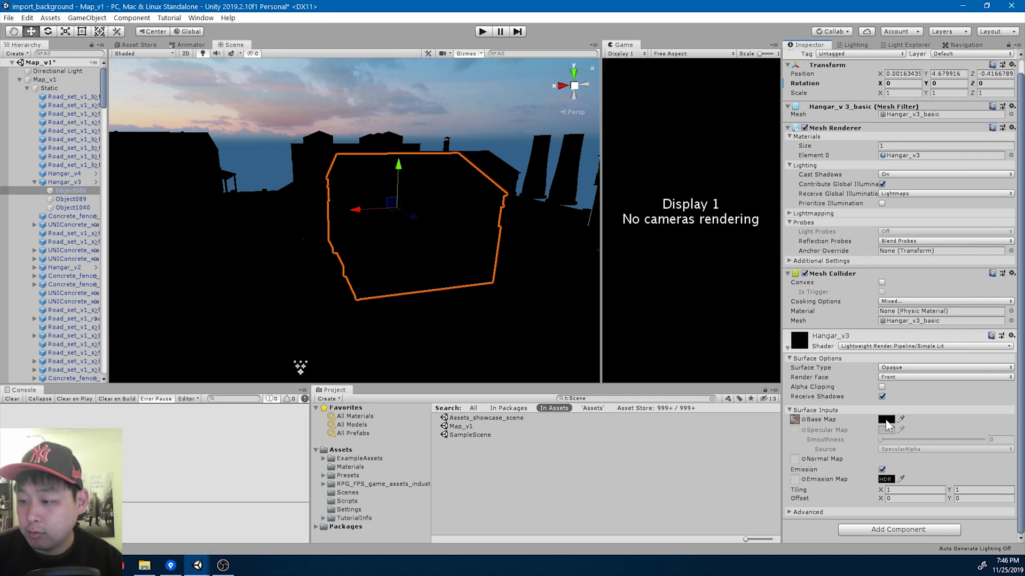
pyautogui.click(887, 420)
pyautogui.moveTo(701, 302); pyautogui.dragTo(671, 268)
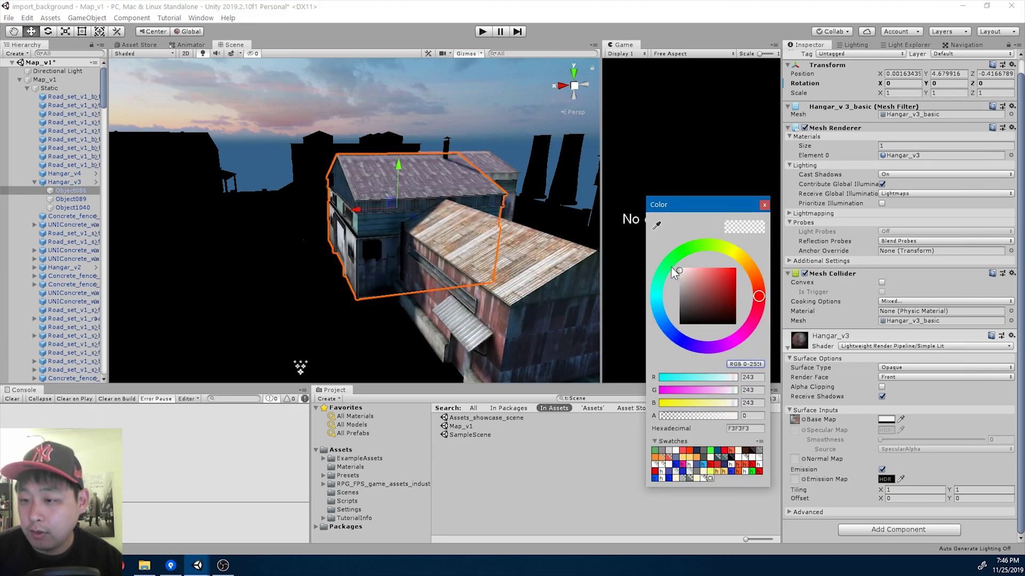
pyautogui.click(764, 206)
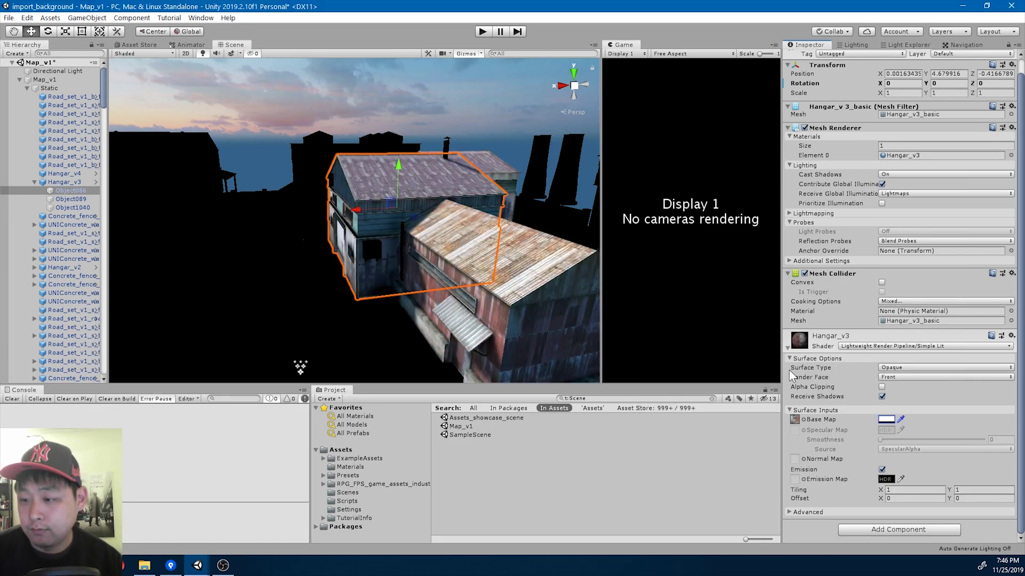
# - Disable Baked Global Illumination in the scene lighting and return to the hangar object's properties
pyautogui.click(856, 44)
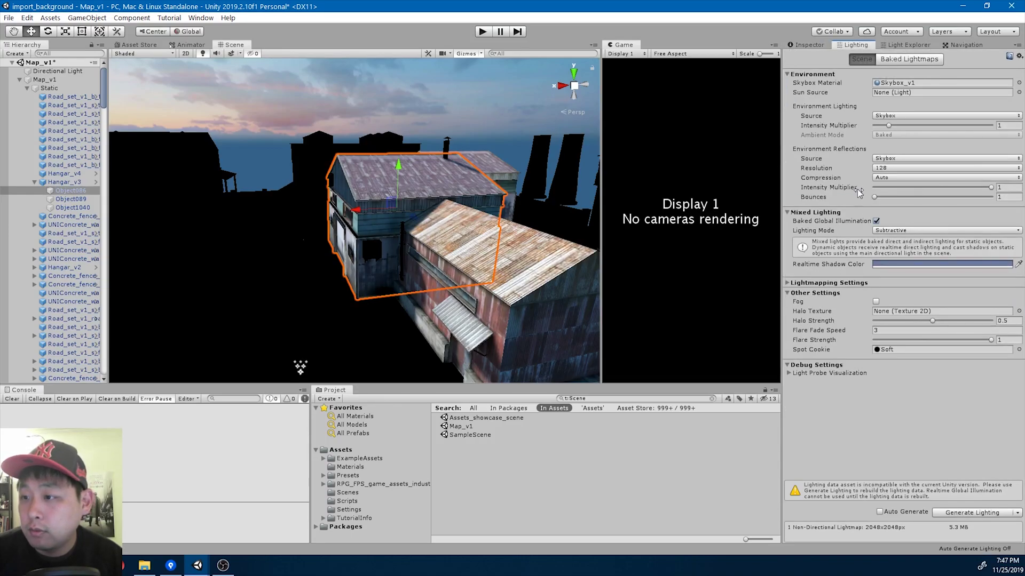
pyautogui.click(876, 220)
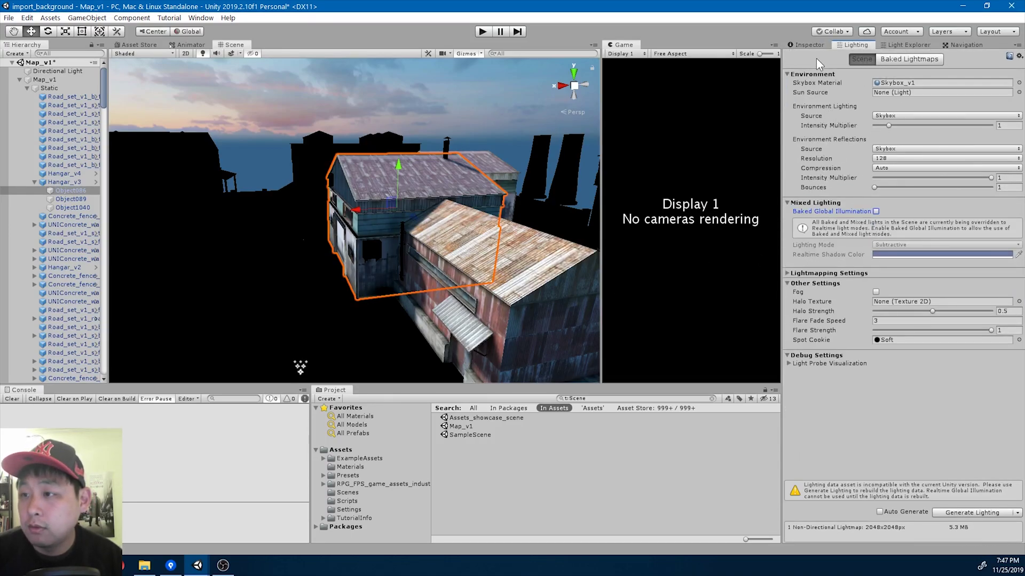
pyautogui.click(812, 44)
pyautogui.moveTo(457, 278); pyautogui.dragTo(478, 182, button='right')
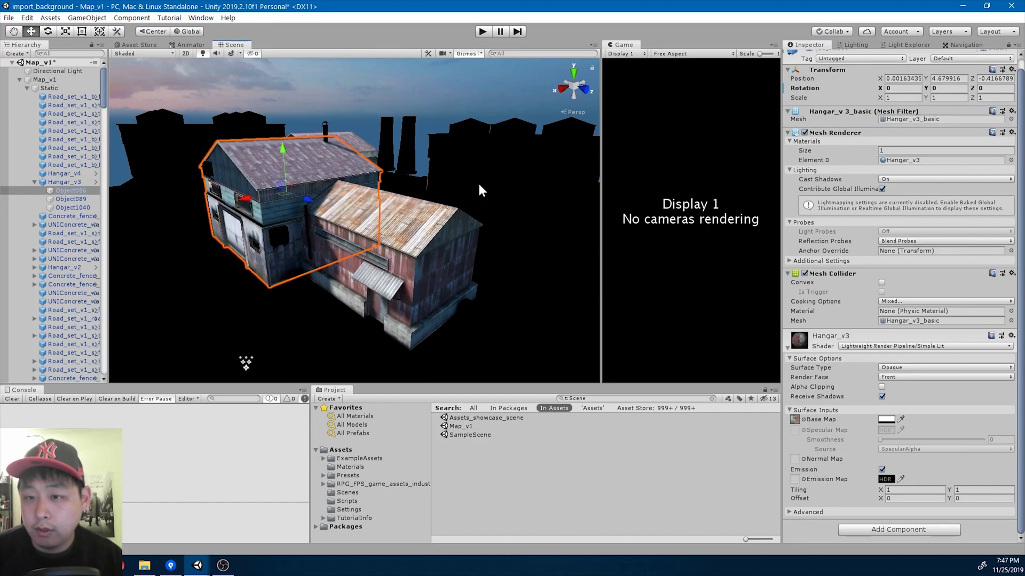
# - Set the Base Map color of the Hangar_v4 material to white on the black building behind the hangar
pyautogui.click(478, 182)
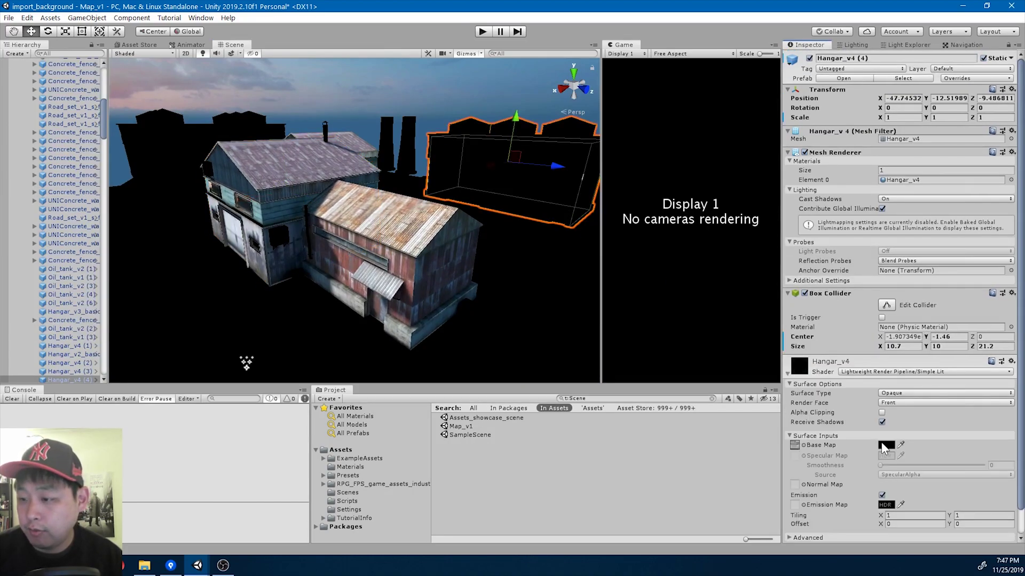
pyautogui.click(885, 445)
pyautogui.moveTo(691, 300); pyautogui.dragTo(678, 268)
pyautogui.click(767, 205)
# - Set the Base Map color of the Road_with_pavements_v1 material to white on the mesh inside the Road_set_v1_s_bend_1 (4) road piece
pyautogui.moveTo(469, 240); pyautogui.dragTo(455, 214, button='right')
pyautogui.click(455, 214)
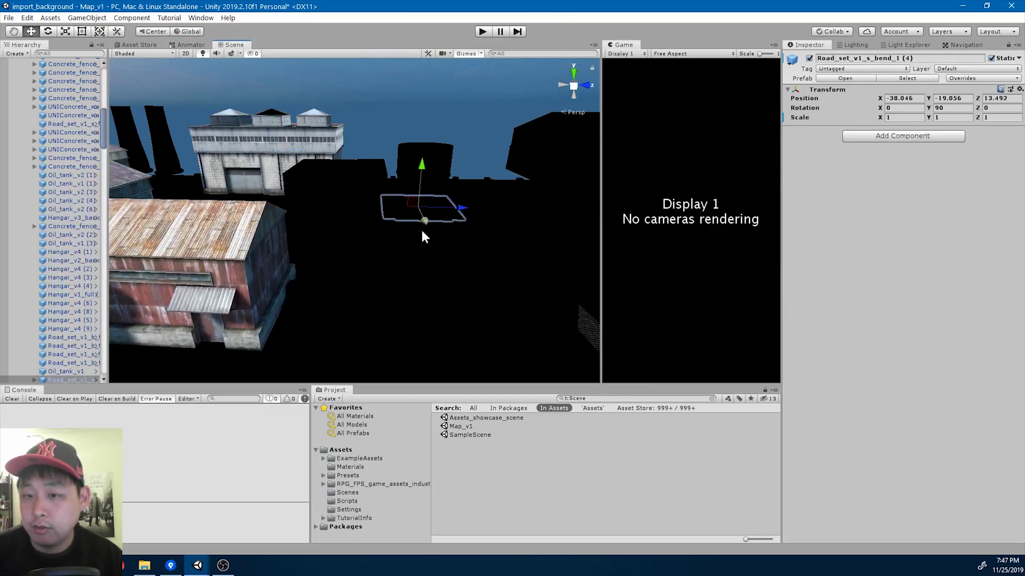
pyautogui.click(35, 380)
pyautogui.scroll(-3, 76, 348)
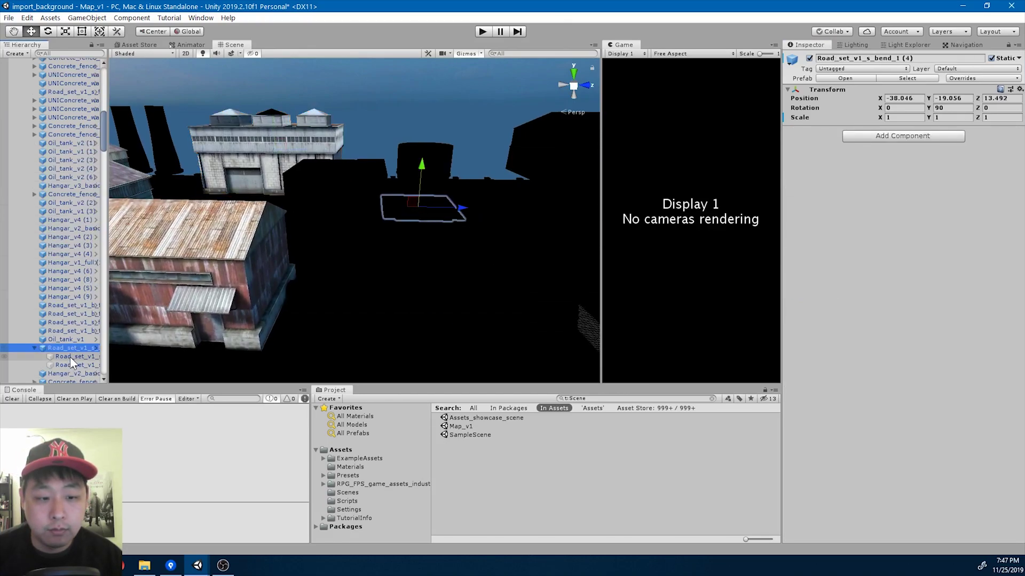
pyautogui.click(70, 357)
pyautogui.click(788, 358)
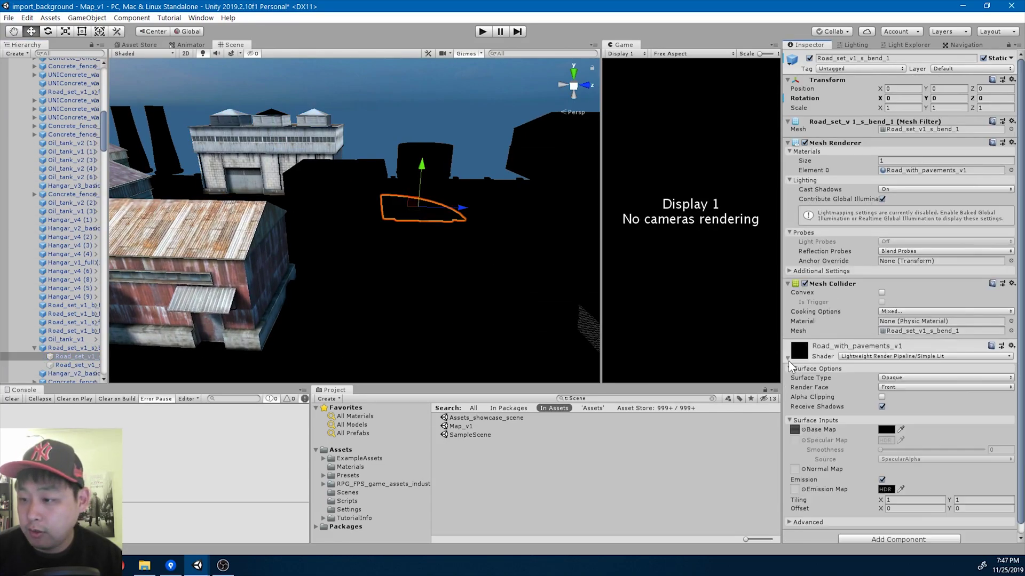
pyautogui.click(880, 431)
pyautogui.moveTo(694, 289); pyautogui.dragTo(644, 256)
pyautogui.click(766, 205)
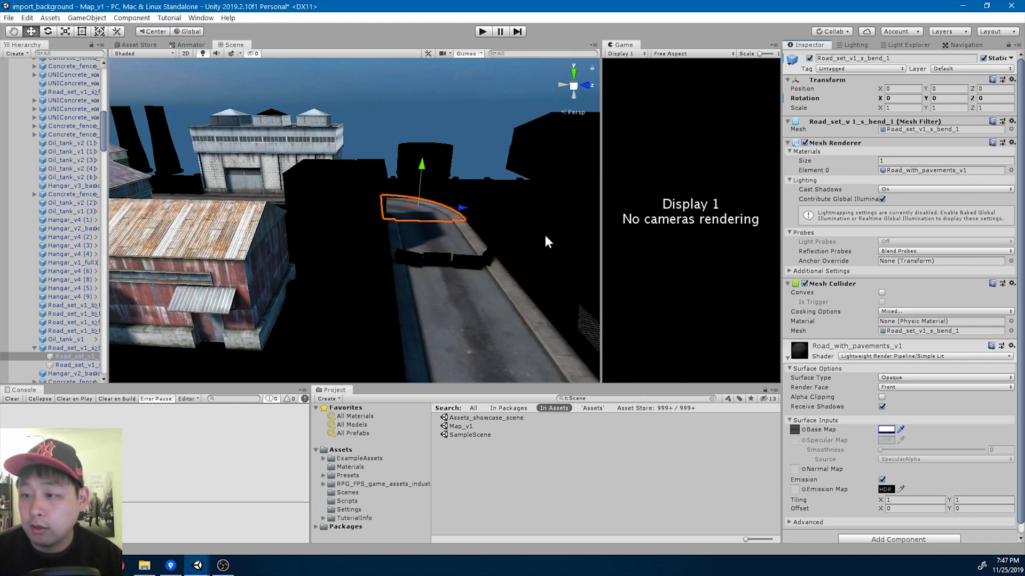
# - Set the Base Map color of the Seamless_asphalt_v1 material to white (FFFFFF) on the floor tile beside the road
pyautogui.keyDown('alt'); pyautogui.moveTo(434, 240); pyautogui.dragTo(508, 247); pyautogui.keyUp('alt')
pyautogui.click(447, 221)
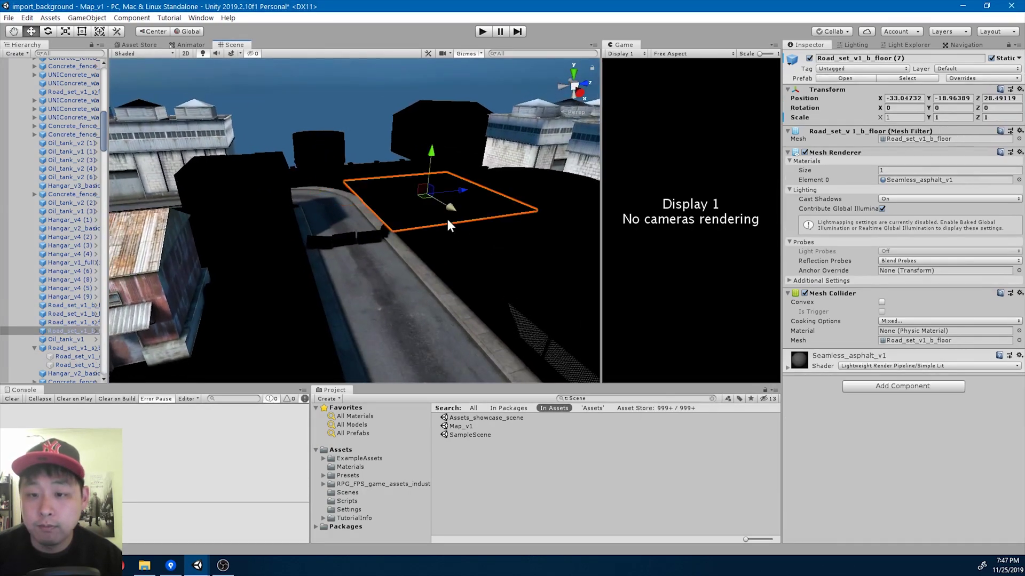
pyautogui.click(787, 367)
pyautogui.click(887, 439)
pyautogui.moveTo(717, 298); pyautogui.dragTo(636, 231)
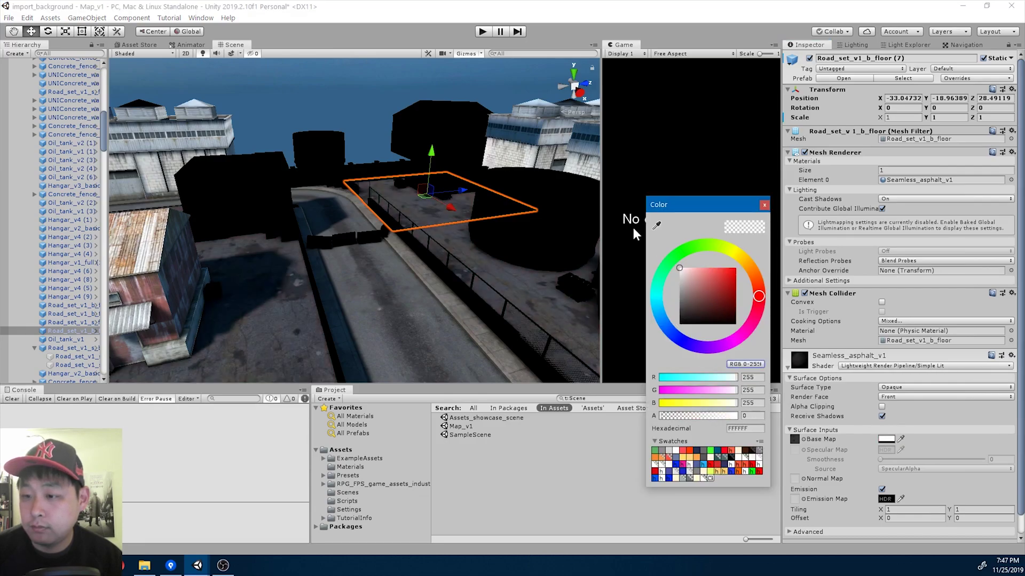
pyautogui.click(763, 205)
# - Set the Base Map color of the Oil_tank_v1 material to white on the large round tank
pyautogui.moveTo(480, 221); pyautogui.dragTo(503, 229, button='right')
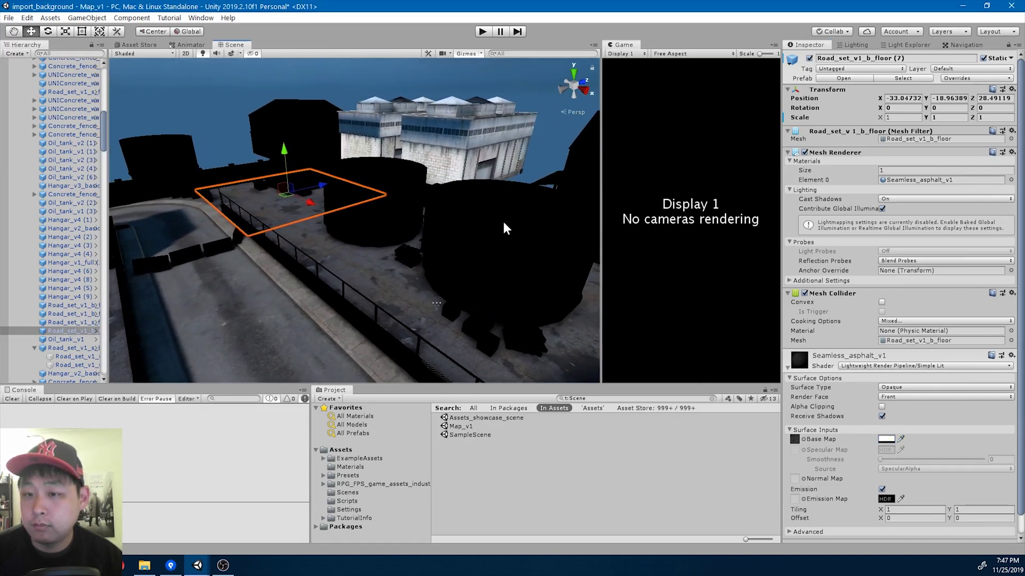
pyautogui.click(506, 228)
pyautogui.click(787, 367)
pyautogui.click(886, 439)
pyautogui.moveTo(698, 287); pyautogui.dragTo(678, 267)
pyautogui.click(764, 205)
# - Set the Base Map color of the Hangar_v2 material to white on the black building behind the oil tanks
pyautogui.keyDown('alt'); pyautogui.moveTo(595, 219); pyautogui.dragTo(591, 234); pyautogui.keyUp('alt')
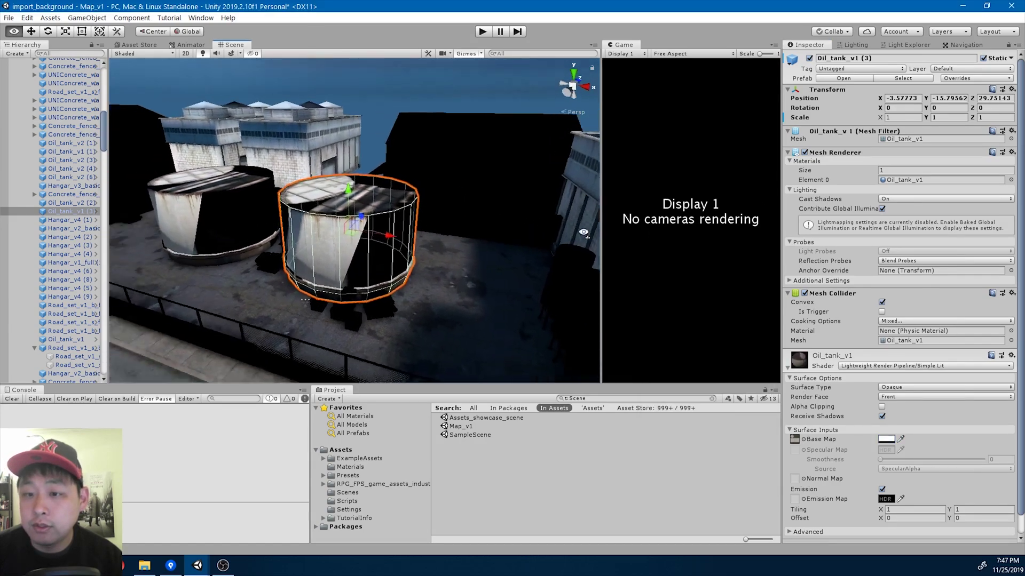
pyautogui.moveTo(591, 234); pyautogui.dragTo(549, 222, button='right')
pyautogui.click(513, 188)
pyautogui.click(789, 367)
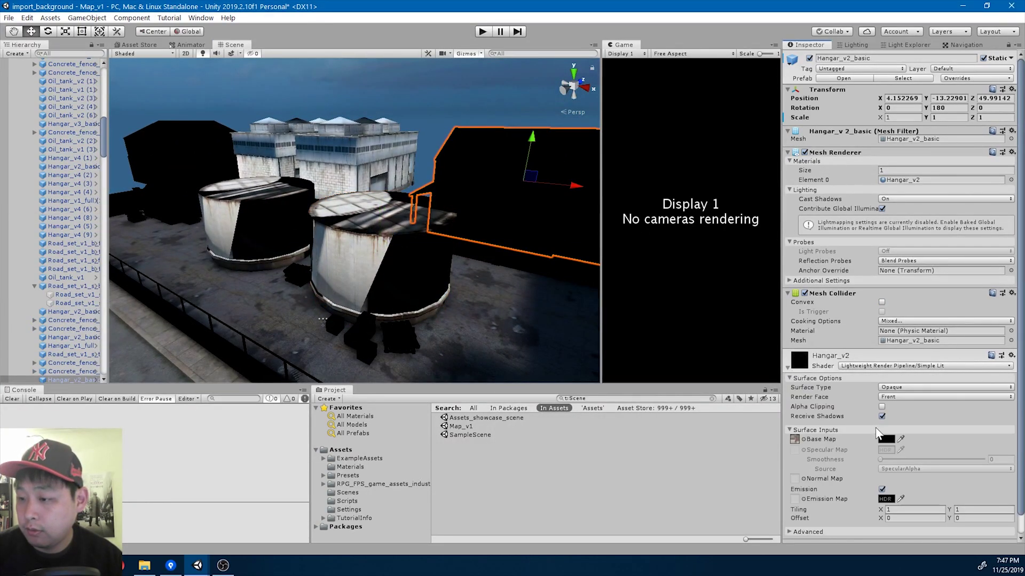
pyautogui.click(886, 439)
pyautogui.moveTo(694, 282); pyautogui.dragTo(649, 242)
pyautogui.click(763, 205)
# - Set the Base Map color of the Oil_tank_v2 material to white on one of the upright tanks by the brick wall
pyautogui.moveTo(549, 226); pyautogui.dragTo(731, 250, button='right')
pyautogui.click(440, 212)
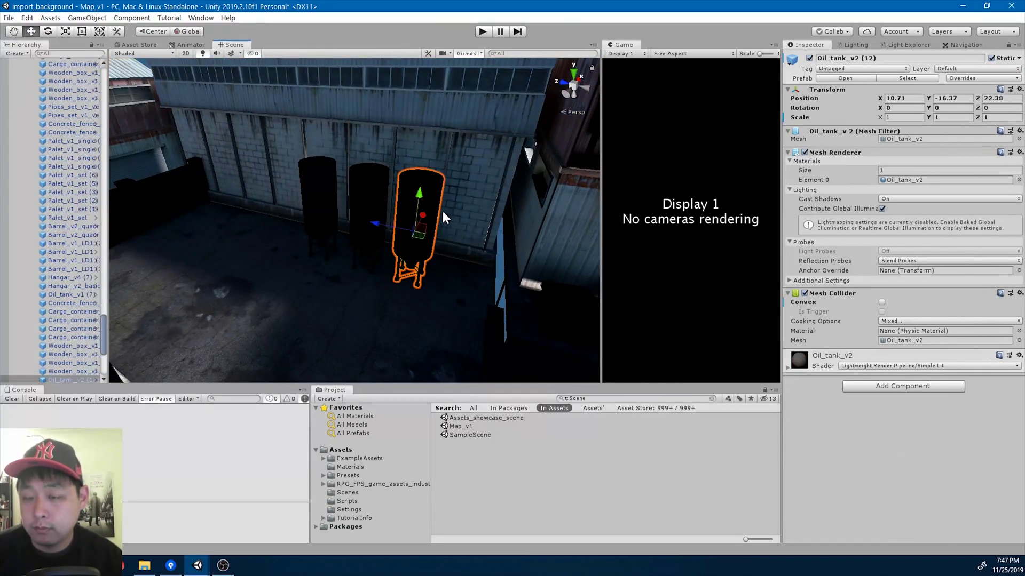
pyautogui.click(788, 367)
pyautogui.click(885, 439)
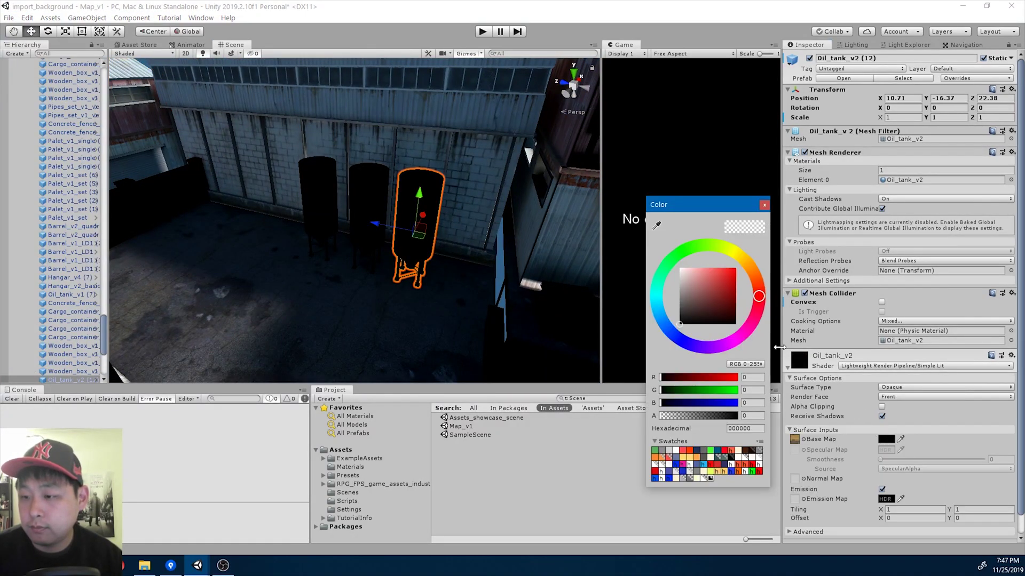
pyautogui.moveTo(705, 294); pyautogui.dragTo(600, 226)
pyautogui.click(764, 205)
# - Set the Base Map color of the Concrete_fence_v1 material to white (FFFFFF) on the wall in front of the corrugated building
pyautogui.moveTo(567, 207); pyautogui.dragTo(291, 185, button='right')
pyautogui.press('w')
pyautogui.keyDown('alt'); pyautogui.moveTo(291, 185); pyautogui.dragTo(343, 197); pyautogui.keyUp('alt')
pyautogui.click(342, 197)
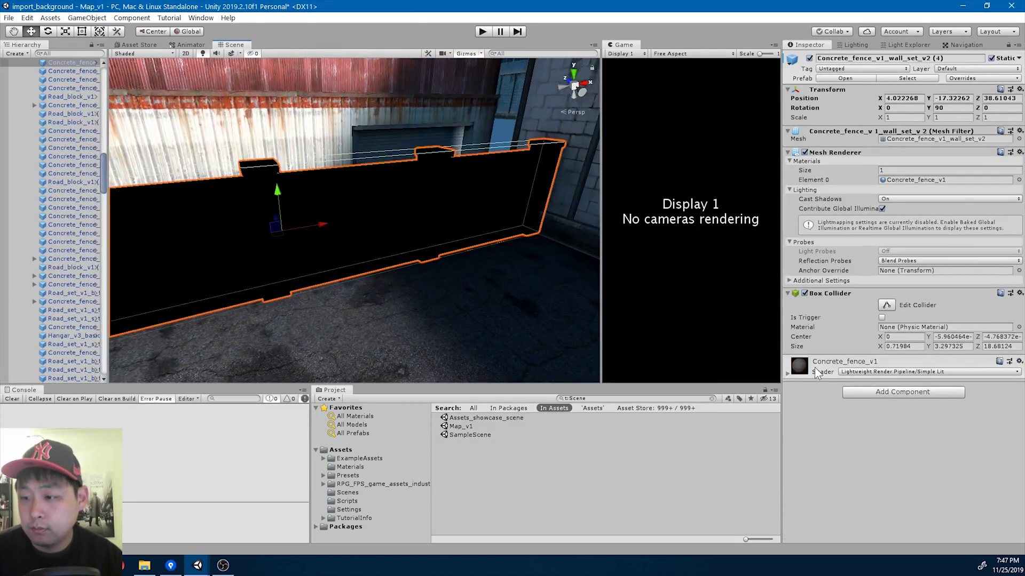
pyautogui.click(788, 373)
pyautogui.click(886, 444)
pyautogui.moveTo(720, 309); pyautogui.dragTo(569, 212)
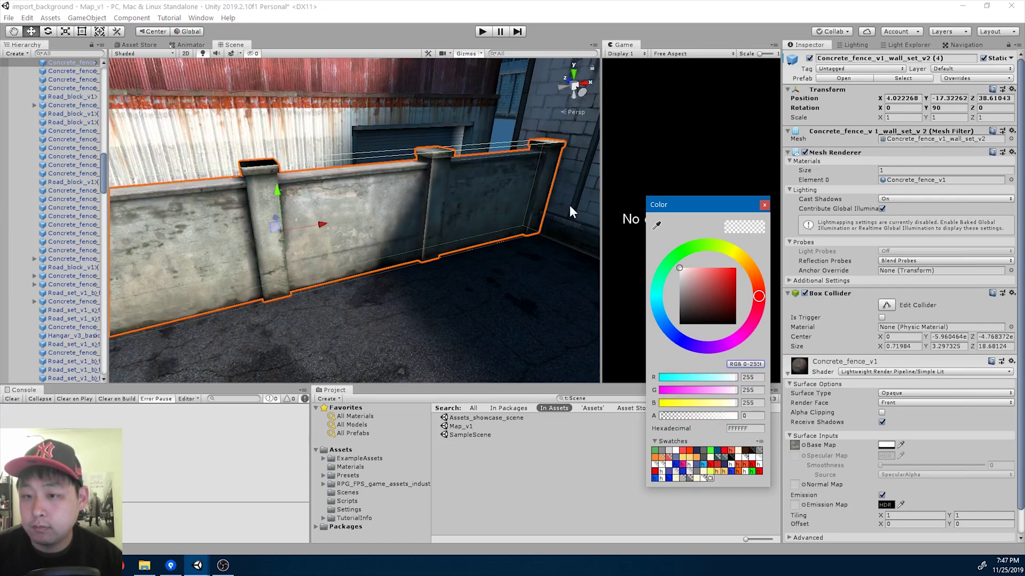
pyautogui.click(764, 205)
# - Examine the Base Map color of the Lattice_v1 material on the mesh part of the Concrete_fence_v2_S (11) fence
pyautogui.moveTo(470, 206); pyautogui.dragTo(589, 234, button='right')
pyautogui.click(484, 242)
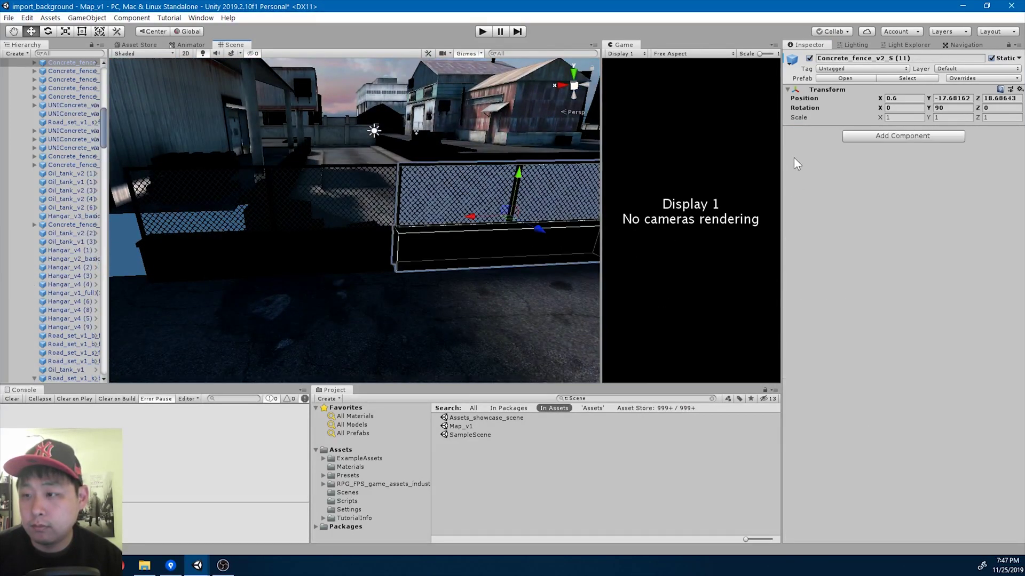
pyautogui.scroll(-1, 52, 338)
pyautogui.scroll(4, 56, 312)
pyautogui.click(34, 159)
pyautogui.click(50, 169)
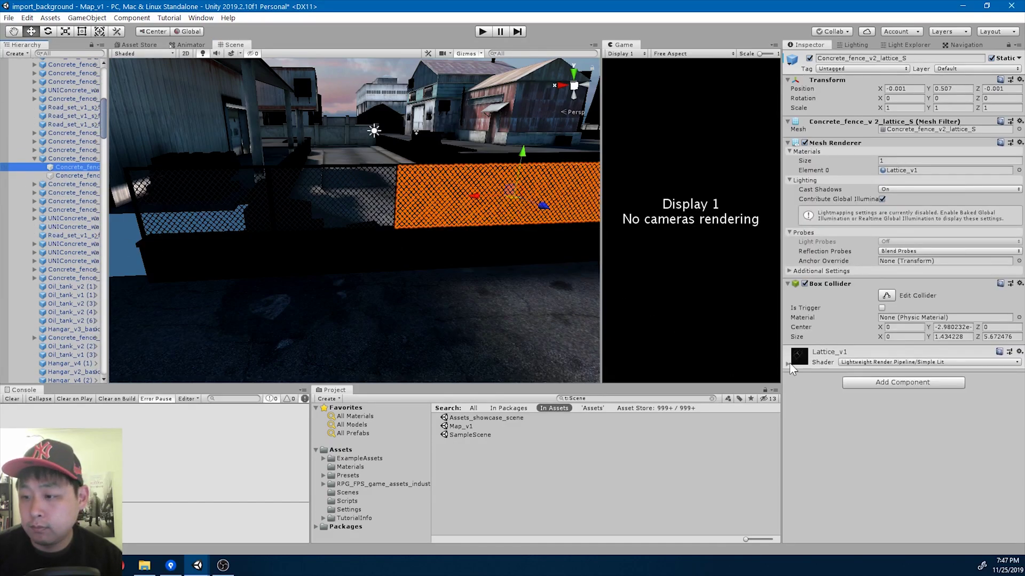
pyautogui.click(788, 364)
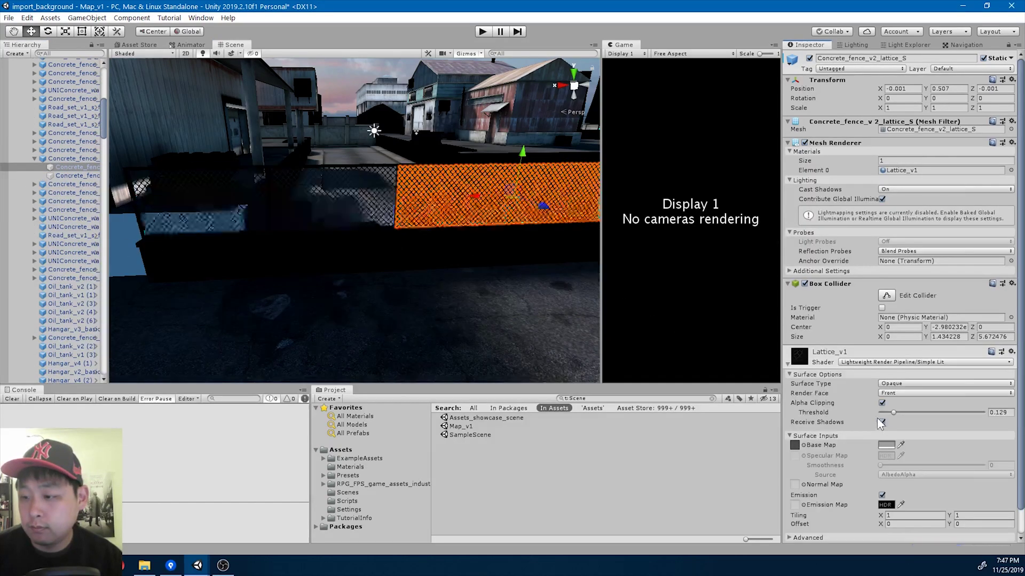
pyautogui.click(886, 445)
pyautogui.click(764, 204)
# - Set the Base Map color of the Concrete_fence_v2 material to white on the frame of the Concrete_fence_v2_S (10) fence
pyautogui.moveTo(469, 208)
pyautogui.keyDown('alt'); pyautogui.mouseDown()
pyautogui.moveTo(510, 183)
pyautogui.moveTo(617, 202)
pyautogui.moveTo(485, 216)
pyautogui.mouseUp(); pyautogui.keyUp('alt')
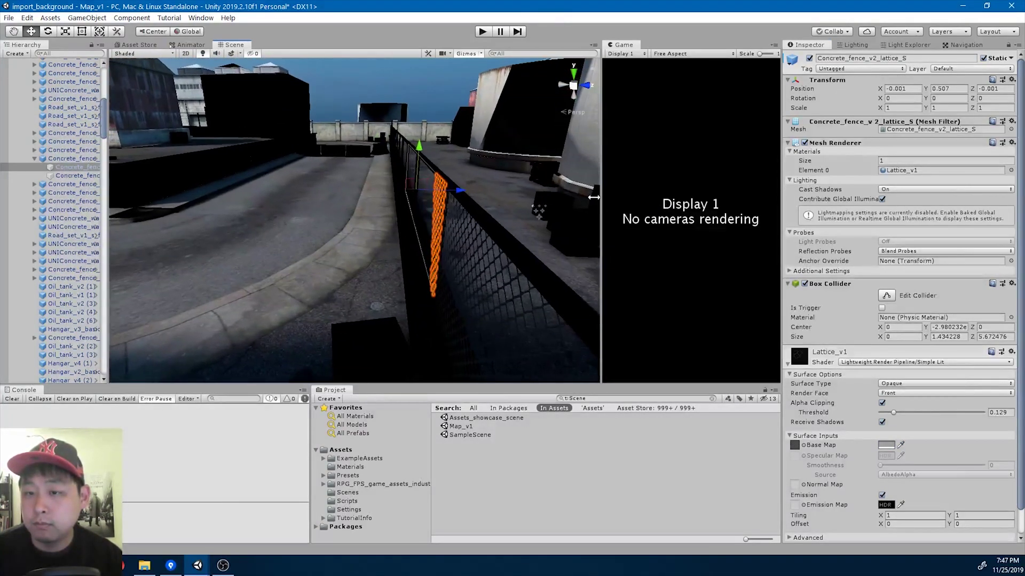
pyautogui.click(485, 216)
pyautogui.click(34, 150)
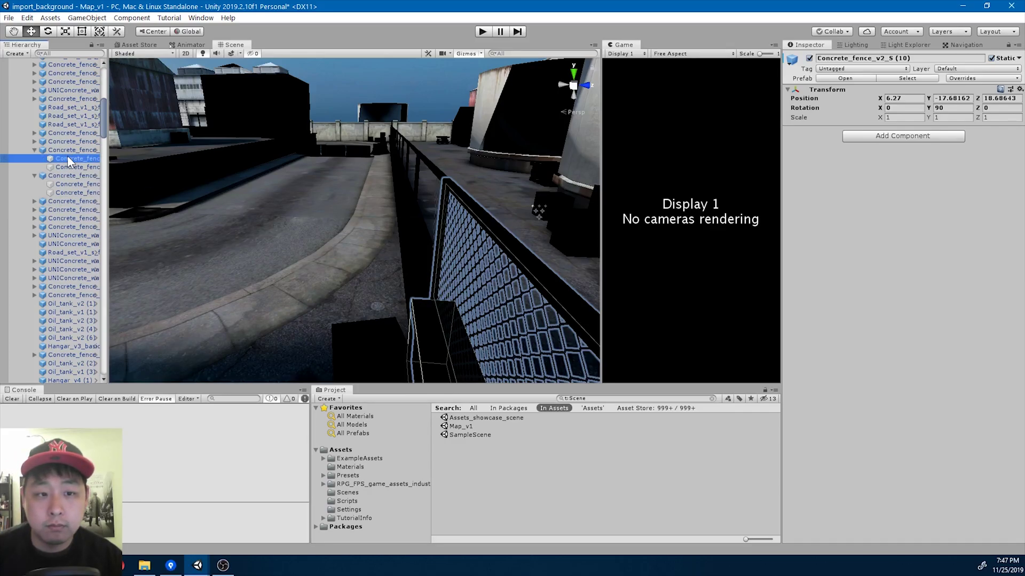
pyautogui.click(67, 155)
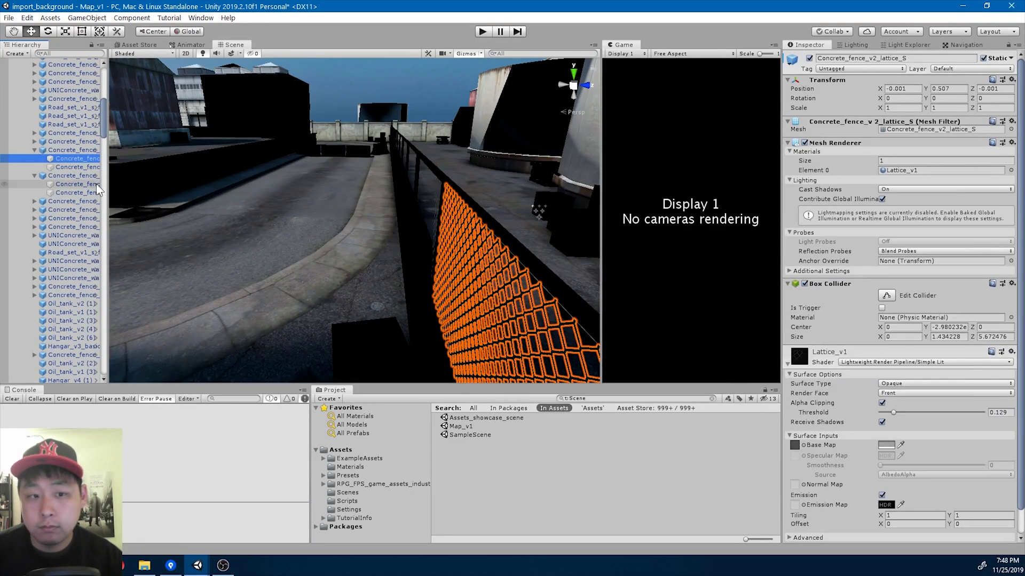
pyautogui.click(86, 168)
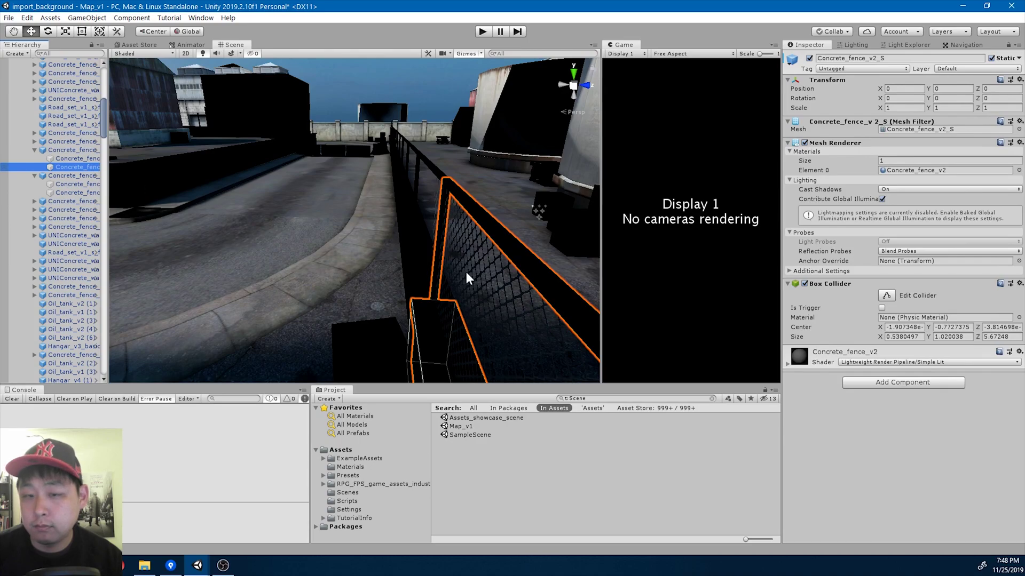
pyautogui.click(787, 364)
pyautogui.click(886, 436)
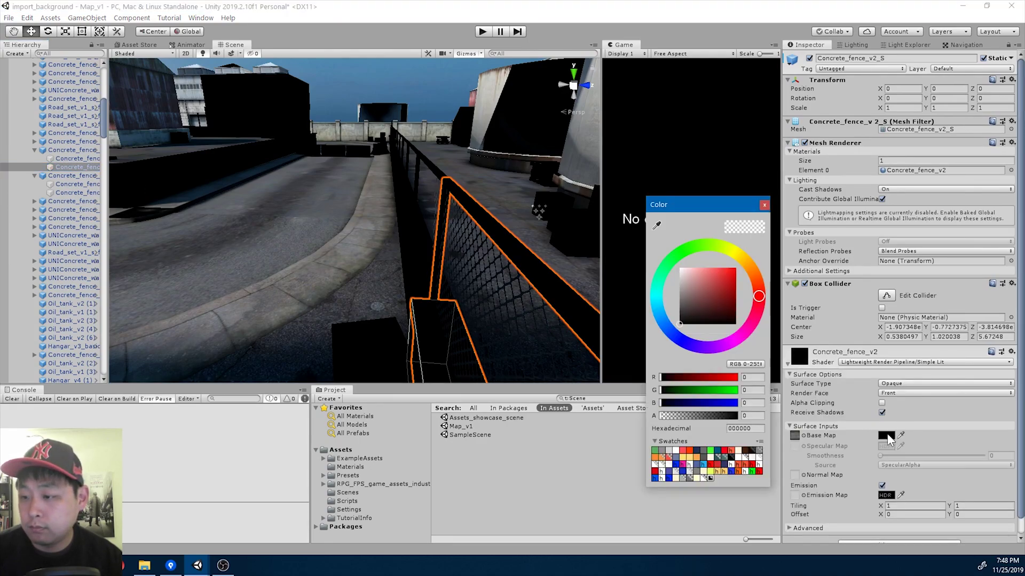
pyautogui.moveTo(703, 283); pyautogui.dragTo(598, 218)
pyautogui.click(764, 205)
# - Set the Base Map color of the UNIConcrete_wall_v1 material to white on the low wall at the street corner
pyautogui.moveTo(530, 277); pyautogui.dragTo(340, 259, button='right')
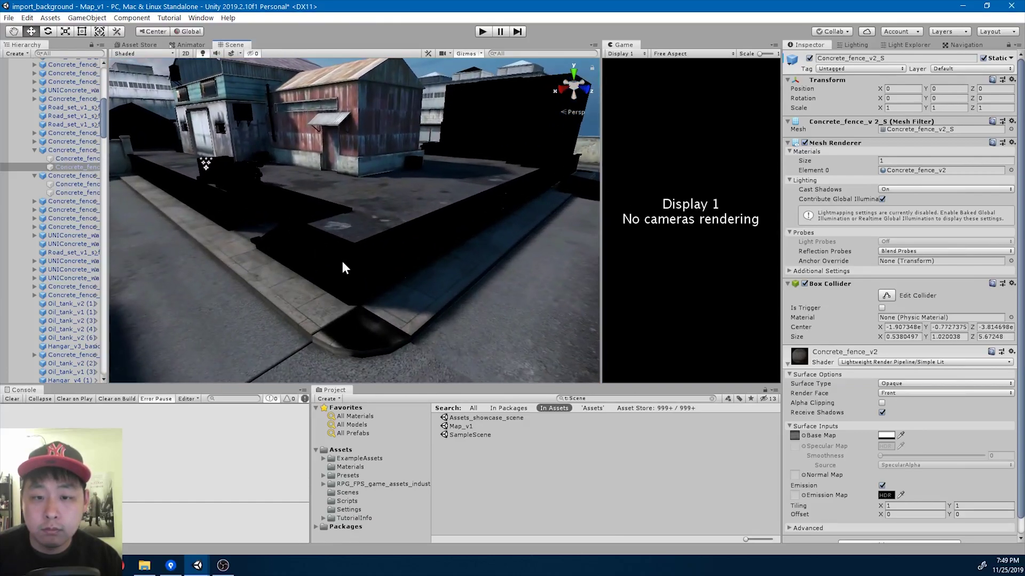
pyautogui.click(329, 258)
pyautogui.click(75, 244)
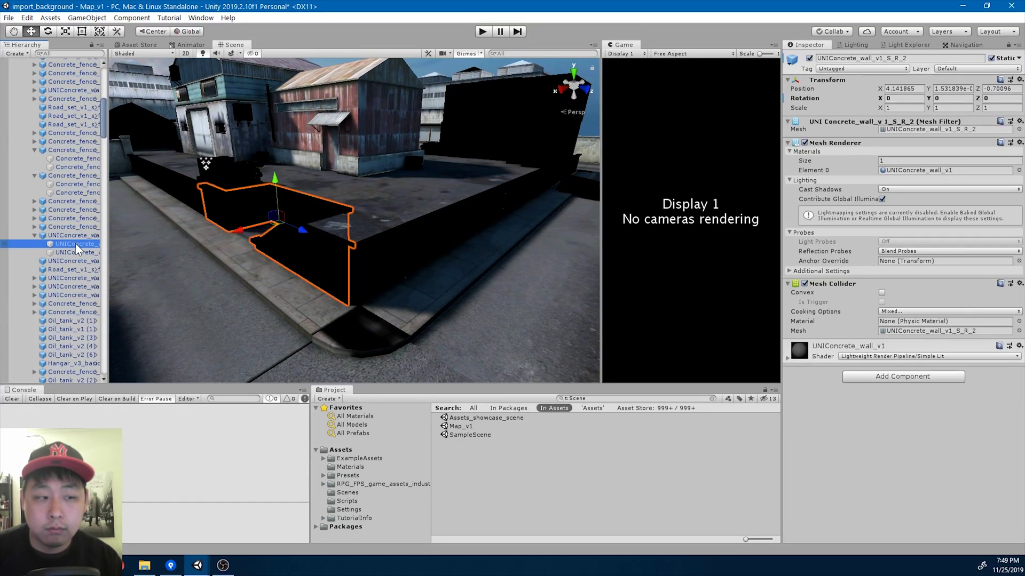
pyautogui.click(787, 358)
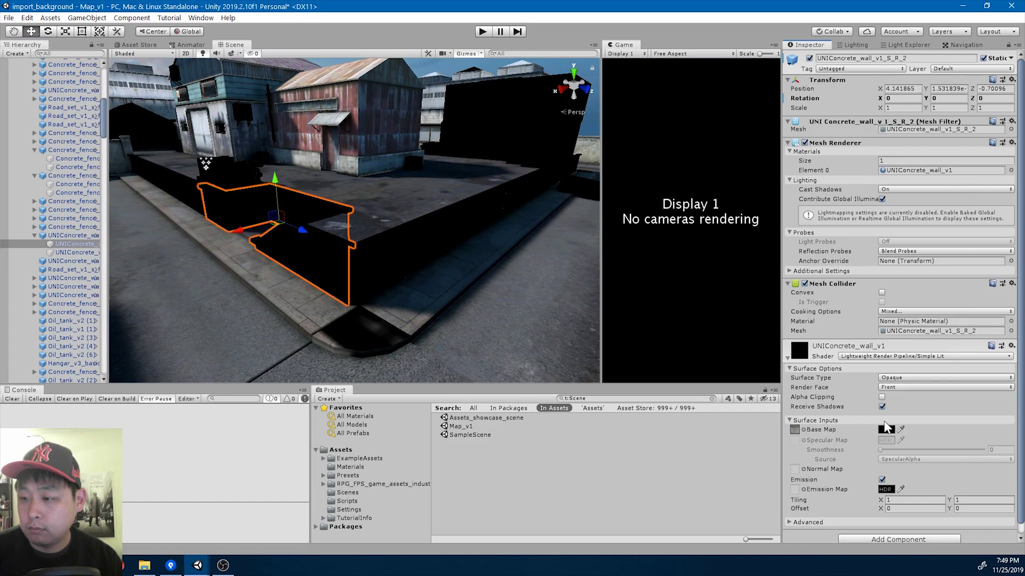
pyautogui.click(886, 429)
pyautogui.click(680, 269)
pyautogui.click(764, 205)
# - Set the Base Map color of the Cargo_container_v1 material to white (FFFFFF) on the upper stacked container
pyautogui.moveTo(469, 187); pyautogui.dragTo(495, 161, button='right')
pyautogui.click(496, 167)
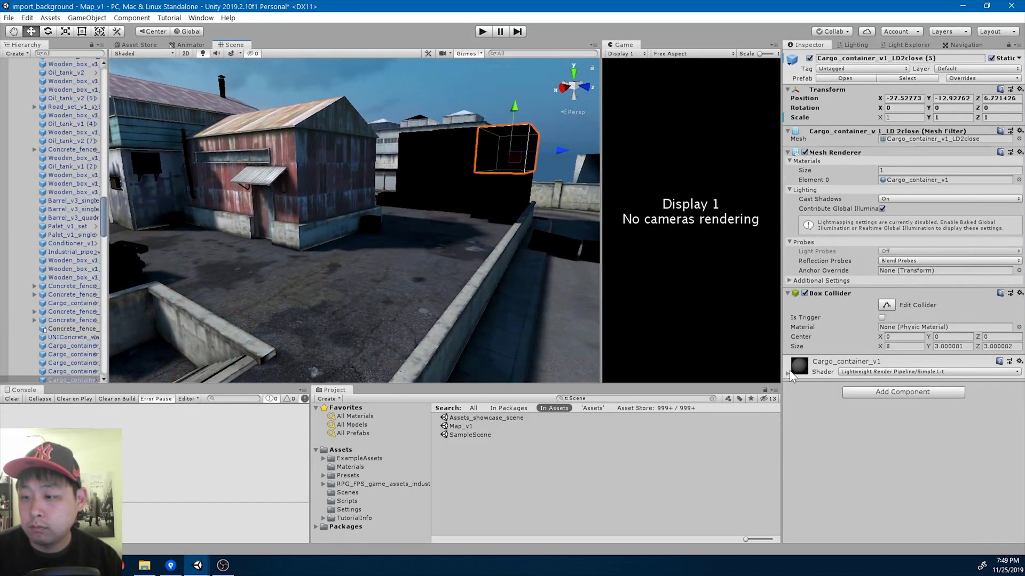
pyautogui.click(788, 373)
pyautogui.click(885, 445)
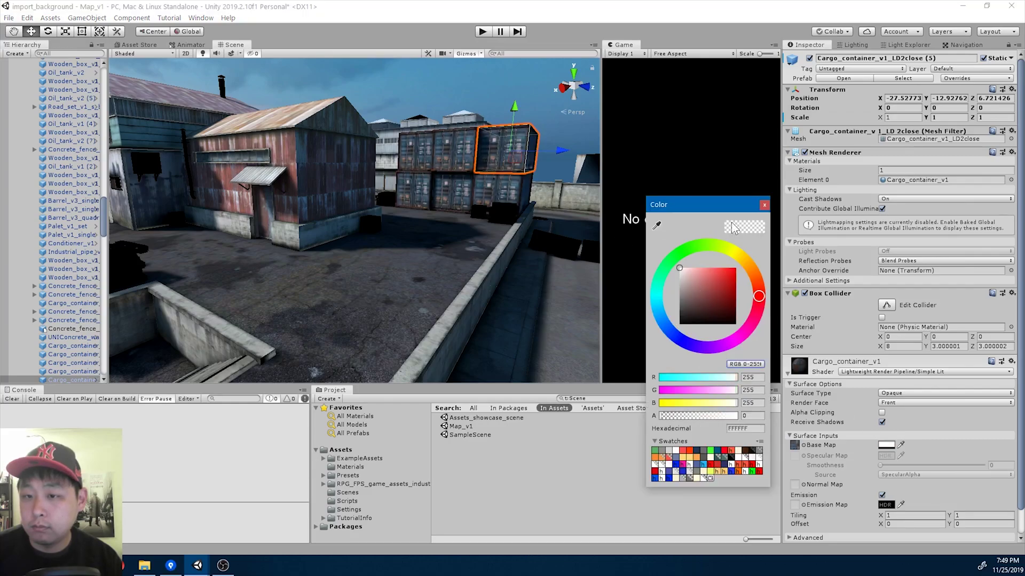
pyautogui.click(763, 206)
# - Lighten the Base Map color of the Road_block_v1 material on the road barrier beyond the wall
pyautogui.moveTo(538, 248)
pyautogui.mouseDown(button='right')
pyautogui.moveTo(516, 249)
pyautogui.moveTo(526, 249)
pyautogui.mouseUp(button='right')
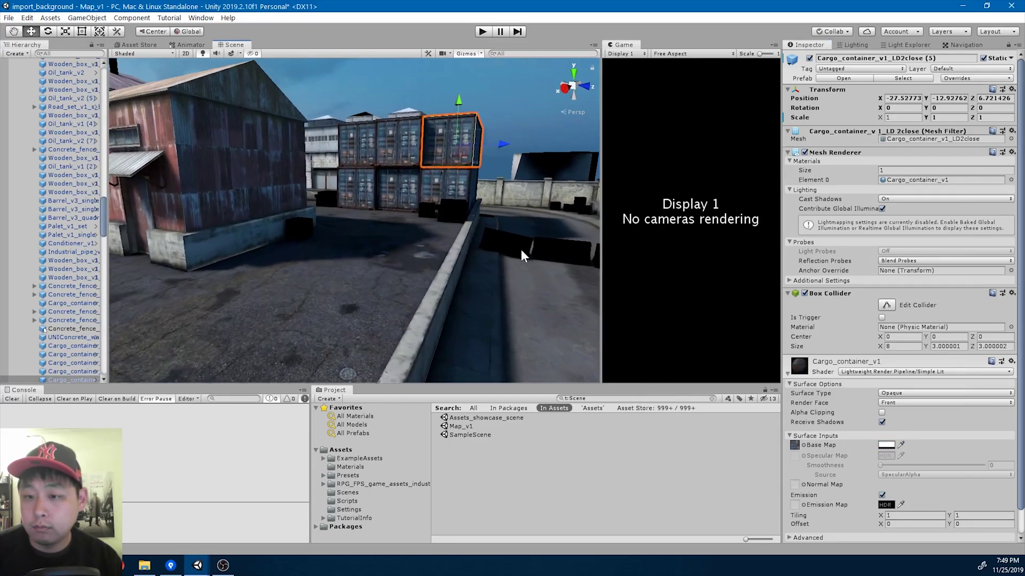
pyautogui.click(526, 248)
pyautogui.click(788, 368)
pyautogui.click(885, 439)
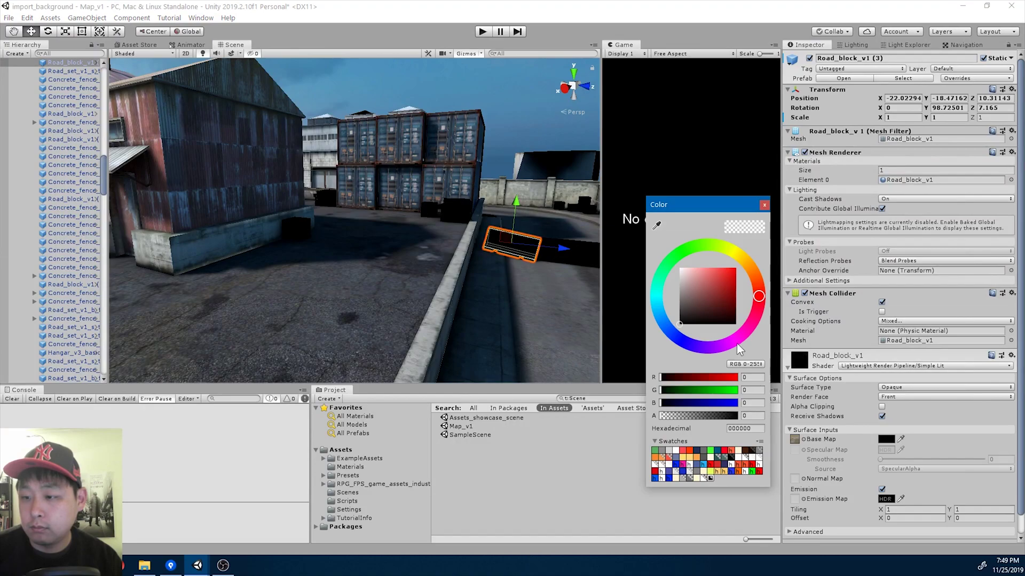
pyautogui.click(764, 204)
# - Set the Base Map color of the Palet_v1 material to white (FFFFFF) on the pallet stack beside the containers
pyautogui.moveTo(533, 235); pyautogui.dragTo(410, 247, button='right')
pyautogui.click(410, 247)
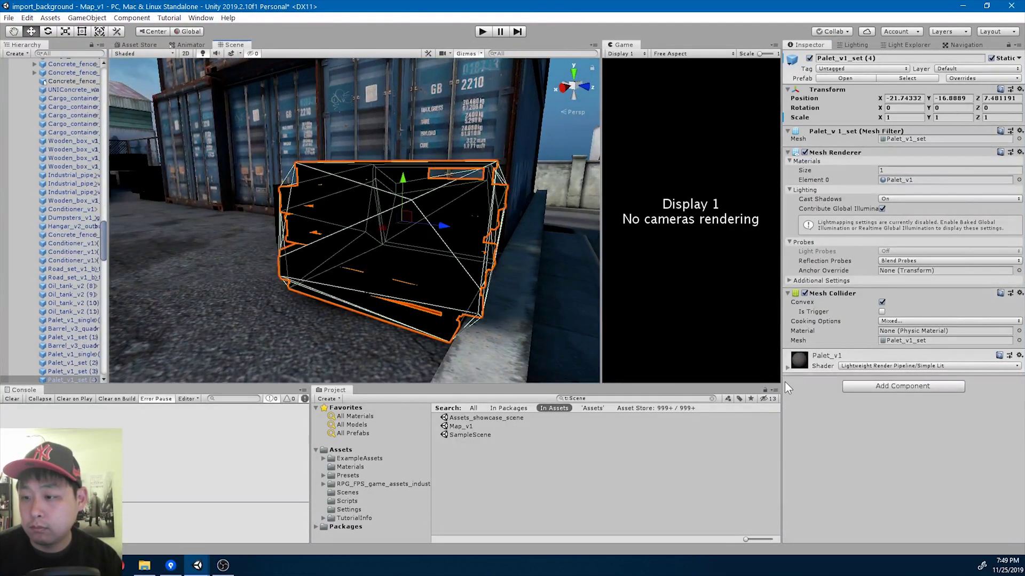
pyautogui.click(788, 368)
pyautogui.click(886, 439)
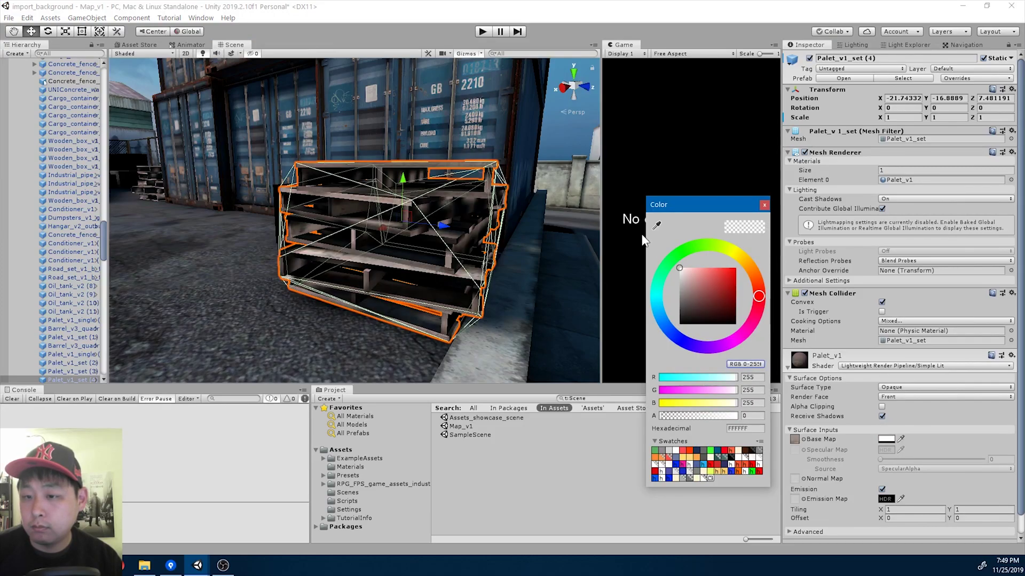
pyautogui.click(764, 205)
# - Examine the whole industrial map from several angles, checking how the buildings, oil tanks and roofs render with their materials
pyautogui.moveTo(398, 206); pyautogui.dragTo(294, 237, button='right')
pyautogui.press('w')
pyautogui.press('s')
pyautogui.click(294, 238)
pyautogui.moveTo(504, 283); pyautogui.dragTo(942, 302, button='right')
pyautogui.moveTo(138, 319); pyautogui.dragTo(816, 271, button='right')
pyautogui.moveTo(445, 349); pyautogui.dragTo(608, 318, button='right')
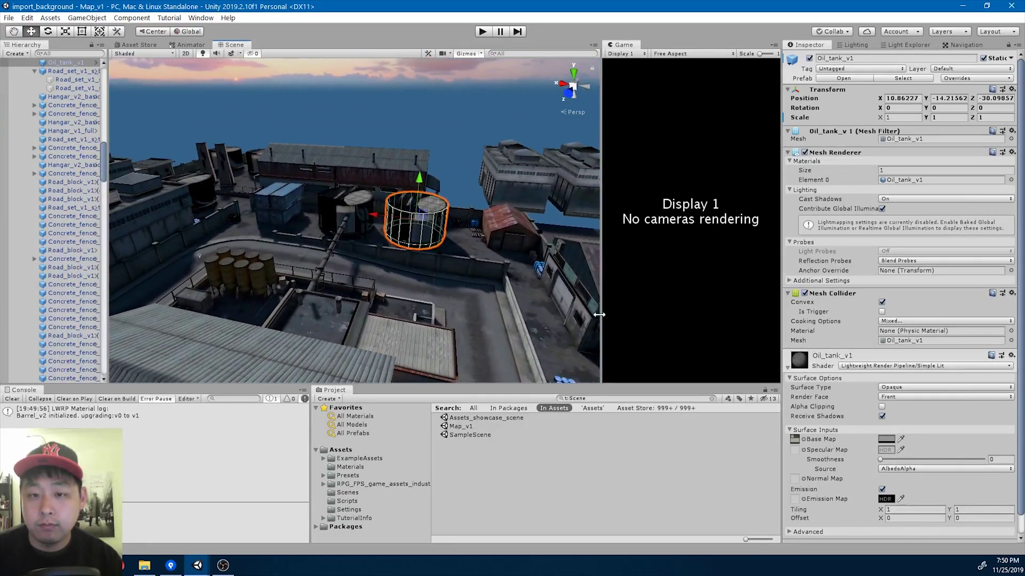
pyautogui.moveTo(209, 317); pyautogui.dragTo(776, 220, button='right')
pyautogui.press('w')
pyautogui.click(409, 200)
pyautogui.moveTo(410, 199); pyautogui.dragTo(621, 197, button='right')
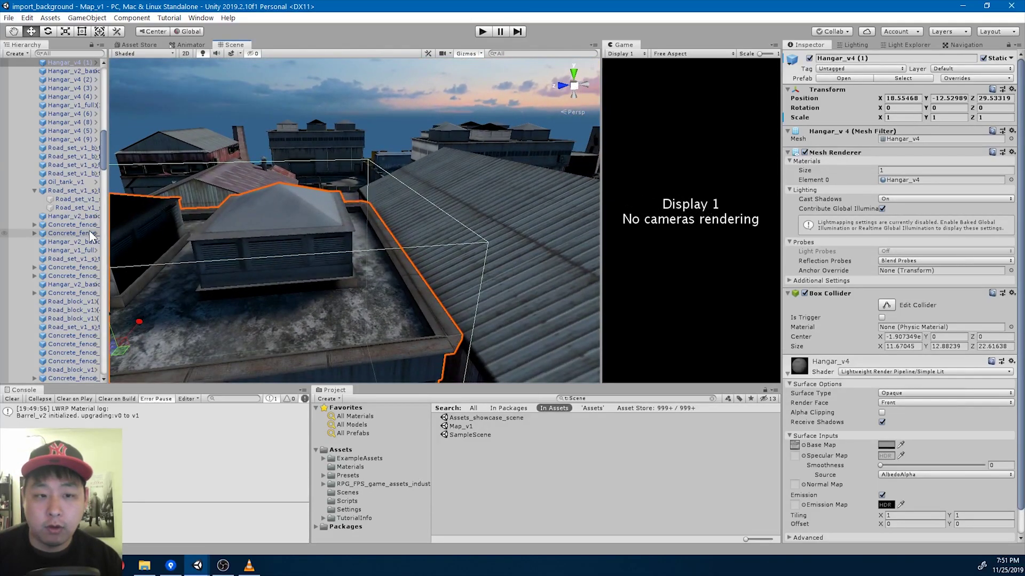
# - Widen the object hierarchy and collapse the Map_v1 parent object
pyautogui.moveTo(123, 226); pyautogui.dragTo(141, 150)
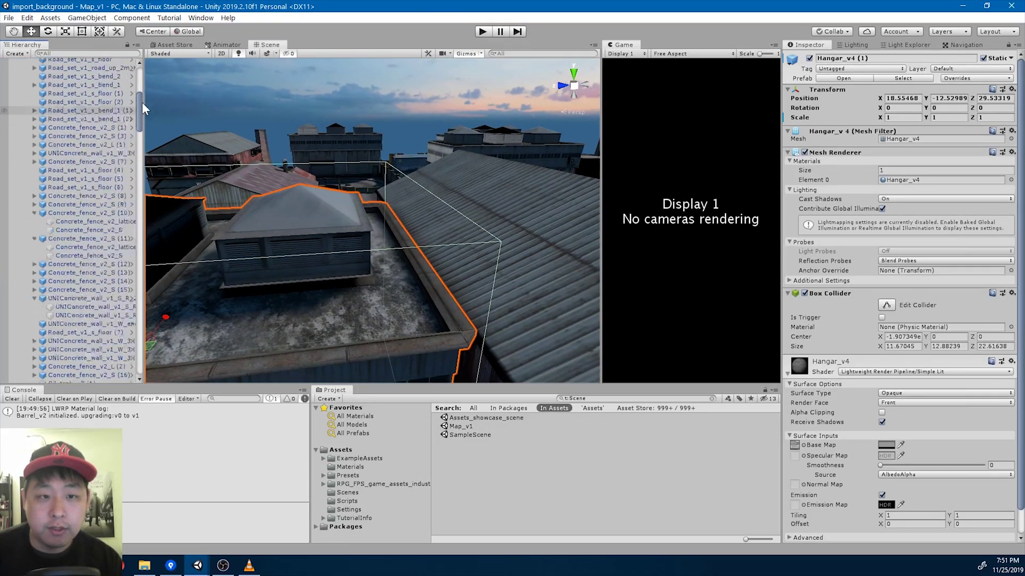
pyautogui.click(17, 80)
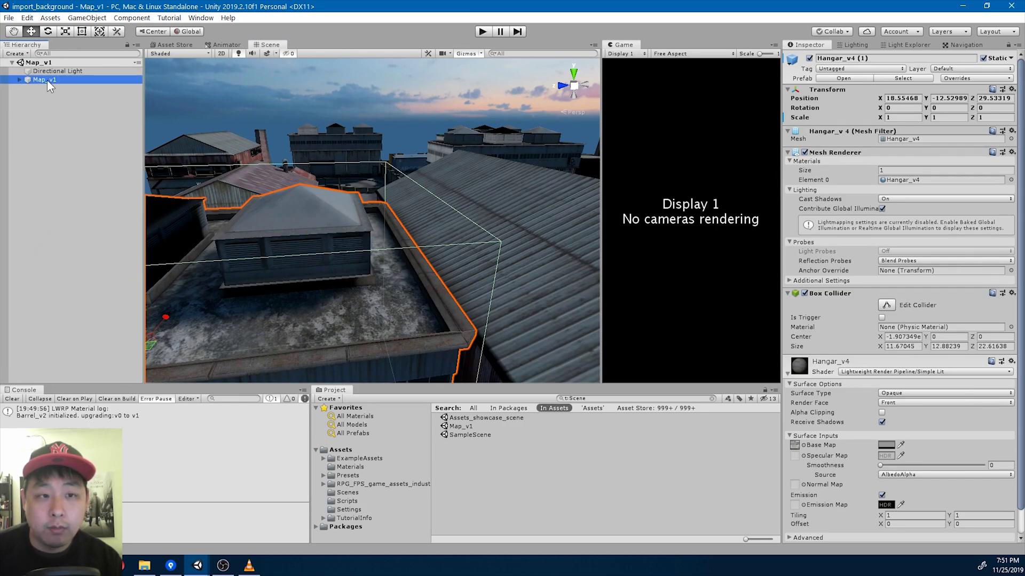
# - Save the Map_v1 scene object as a prefab in the RPG_FPS_game_assets_industrial folder
pyautogui.click(47, 80)
pyautogui.click(377, 485)
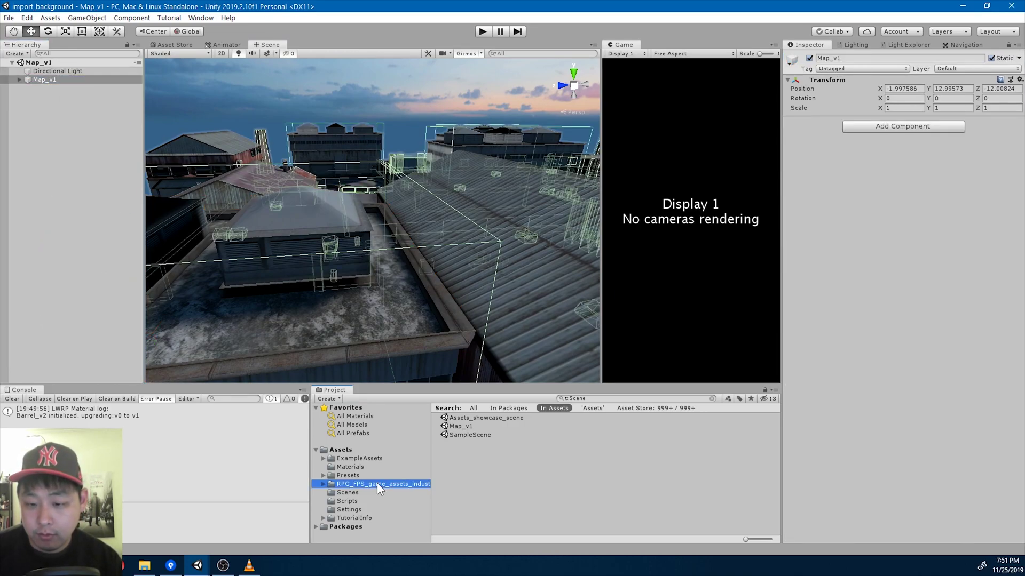
pyautogui.moveTo(446, 385); pyautogui.dragTo(436, 359)
pyautogui.moveTo(49, 81); pyautogui.dragTo(479, 518)
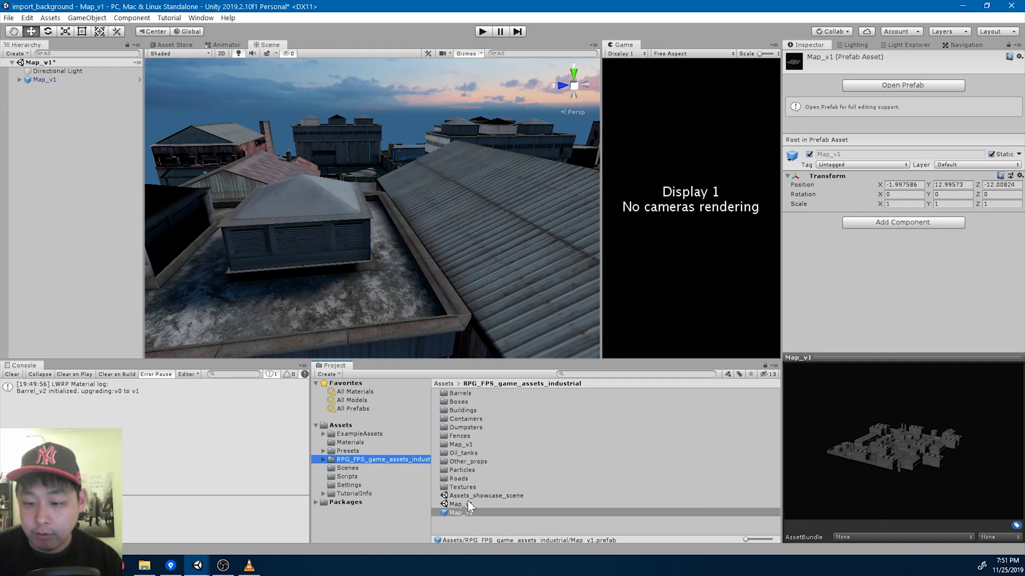
# - Export the Map_v1 prefab with its dependencies to the Desktop as a package named mapv1
pyautogui.click(468, 511)
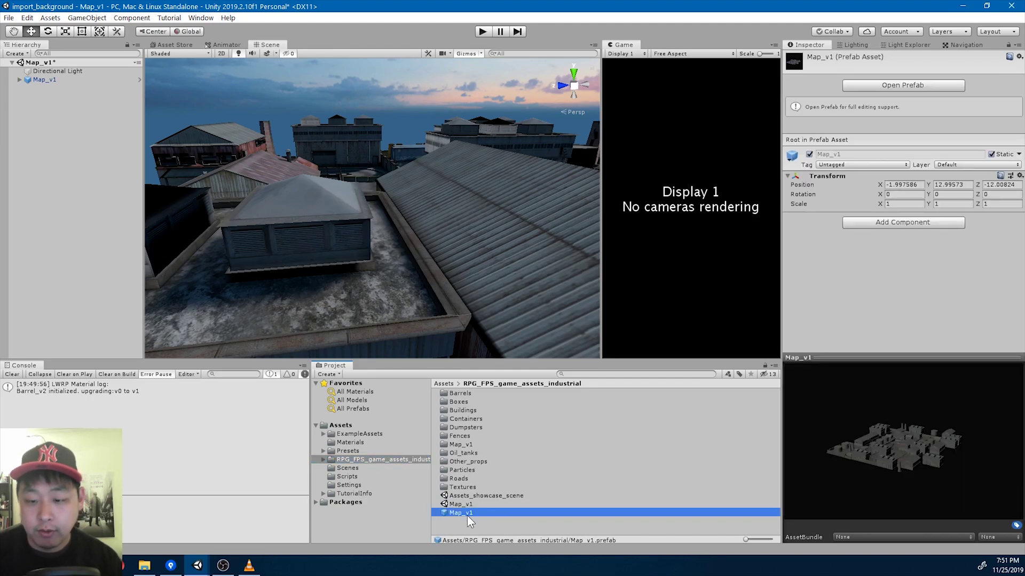
pyautogui.rightClick(482, 512)
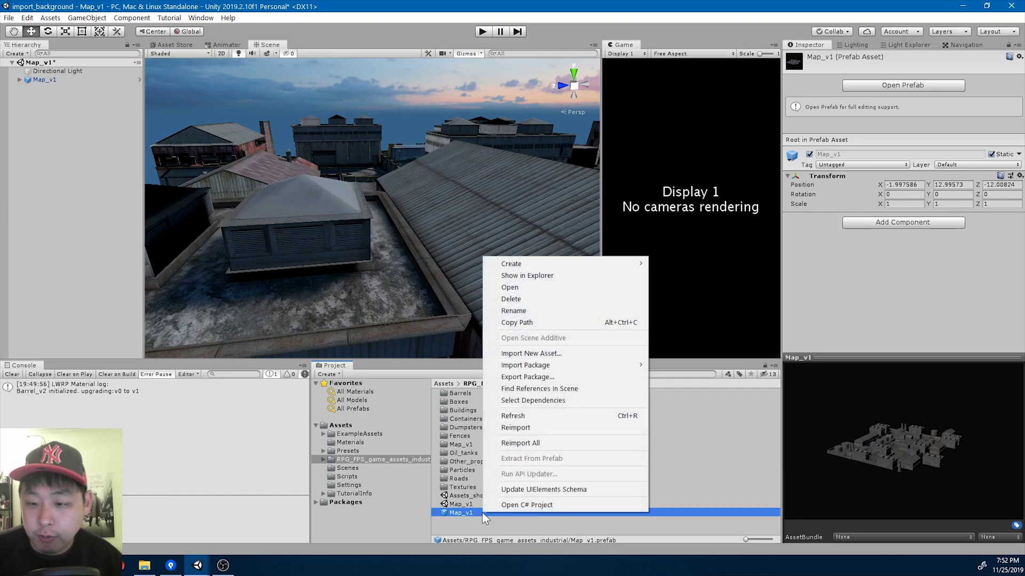
pyautogui.click(542, 381)
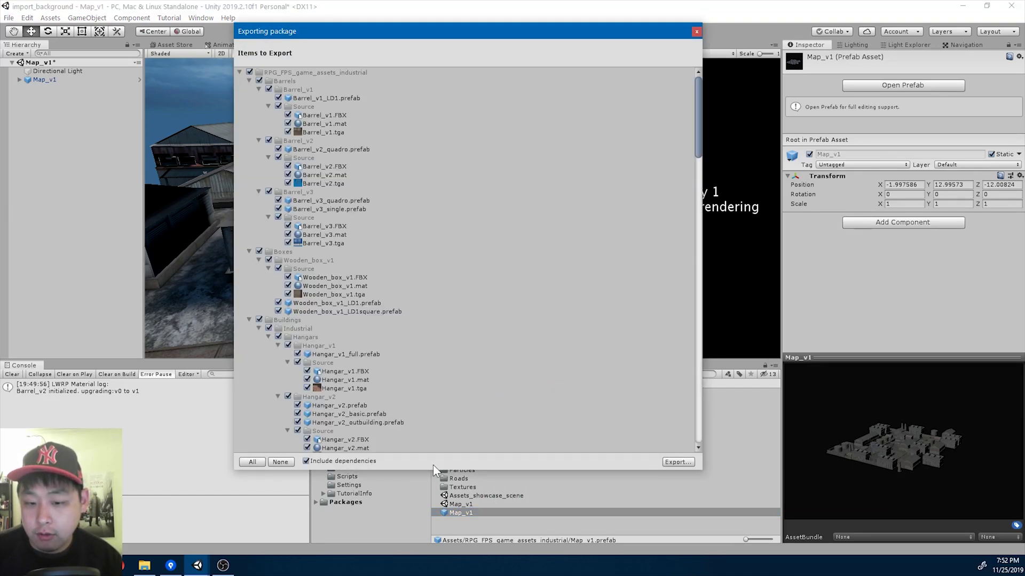
pyautogui.click(675, 462)
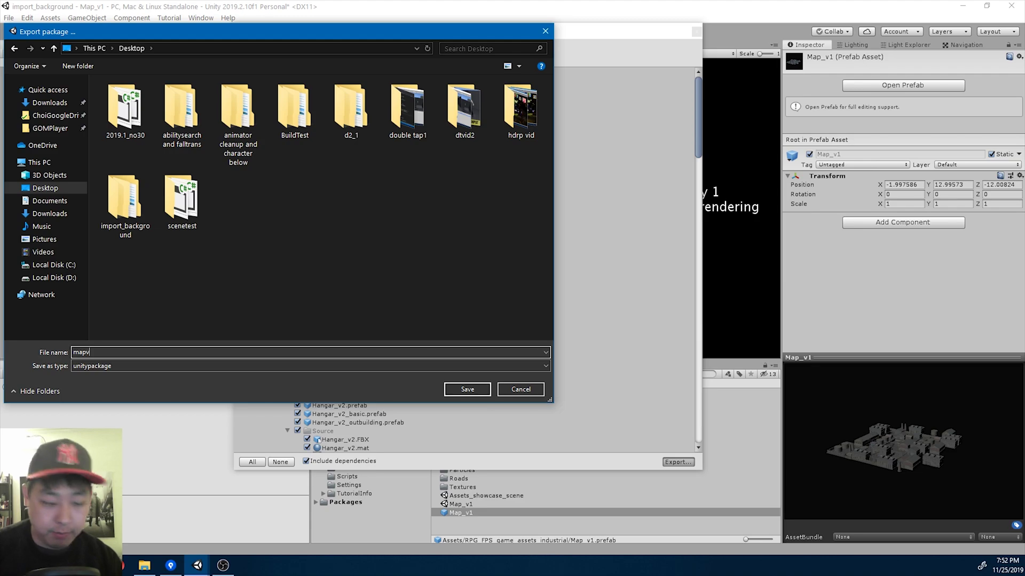
pyautogui.press('Return')
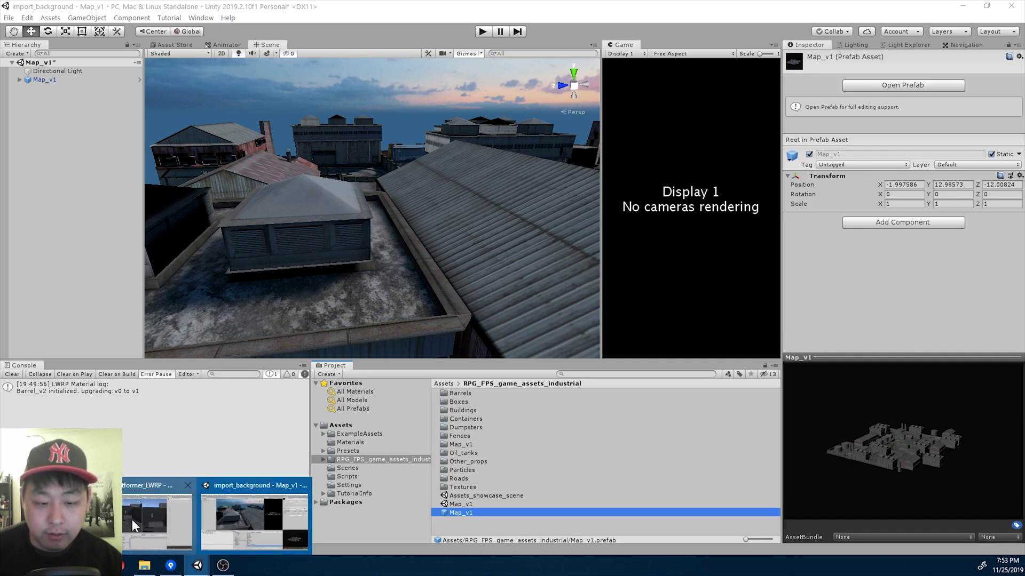
# - Switch to the 2.5D_Platformer_LWRP project and import all items of the mapv1 package from the Desktop
pyautogui.click(133, 524)
pyautogui.keyDown('alt'); pyautogui.moveTo(312, 254); pyautogui.dragTo(306, 238); pyautogui.keyUp('alt')
pyautogui.click(50, 17)
pyautogui.moveTo(113, 131)
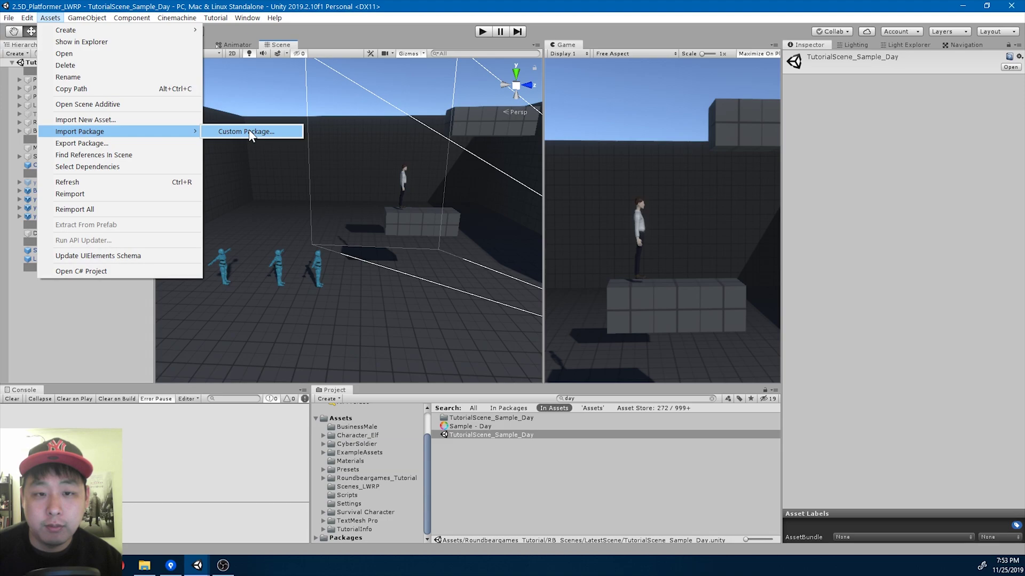
pyautogui.click(248, 132)
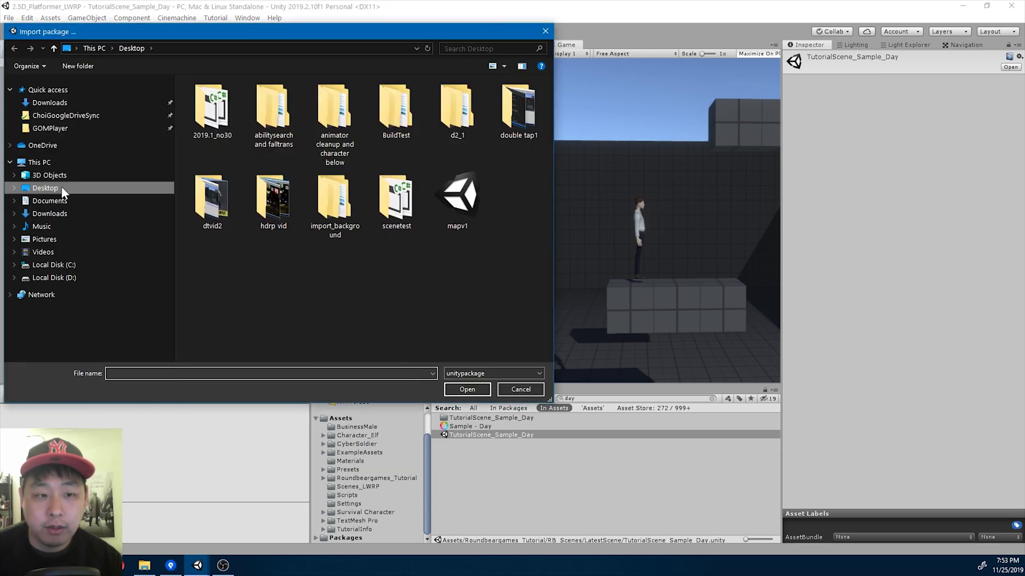
pyautogui.doubleClick(458, 206)
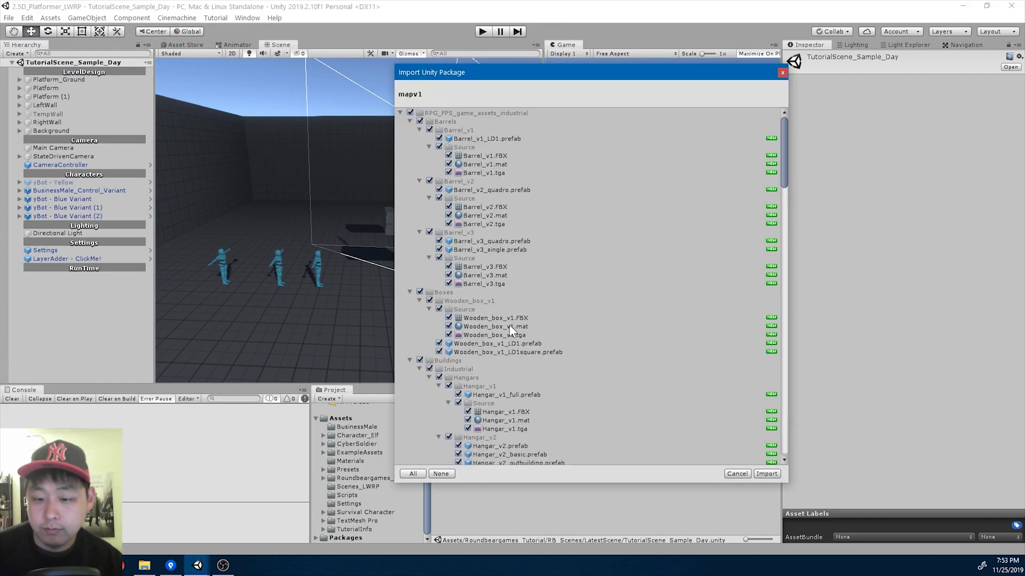
pyautogui.click(766, 473)
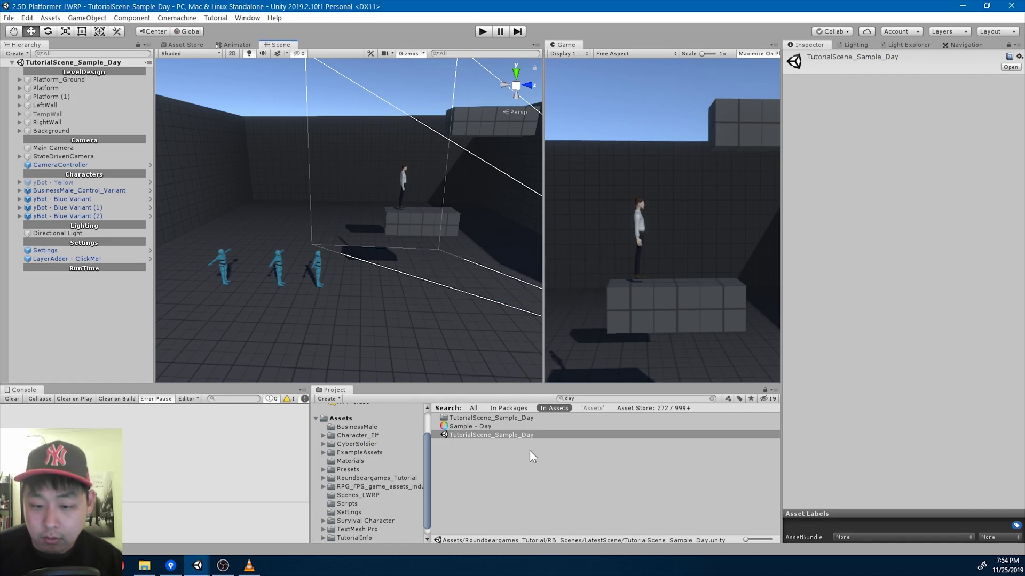
# - Add the Map_v1 prefab from the RPG_FPS_game_assets_industrial folder to the scene, below the Background object
pyautogui.click(362, 487)
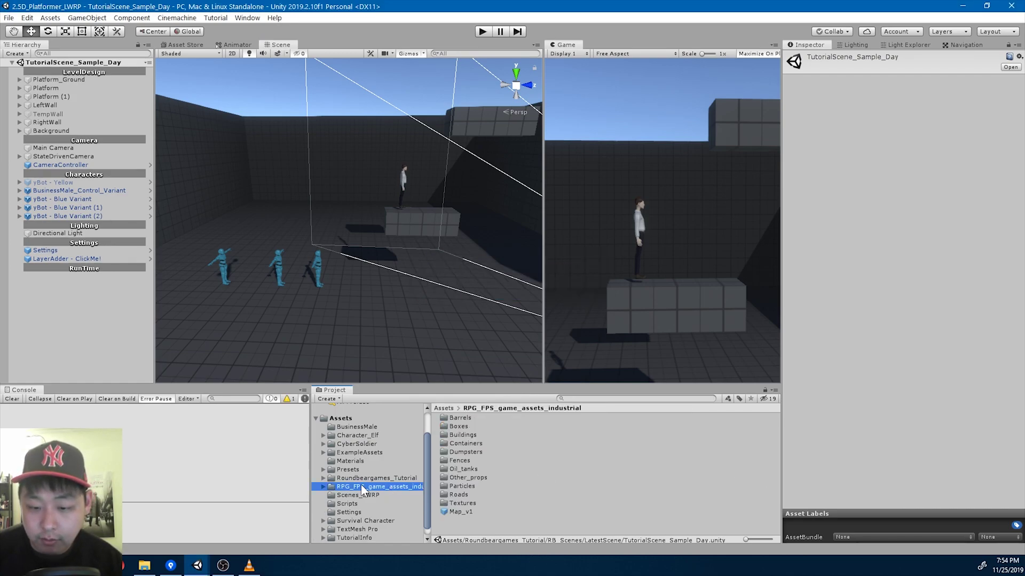
pyautogui.moveTo(469, 513); pyautogui.dragTo(55, 138)
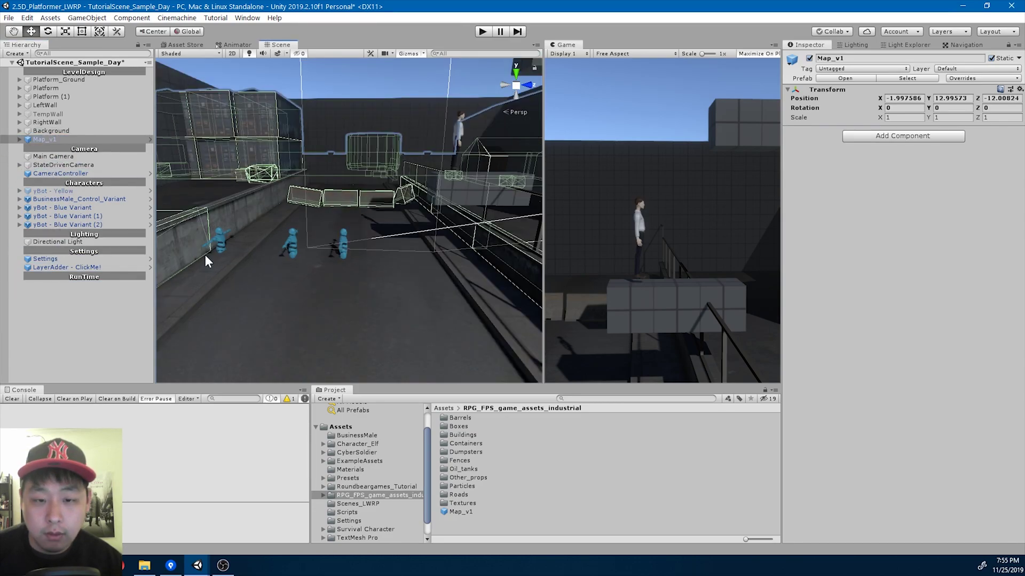
# - Shift the Map_v1 object along X to 16.51 while checking it against the level's platforms and walls
pyautogui.moveTo(218, 256); pyautogui.dragTo(184, 188, button='right')
pyautogui.press('s')
pyautogui.press('s')
pyautogui.moveTo(175, 187); pyautogui.dragTo(469, 261)
pyautogui.moveTo(469, 261)
pyautogui.mouseDown(button='right')
pyautogui.moveTo(475, 218)
pyautogui.moveTo(457, 263)
pyautogui.mouseUp(button='right')
pyautogui.keyDown('alt'); pyautogui.moveTo(458, 264); pyautogui.dragTo(170, 286); pyautogui.keyUp('alt')
pyautogui.moveTo(170, 287); pyautogui.dragTo(920, 308, button='right')
pyautogui.keyDown('alt'); pyautogui.moveTo(923, 313); pyautogui.dragTo(537, 278); pyautogui.keyUp('alt')
pyautogui.moveTo(383, 276); pyautogui.dragTo(344, 511)
pyautogui.moveTo(454, 253)
pyautogui.mouseDown(button='right')
pyautogui.moveTo(436, 295)
pyautogui.moveTo(501, 310)
pyautogui.moveTo(454, 253)
pyautogui.mouseUp(button='right')
pyautogui.press('w')
pyautogui.keyDown('alt'); pyautogui.moveTo(454, 253); pyautogui.dragTo(431, 237); pyautogui.keyUp('alt')
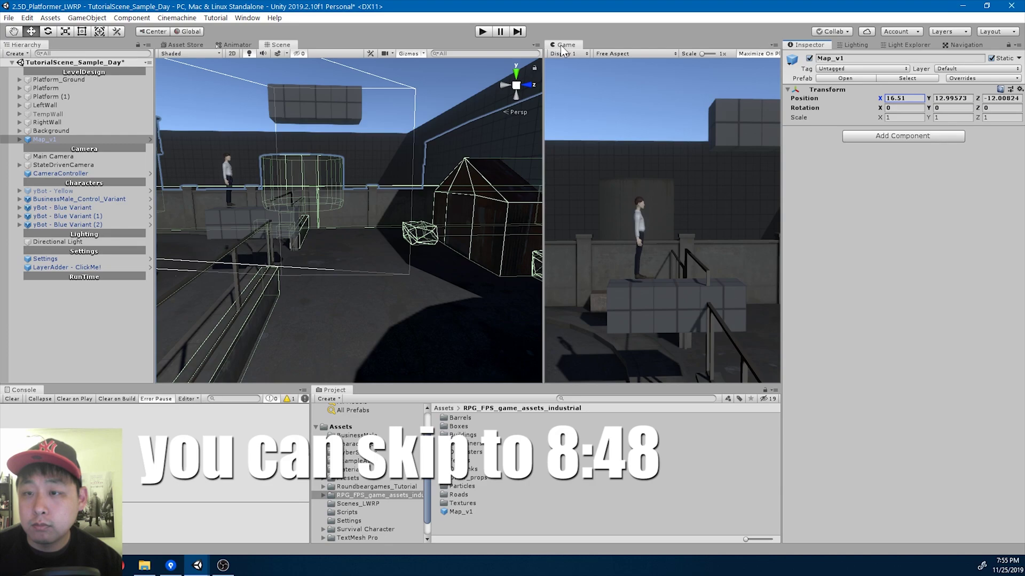
# - Dock the Game view beside the Scene view and set the Z position of Map_v1 to -0.9
pyautogui.moveTo(485, 44); pyautogui.dragTo(288, 45)
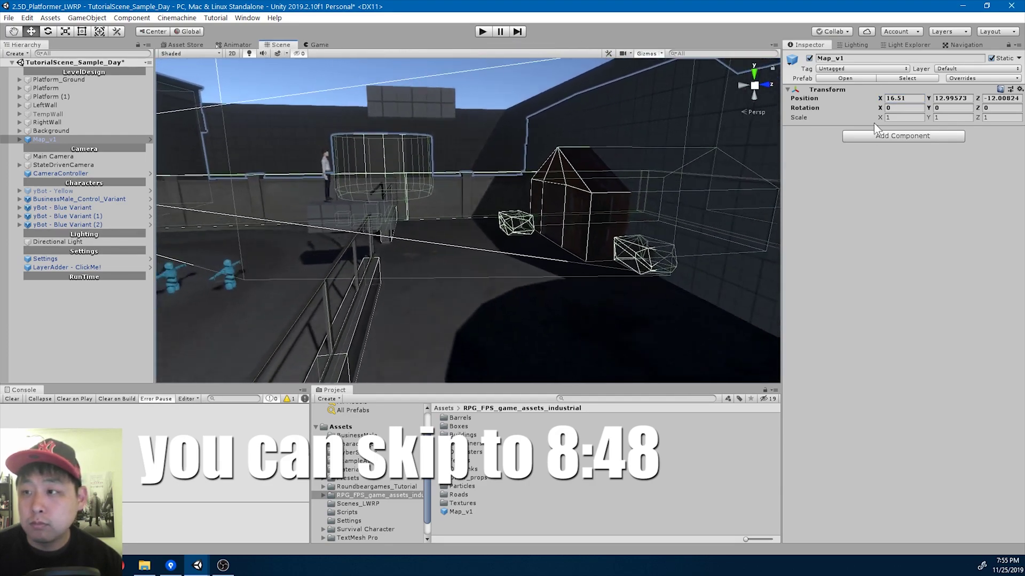
pyautogui.moveTo(878, 99); pyautogui.dragTo(906, 100)
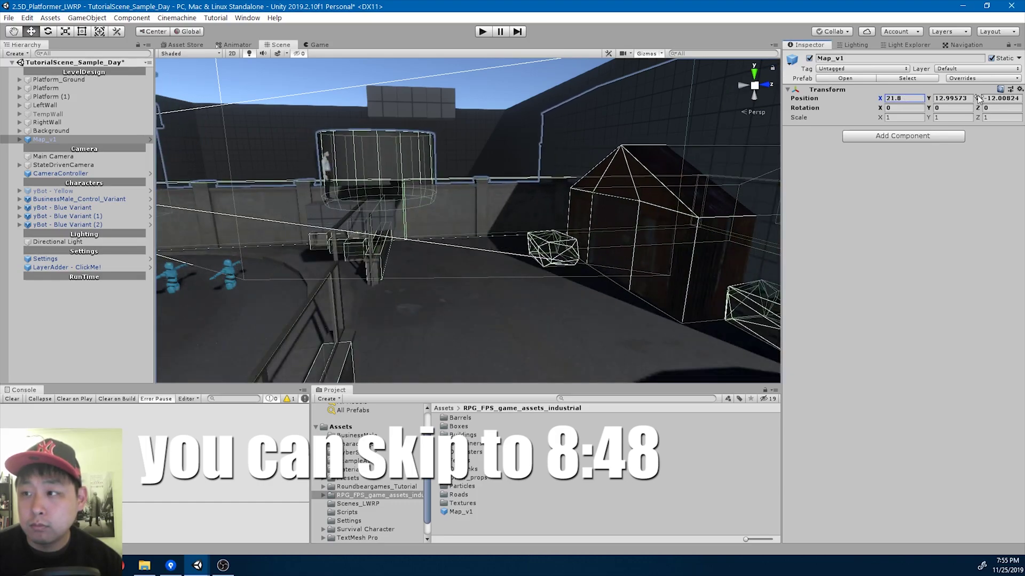
pyautogui.hotkey('ctrl', 'z')
pyautogui.moveTo(978, 100); pyautogui.dragTo(999, 103)
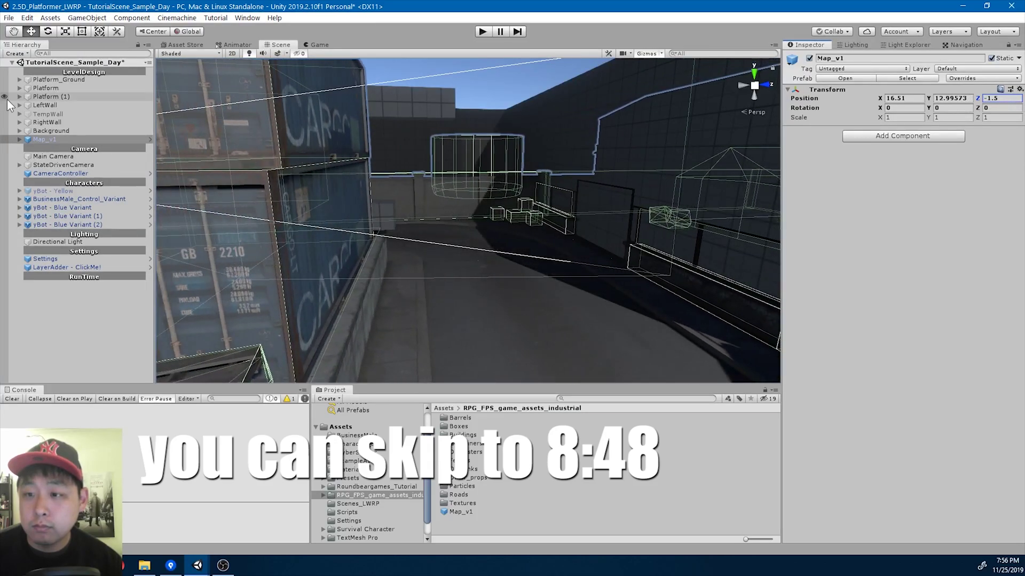
pyautogui.press('BackSpace')
pyautogui.write('9')
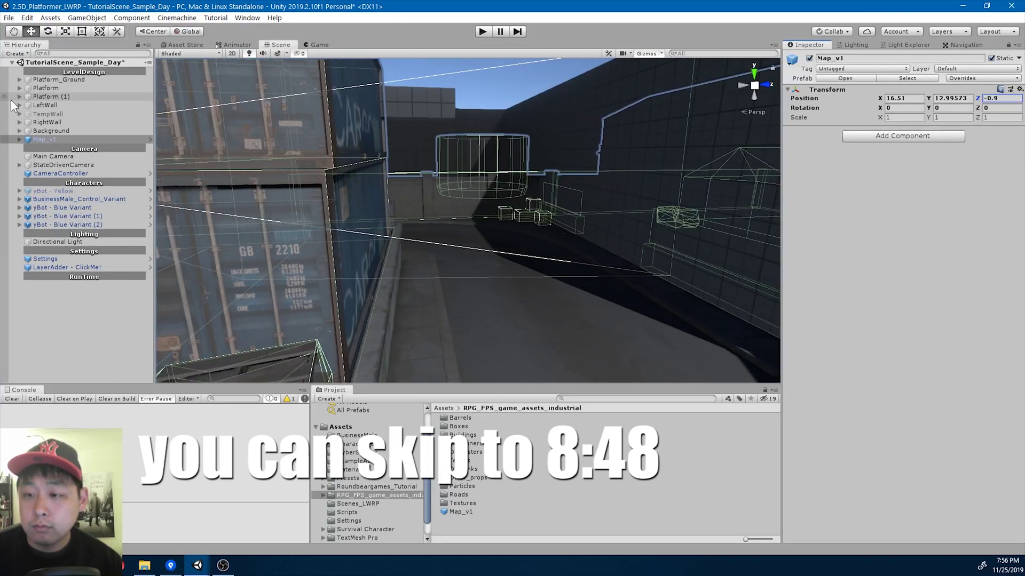
pyautogui.hotkey('ctrl', 'z')
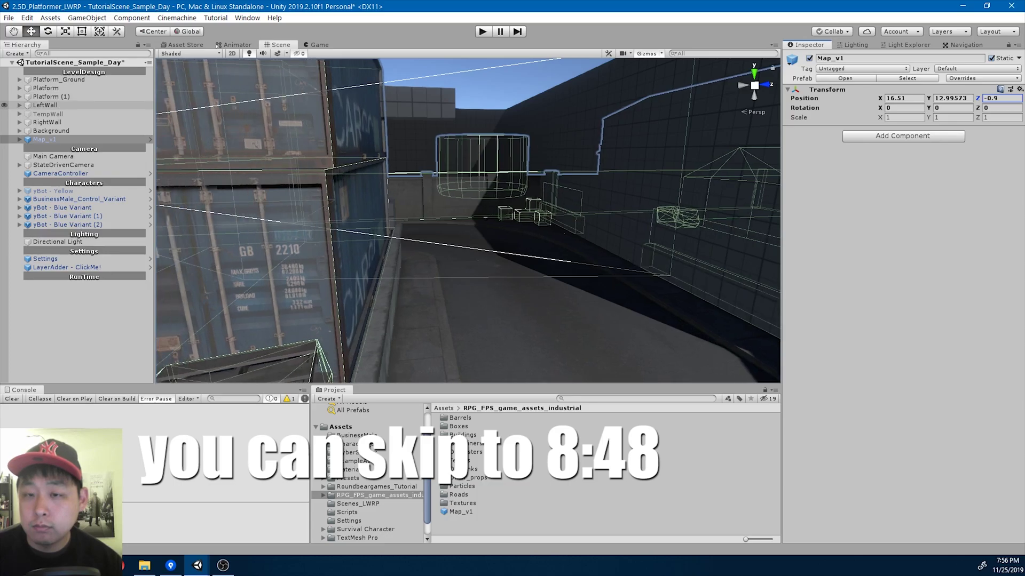
# - Locate the BusinessMale_Control_Variant character and move the Map_v1 object along X to -64.8
pyautogui.moveTo(512, 204); pyautogui.dragTo(517, 206, button='right')
pyautogui.keyDown('alt'); pyautogui.moveTo(517, 206); pyautogui.dragTo(439, 272); pyautogui.keyUp('alt')
pyautogui.keyDown('alt'); pyautogui.moveTo(540, 202); pyautogui.dragTo(180, 219); pyautogui.keyUp('alt')
pyautogui.doubleClick(89, 199)
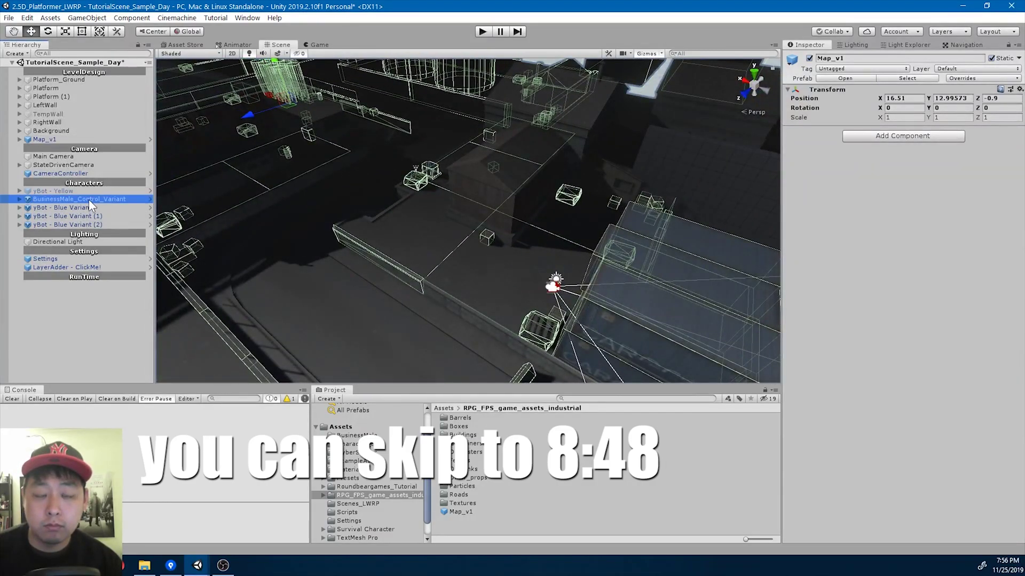
pyautogui.keyDown('alt'); pyautogui.moveTo(544, 236); pyautogui.dragTo(654, 207); pyautogui.keyUp('alt')
pyautogui.scroll(-3, 654, 206)
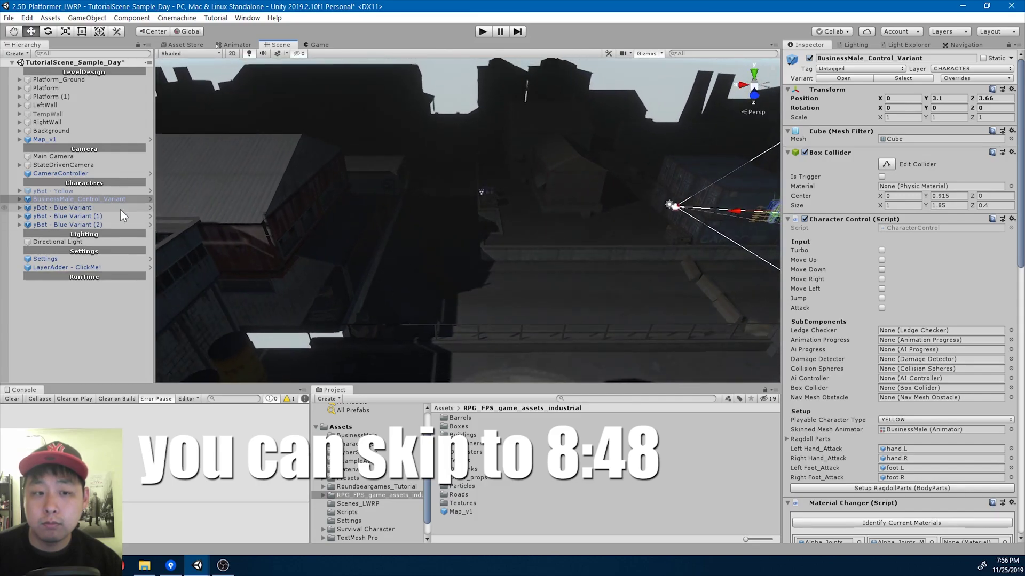
pyautogui.click(79, 140)
pyautogui.moveTo(297, 161); pyautogui.dragTo(968, 187)
pyautogui.moveTo(613, 230); pyautogui.dragTo(765, 245, button='right')
pyautogui.keyDown('alt'); pyautogui.moveTo(765, 246); pyautogui.dragTo(685, 254); pyautogui.keyUp('alt')
pyautogui.moveTo(484, 211); pyautogui.dragTo(578, 240)
pyautogui.press('w')
pyautogui.moveTo(579, 240); pyautogui.dragTo(549, 238, button='right')
# - Deactivate the Hangar_v4 building inside the Map_v1 object
pyautogui.click(341, 223)
pyautogui.hotkey('alt', 'shift', 'a')
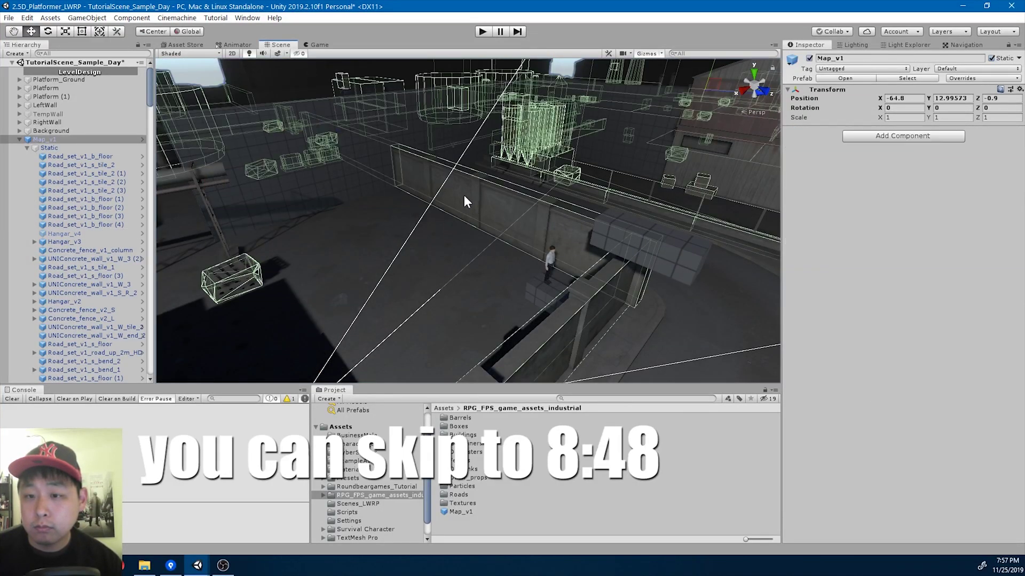
pyautogui.click(464, 201)
# - Reposition the whole Map_v1 object to X -57.53 and Z -0.5, and collapse its children in the hierarchy
pyautogui.keyDown('alt'); pyautogui.moveTo(677, 318); pyautogui.dragTo(709, 304); pyautogui.keyUp('alt')
pyautogui.moveTo(149, 142); pyautogui.dragTo(151, 80)
pyautogui.click(53, 139)
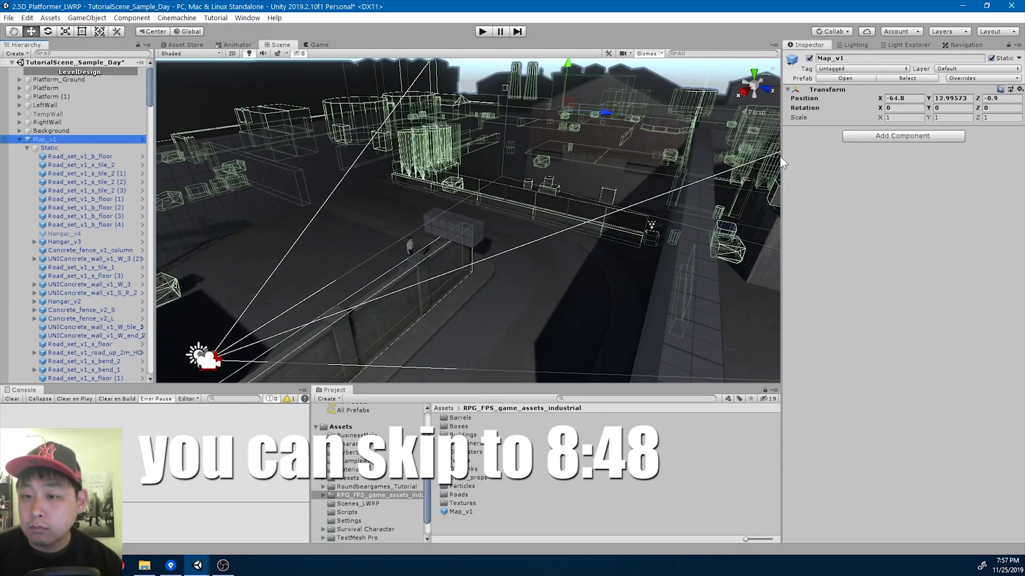
pyautogui.moveTo(982, 100); pyautogui.dragTo(999, 98)
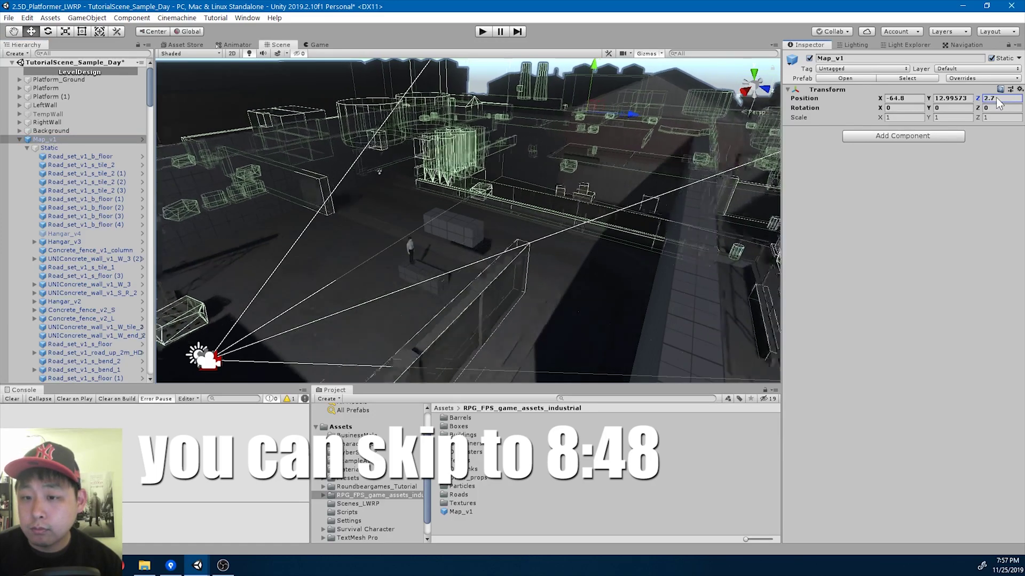
pyautogui.moveTo(882, 100); pyautogui.dragTo(1019, 101)
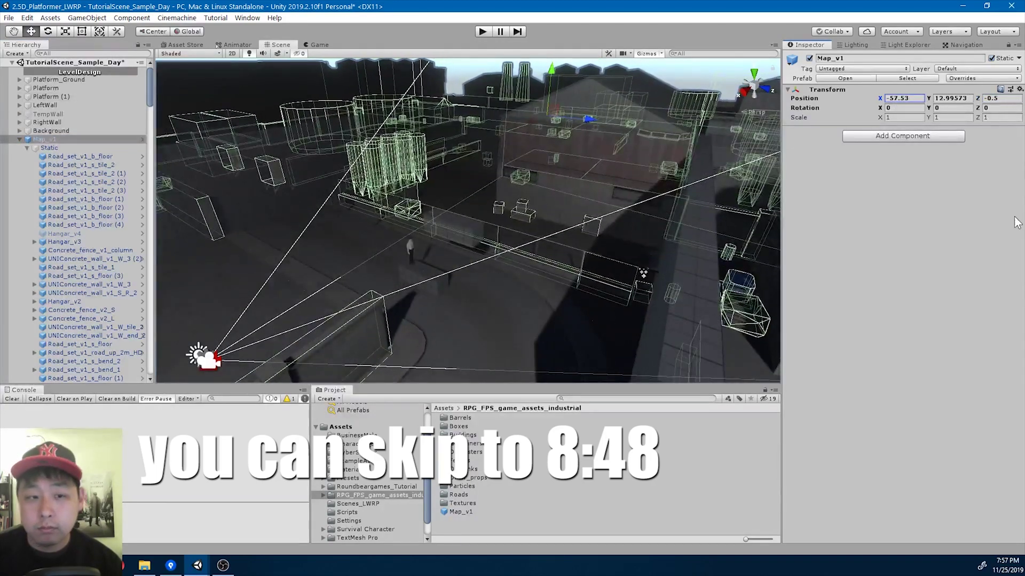
pyautogui.click(20, 138)
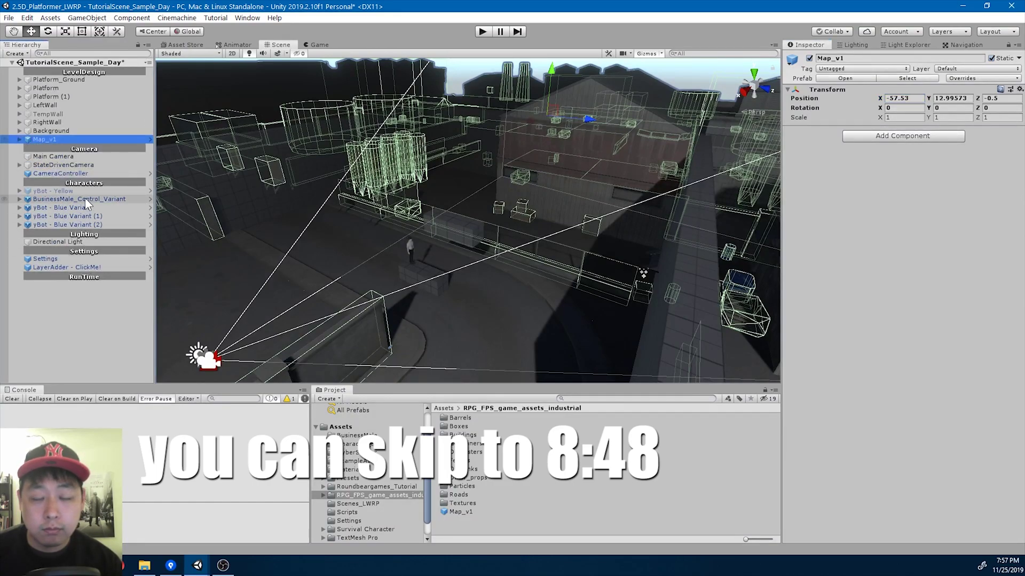
# - Move the BusinessMale_Control_Variant character to about Z 1.84 and lower it to the floor near the blue yBot characters
pyautogui.doubleClick(85, 198)
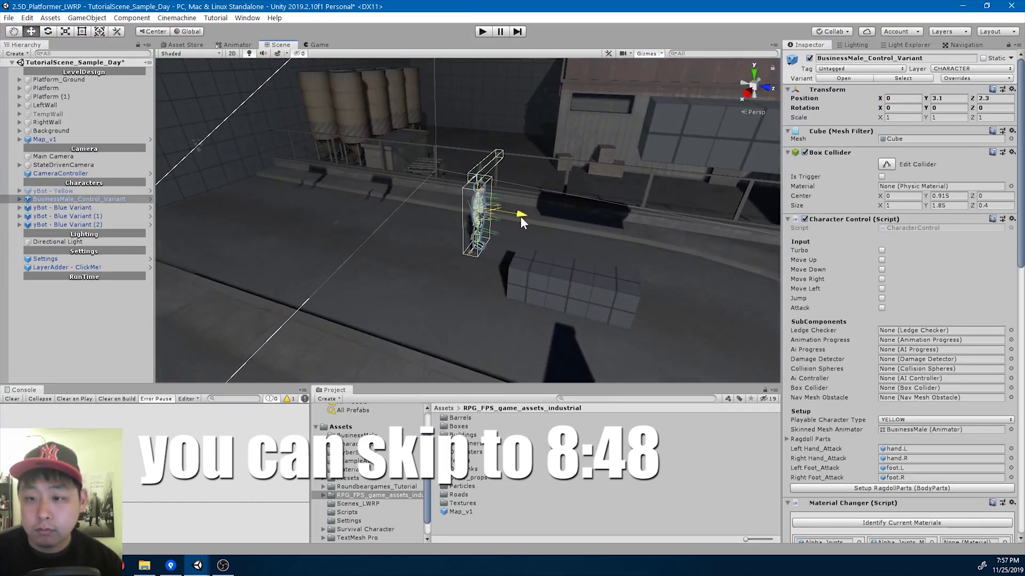
pyautogui.keyDown('alt'); pyautogui.moveTo(517, 276); pyautogui.dragTo(499, 108); pyautogui.keyUp('alt')
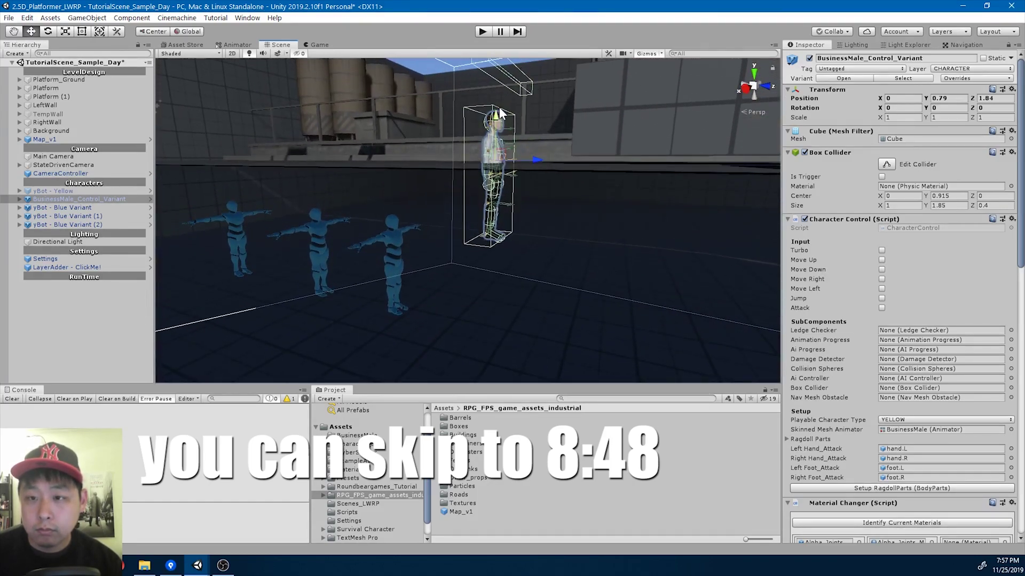
pyautogui.moveTo(486, 230); pyautogui.dragTo(486, 239)
pyautogui.moveTo(582, 244); pyautogui.dragTo(595, 256, button='right')
pyautogui.keyDown('alt'); pyautogui.moveTo(595, 256); pyautogui.dragTo(481, 203); pyautogui.keyUp('alt')
# - Lower the Map_v1 object towards the level's floor, setting its Y position to 9.5
pyautogui.click(68, 140)
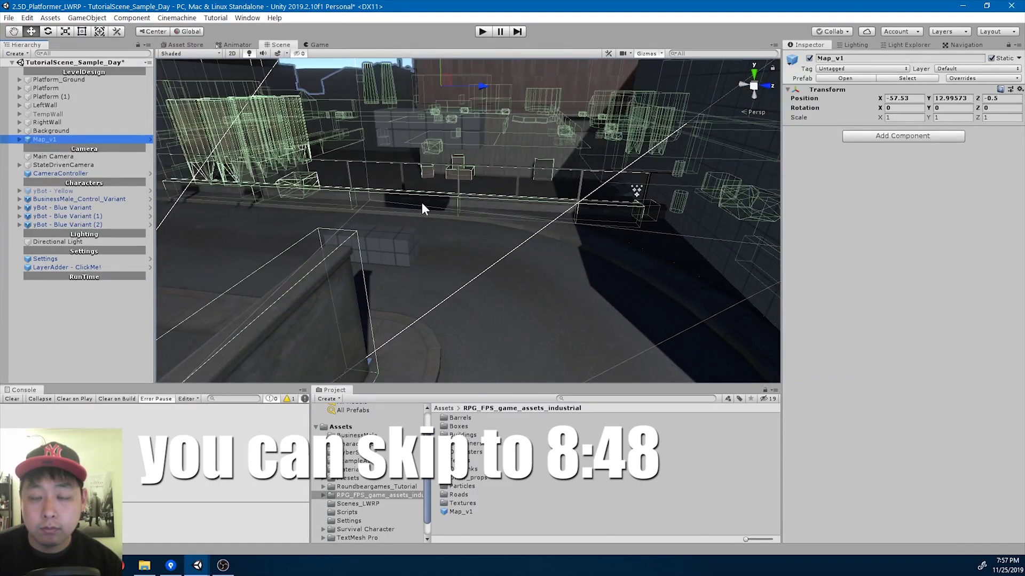
pyautogui.scroll(-1, 412, 197)
pyautogui.moveTo(441, 62); pyautogui.dragTo(458, 88)
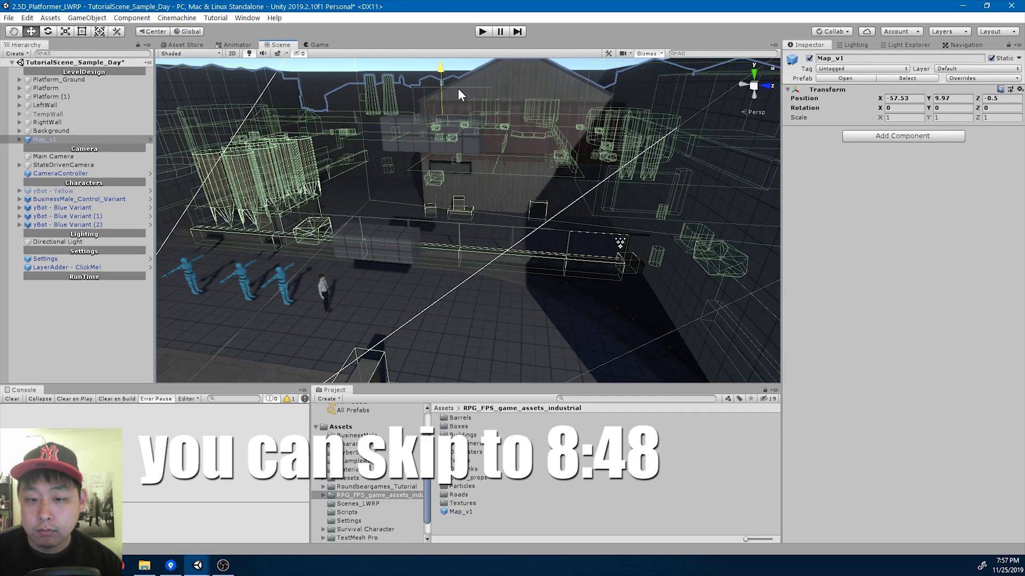
pyautogui.click(951, 97)
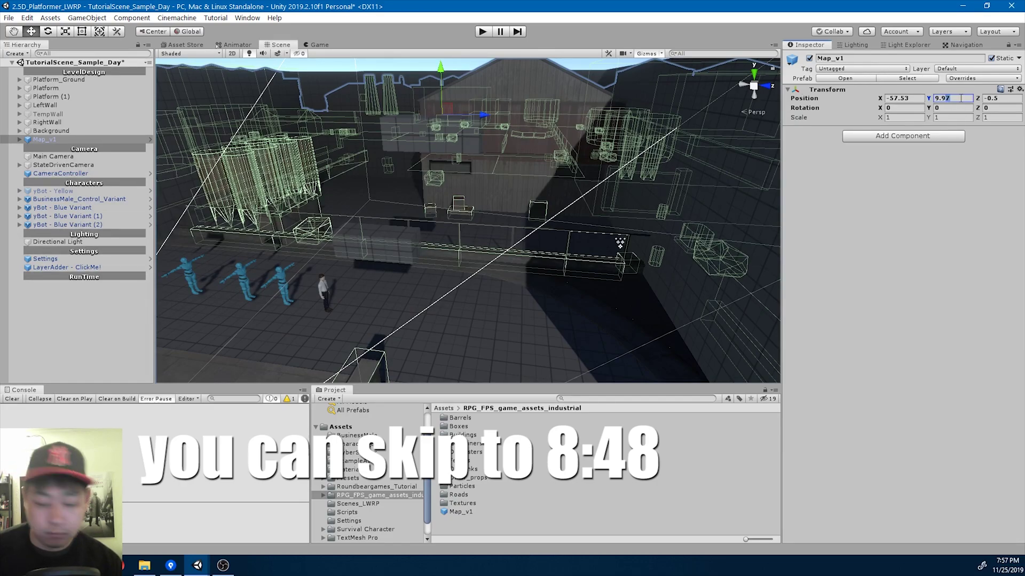
pyautogui.write('6')
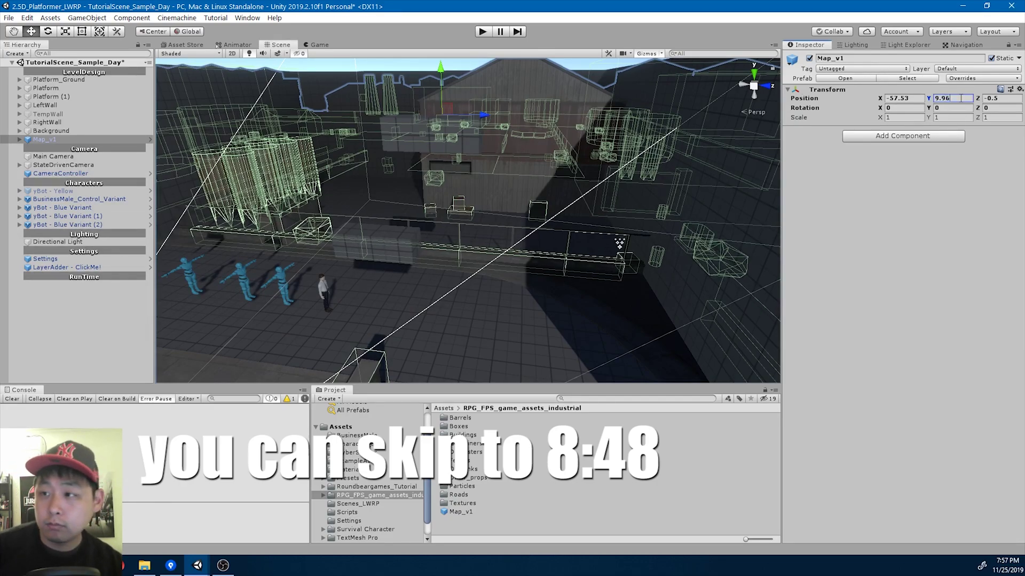
pyautogui.press('BackSpace')
pyautogui.write('4')
pyautogui.press('BackSpace')
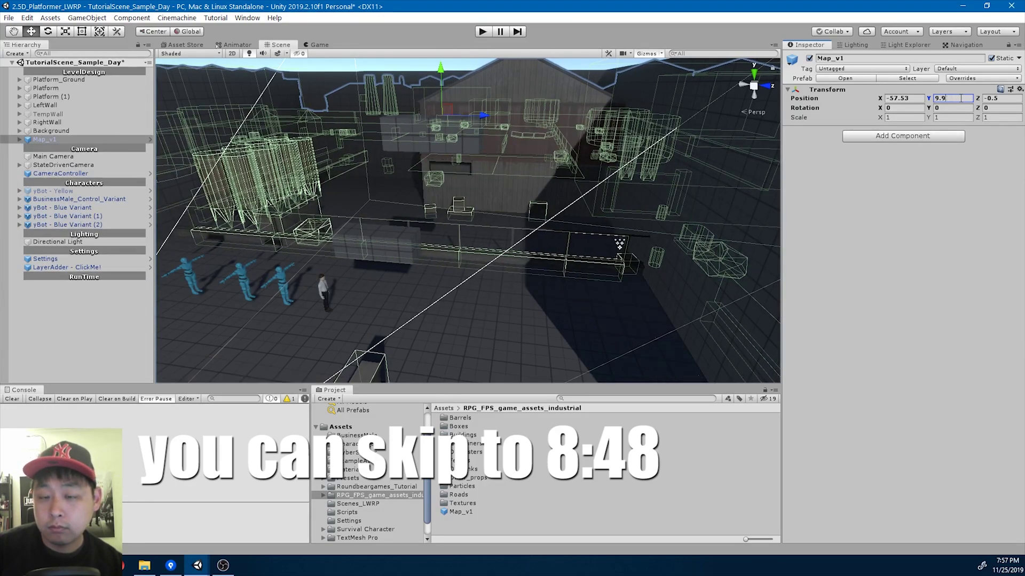
pyautogui.press('BackSpace')
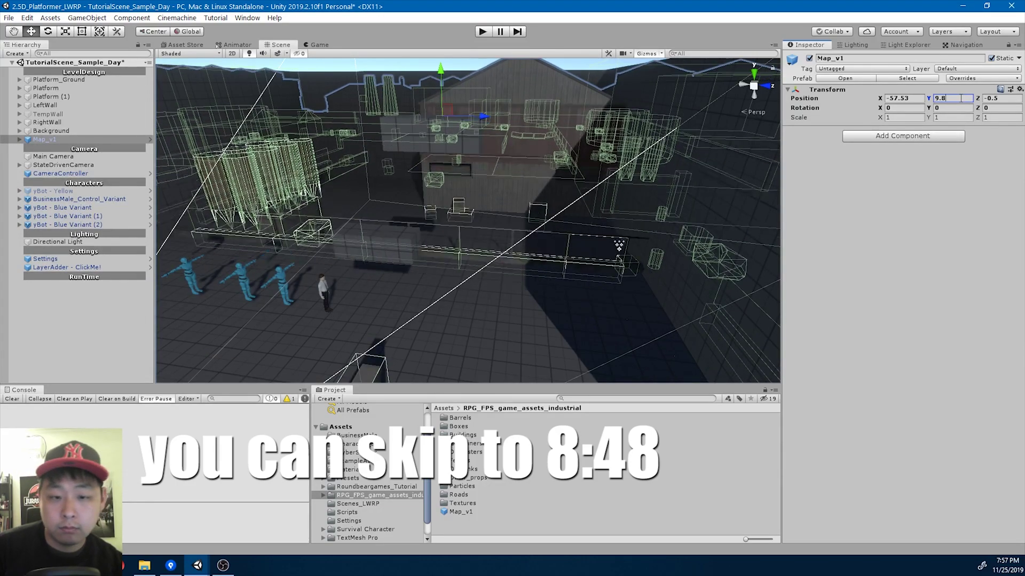
pyautogui.write('6')
pyautogui.press('BackSpace')
pyautogui.write('5')
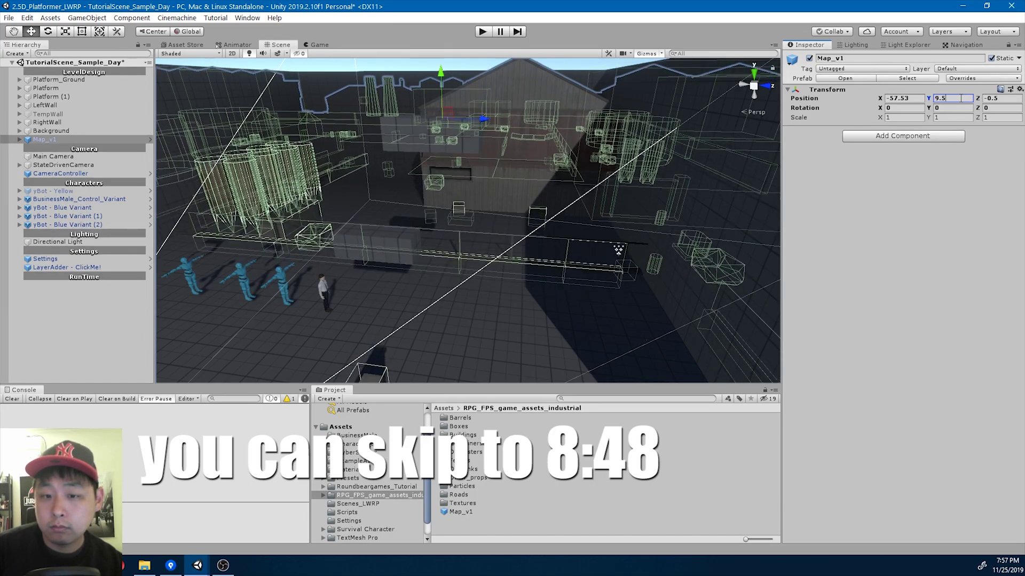
# - Try Y positions of 8, 10.6 and 10 for the Map_v1 object against the level's floor
pyautogui.press('BackSpace')
pyautogui.press('BackSpace')
pyautogui.press('BackSpace')
pyautogui.write('8')
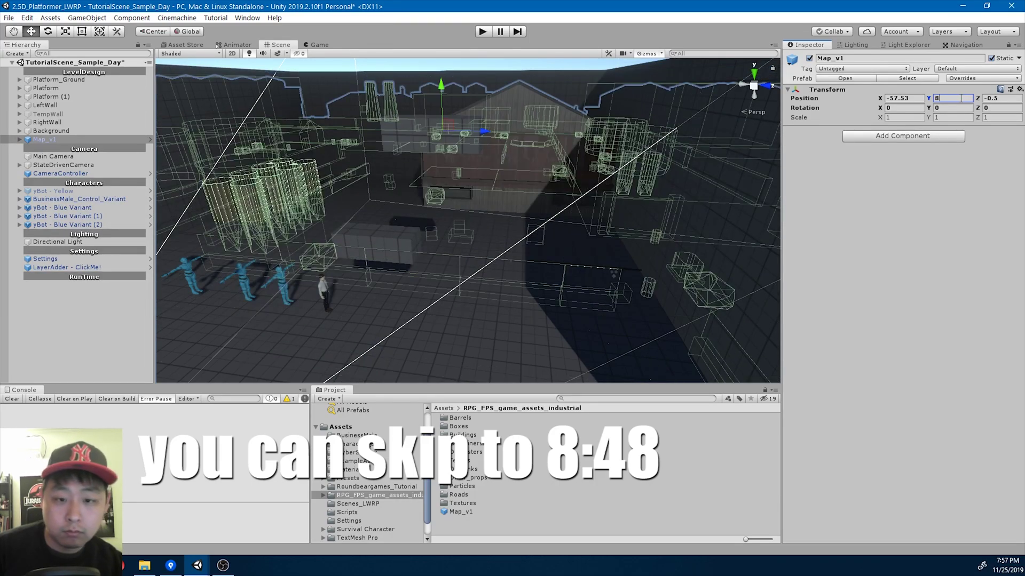
pyautogui.moveTo(928, 98)
pyautogui.mouseDown()
pyautogui.moveTo(953, 99)
pyautogui.moveTo(931, 96)
pyautogui.mouseUp()
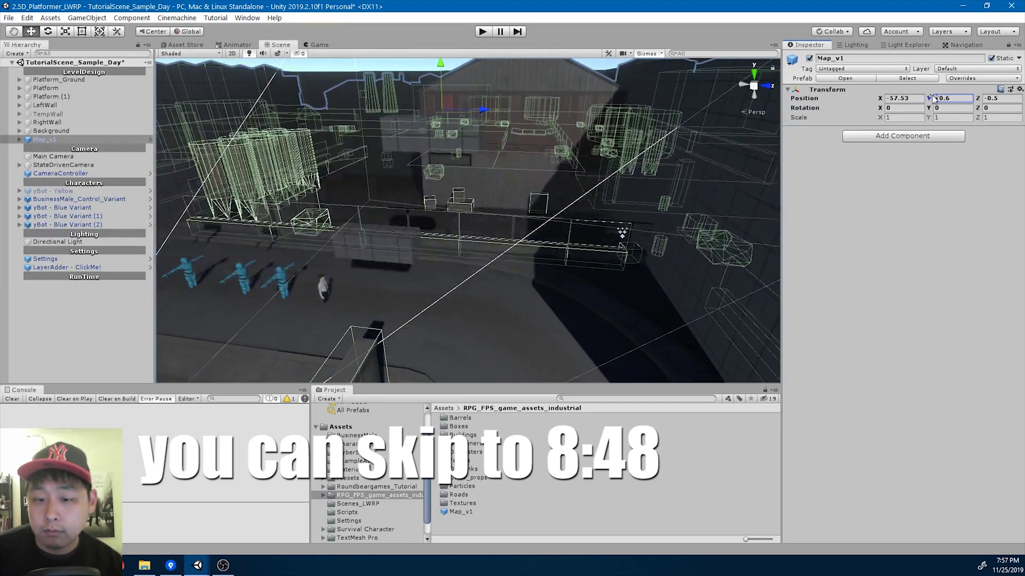
pyautogui.press('BackSpace')
pyautogui.press('BackSpace')
pyautogui.press('BackSpace')
pyautogui.press('BackSpace')
pyautogui.write('10')
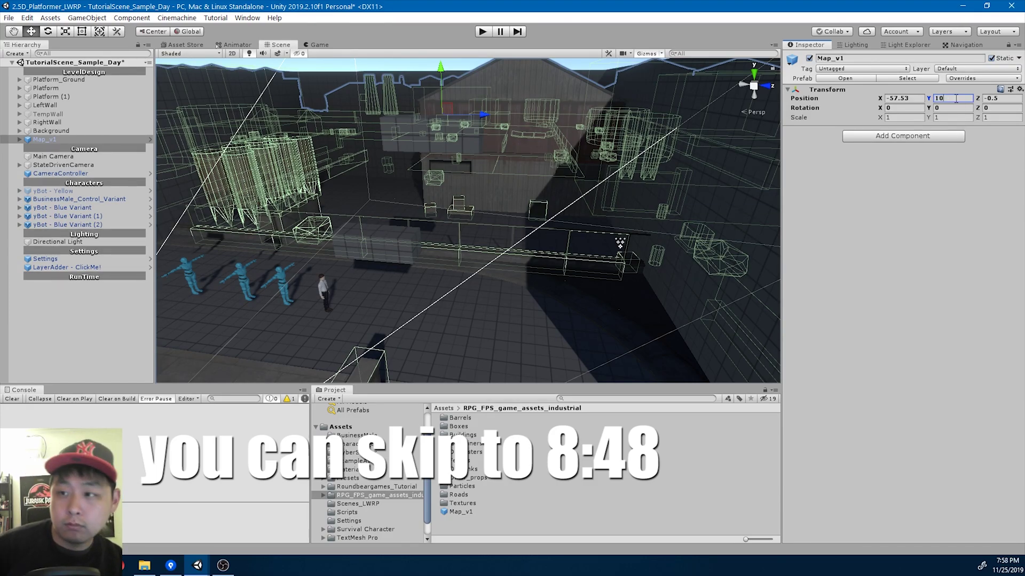
# - Test finer heights for Map_v1, trying Y positions of 10.15, 10.13, 9.9 and 9.95
pyautogui.moveTo(930, 98); pyautogui.dragTo(935, 99)
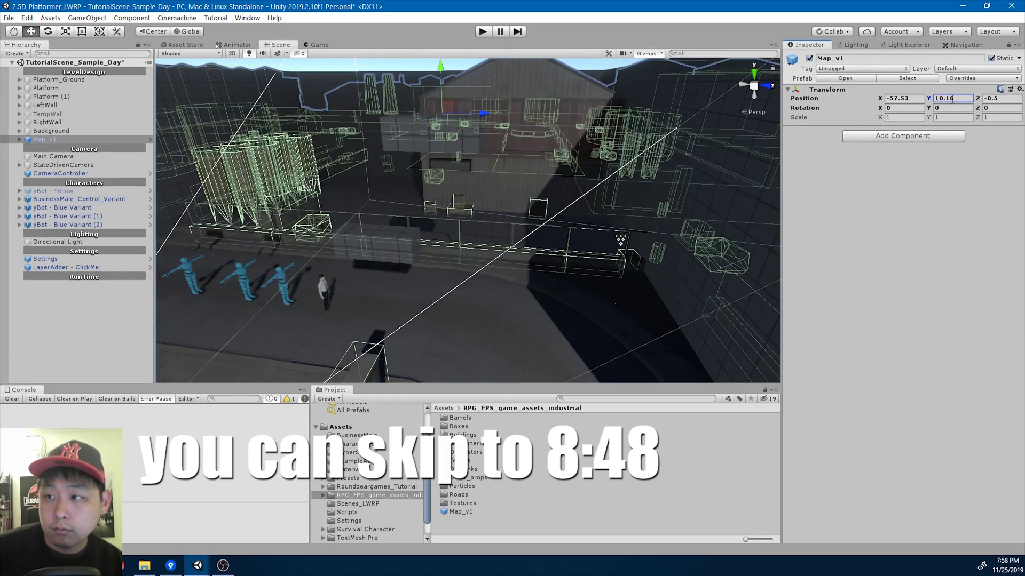
pyautogui.write('10.15')
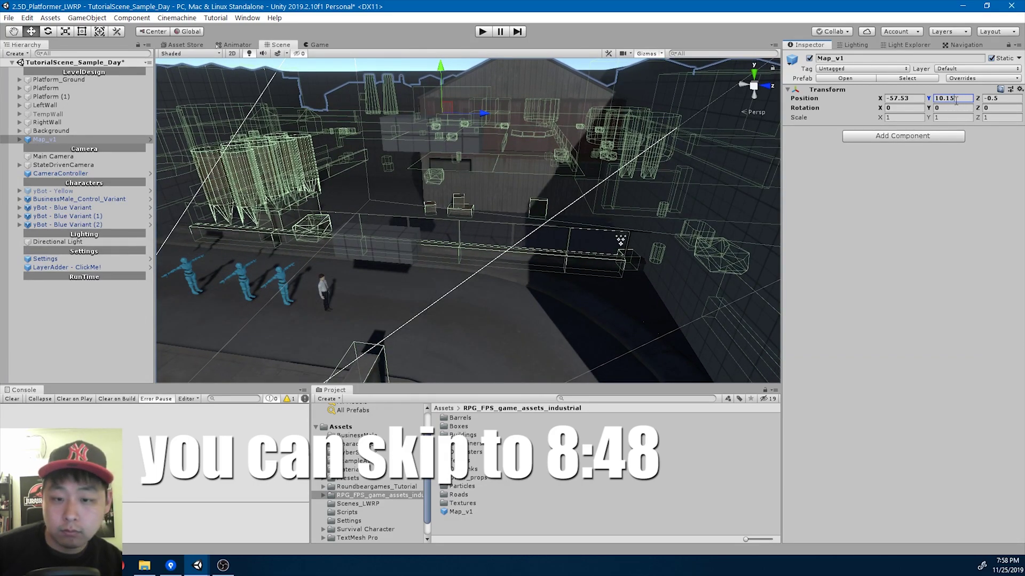
pyautogui.press('BackSpace')
pyautogui.write('3')
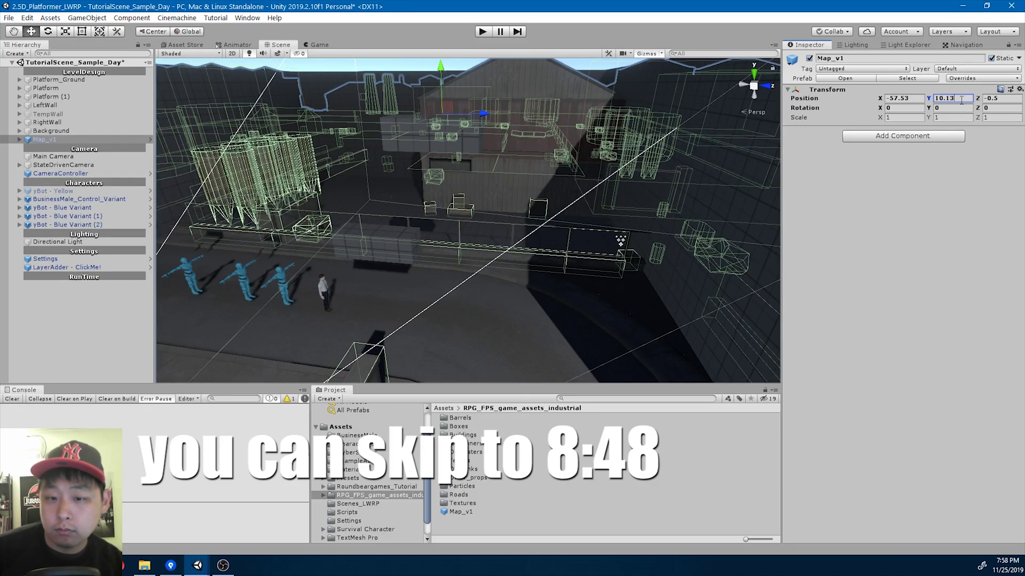
pyautogui.press('BackSpace')
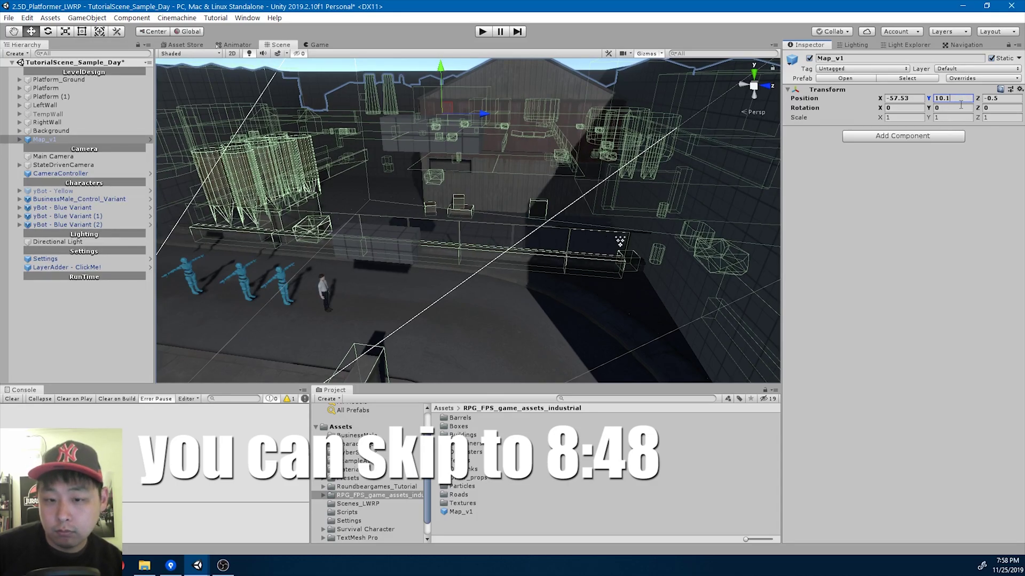
pyautogui.press('BackSpace')
pyautogui.press('BackSpace')
pyautogui.press('BackSpace')
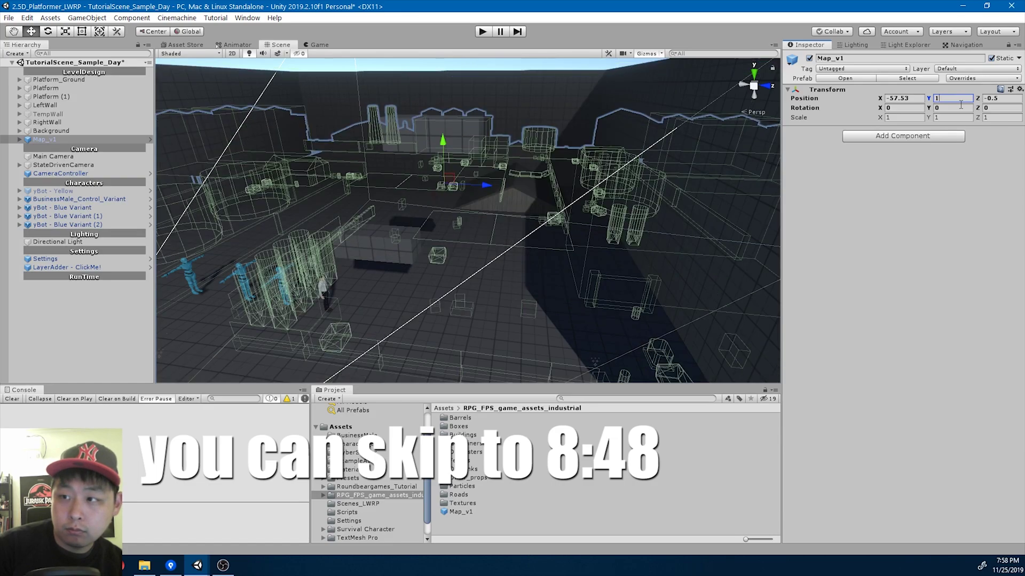
pyautogui.press('BackSpace')
pyautogui.write('9.9')
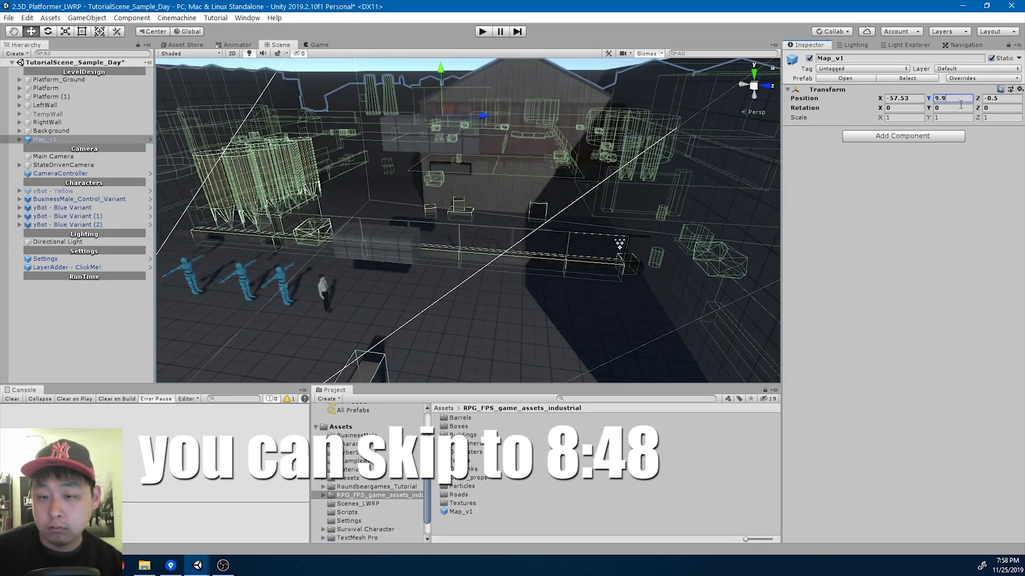
pyautogui.write('5')
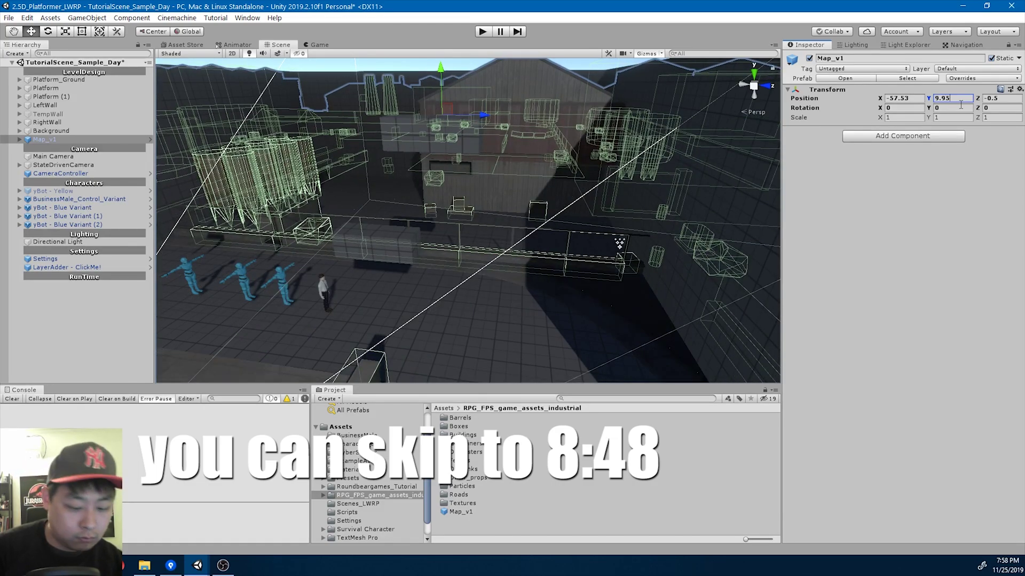
pyautogui.press('BackSpace')
pyautogui.write('8')
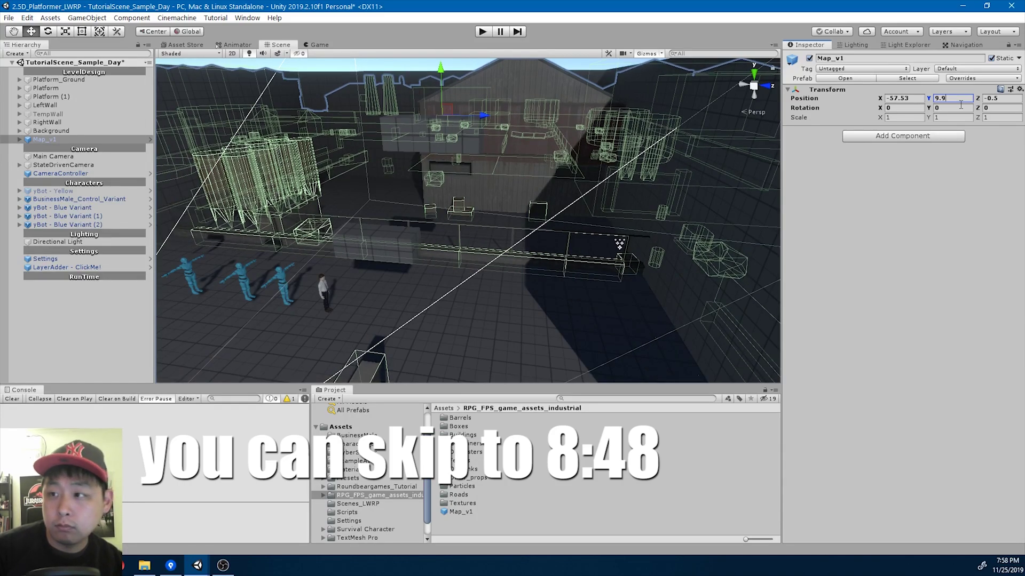
# - Set the Y position of Map_v1 to 10.1 so its road surface covers the level's grid floor
pyautogui.press('BackSpace')
pyautogui.press('BackSpace')
pyautogui.press('BackSpace')
pyautogui.press('BackSpace')
pyautogui.write('10.1')
pyautogui.press('BackSpace')
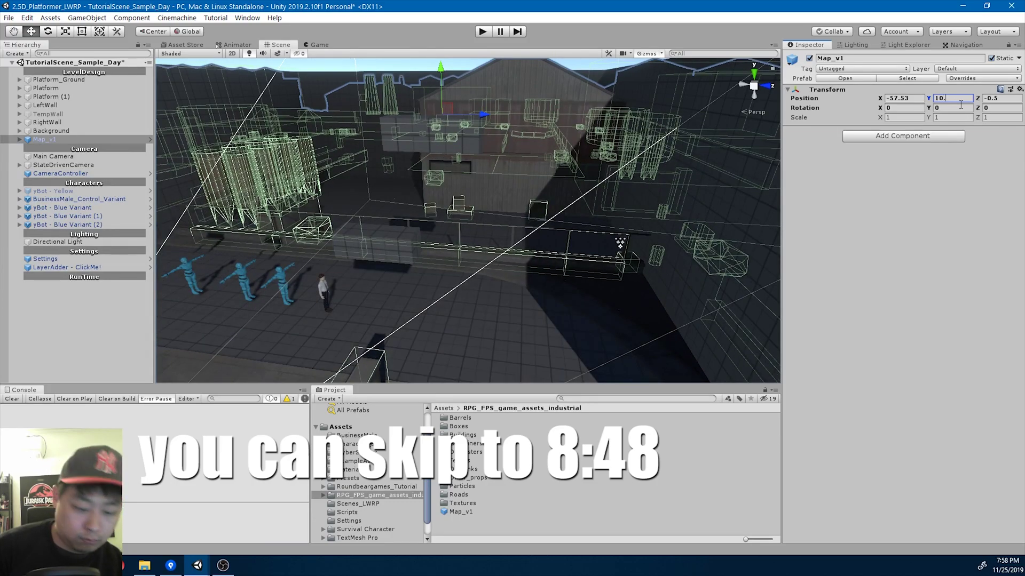
pyautogui.write('05')
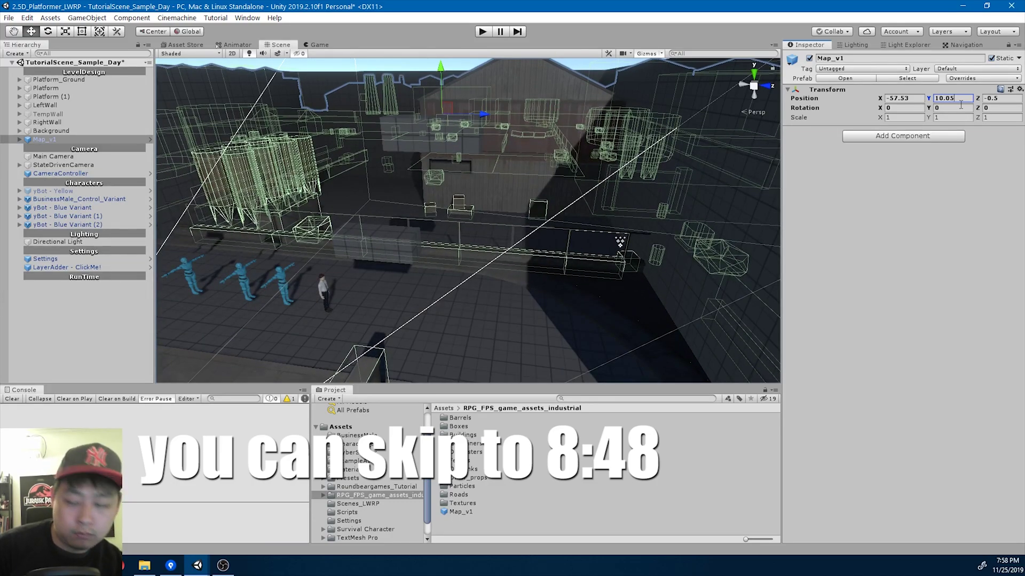
pyautogui.press('BackSpace')
pyautogui.write('9')
pyautogui.press('BackSpace')
pyautogui.press('BackSpace')
pyautogui.write('1')
# - Shift Map_v1 along Z to -1.97 and check the placement in the Game view
pyautogui.moveTo(657, 160); pyautogui.dragTo(737, 155, button='right')
pyautogui.moveTo(977, 98)
pyautogui.mouseDown()
pyautogui.moveTo(965, 98)
pyautogui.moveTo(973, 98)
pyautogui.mouseUp()
pyautogui.moveTo(703, 212); pyautogui.dragTo(321, 40, button='right')
pyautogui.click(319, 44)
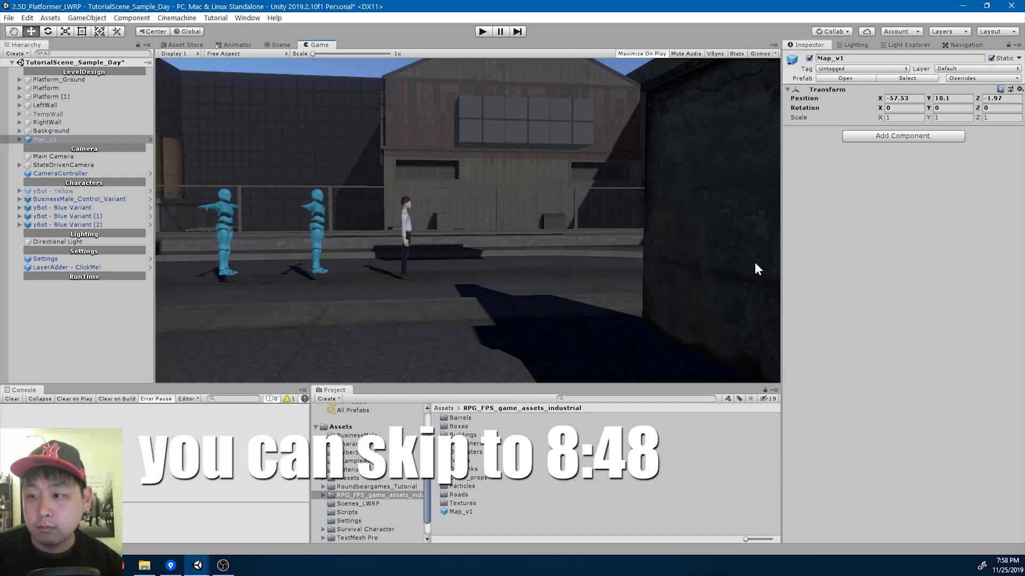
pyautogui.moveTo(780, 261); pyautogui.dragTo(806, 260)
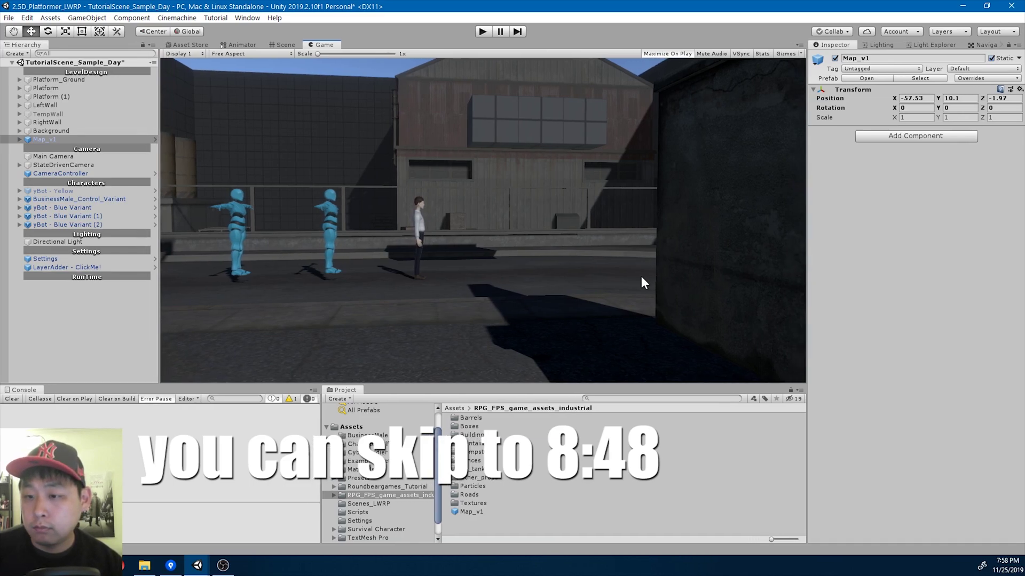
# - Return to the scene view and deactivate the grid background blocks that obstruct the industrial buildings
pyautogui.click(293, 47)
pyautogui.moveTo(435, 165); pyautogui.dragTo(495, 223, button='right')
pyautogui.click(496, 227)
pyautogui.hotkey('alt', 'shift', 'a')
pyautogui.moveTo(568, 262); pyautogui.dragTo(616, 217, button='right')
pyautogui.click(507, 148)
pyautogui.click(699, 179)
pyautogui.hotkey('alt', 'shift', 'a')
pyautogui.moveTo(699, 178); pyautogui.dragTo(718, 213, button='right')
# - Deactivate the unwanted objects around the roofline of the red hangar
pyautogui.click(691, 136)
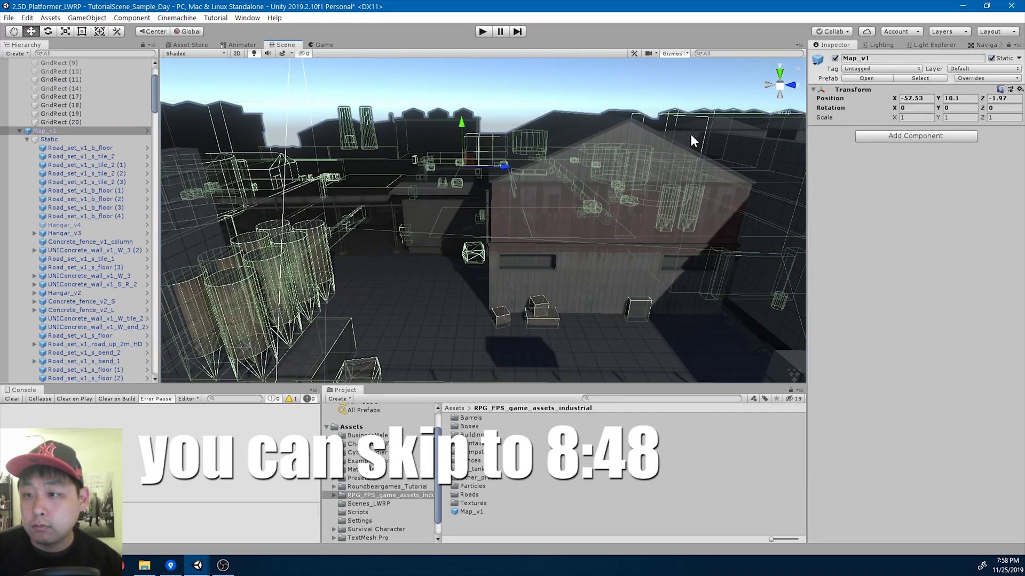
pyautogui.click(687, 135)
pyautogui.hotkey('alt', 'shift', 'a')
pyautogui.click(735, 149)
pyautogui.hotkey('alt', 'shift', 'a')
# - Look along the level from another side and deactivate two more obstructing environment objects
pyautogui.moveTo(730, 265); pyautogui.dragTo(571, 266, button='right')
pyautogui.press('w')
pyautogui.click(571, 267)
pyautogui.click(571, 265)
pyautogui.hotkey('alt', 'shift', 'a')
pyautogui.click(536, 295)
pyautogui.click(536, 294)
pyautogui.hotkey('alt', 'shift', 'a')
# - Deactivate the two tall box-shaped Map_v1 pieces standing out against the large grid wall
pyautogui.moveTo(607, 301); pyautogui.dragTo(502, 185, button='right')
pyautogui.click(505, 171)
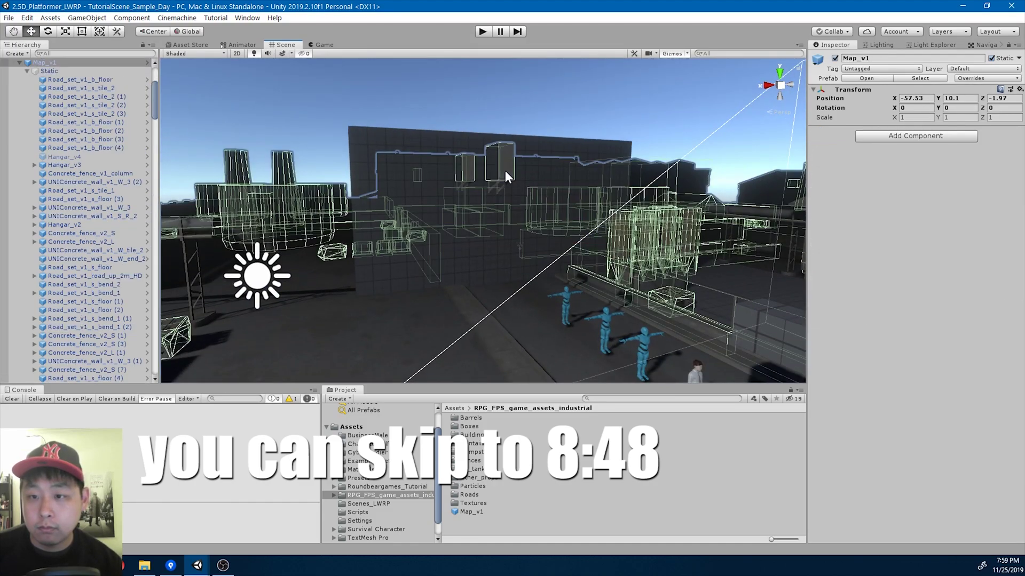
pyautogui.click(505, 170)
pyautogui.hotkey('alt', 'shift', 'a')
pyautogui.click(466, 174)
pyautogui.click(469, 176)
pyautogui.hotkey('alt', 'shift', 'a')
# - Deactivate the remaining obstructing Map_v1 buildings, including Hangar_v4 (6)
pyautogui.moveTo(582, 270); pyautogui.dragTo(341, 168, button='right')
pyautogui.click(341, 168)
pyautogui.click(340, 165)
pyautogui.hotkey('alt', 'shift', 'a')
pyautogui.moveTo(483, 261); pyautogui.dragTo(575, 203, button='right')
pyautogui.click(404, 200)
pyautogui.click(404, 199)
pyautogui.click(576, 203)
pyautogui.click(587, 209)
pyautogui.hotkey('alt', 'shift', 'a')
pyautogui.moveTo(559, 257); pyautogui.dragTo(728, 347, button='right')
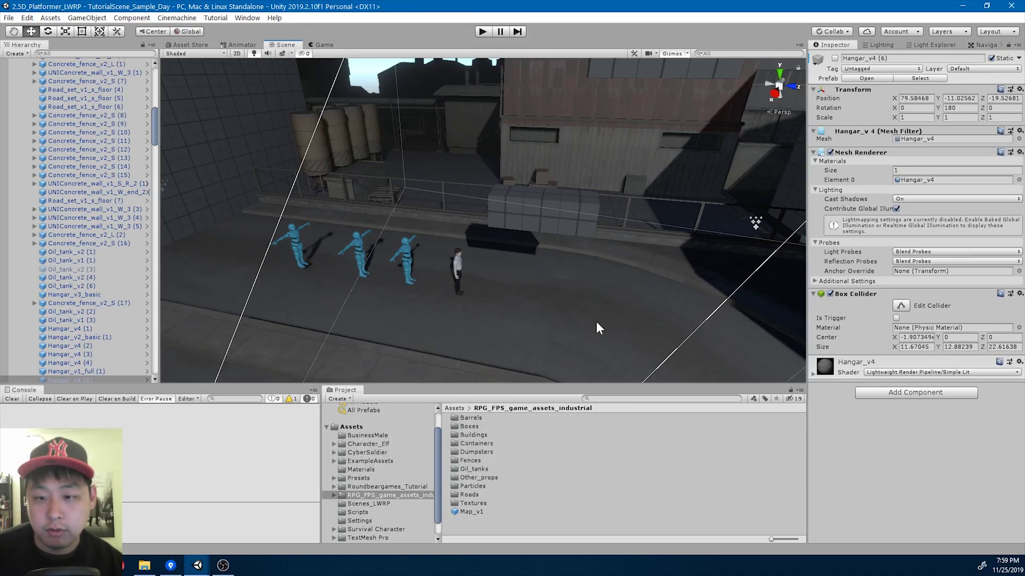
# - Delete the three yBot - Blue Variant characters from the scene
pyautogui.click(296, 244)
pyautogui.click(94, 364)
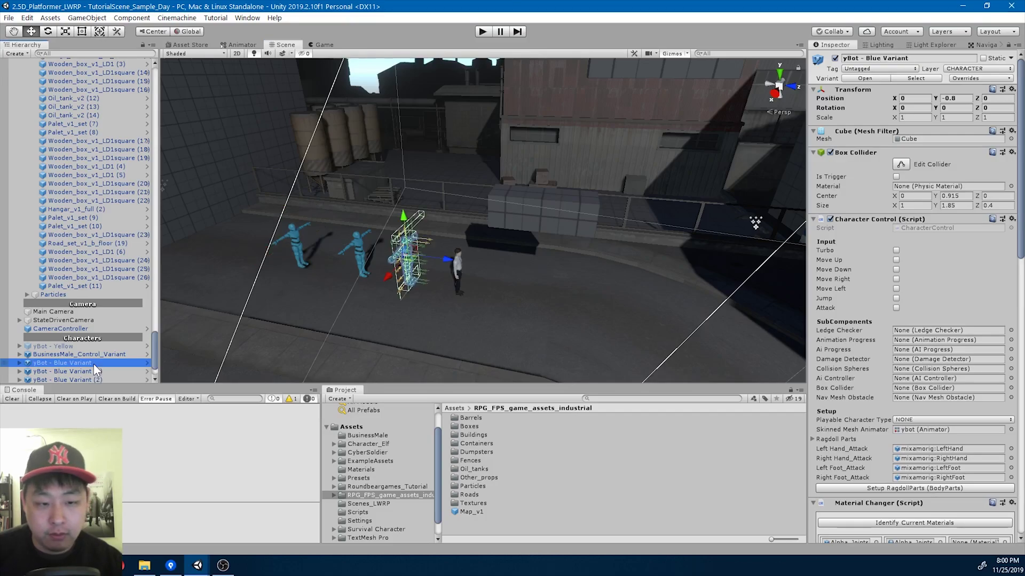
pyautogui.press('Delete')
pyautogui.click(92, 362)
pyautogui.press('Delete')
pyautogui.click(94, 364)
pyautogui.press('Delete')
# - Collapse the children of Map_v1 in the hierarchy and select the whole object
pyautogui.moveTo(154, 347); pyautogui.dragTo(44, 91)
pyautogui.click(18, 212)
pyautogui.click(19, 208)
pyautogui.doubleClick(50, 207)
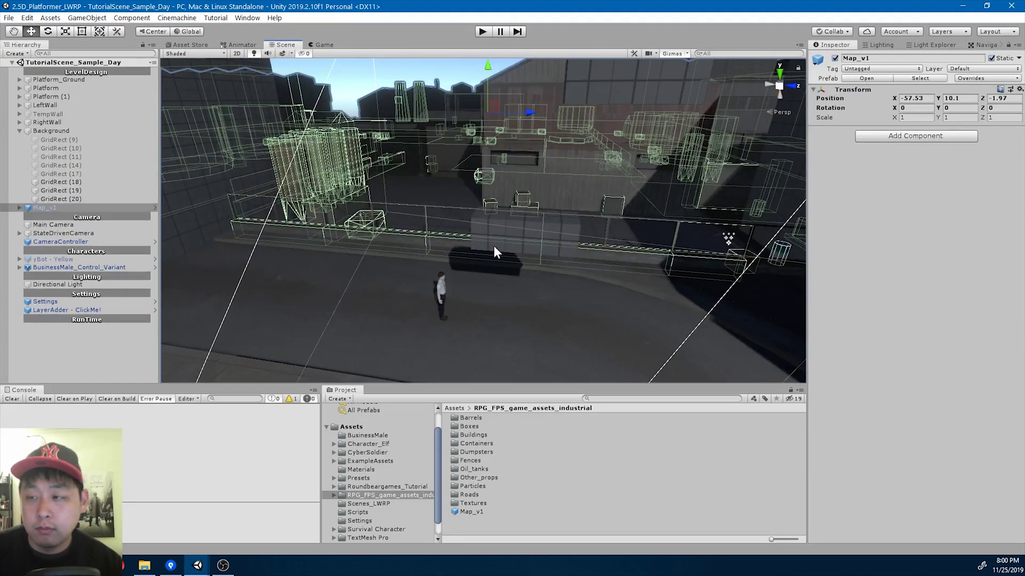
# - Disable the static flags for Map_v1 and all its children, and enable them again
pyautogui.click(990, 59)
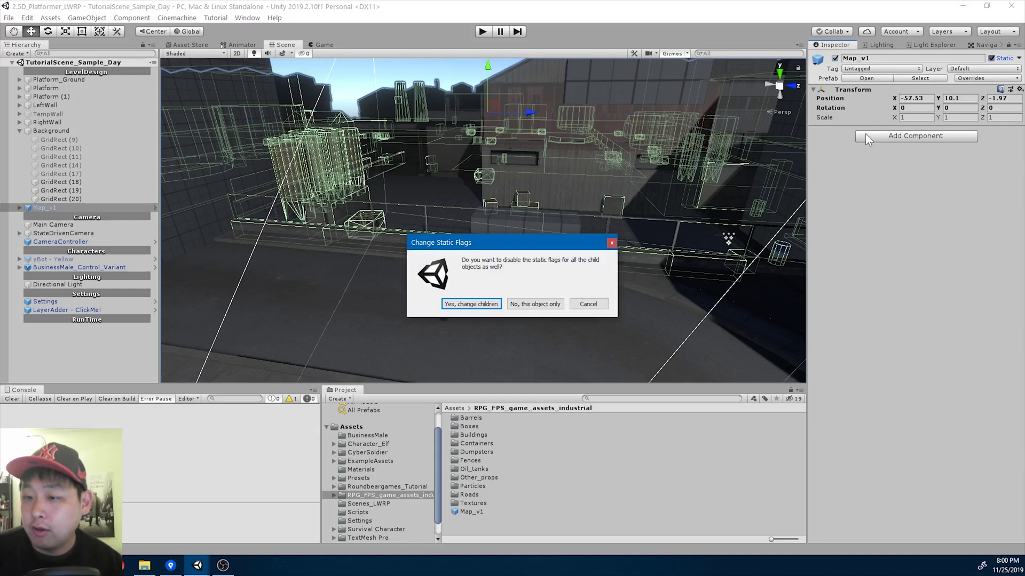
pyautogui.click(489, 302)
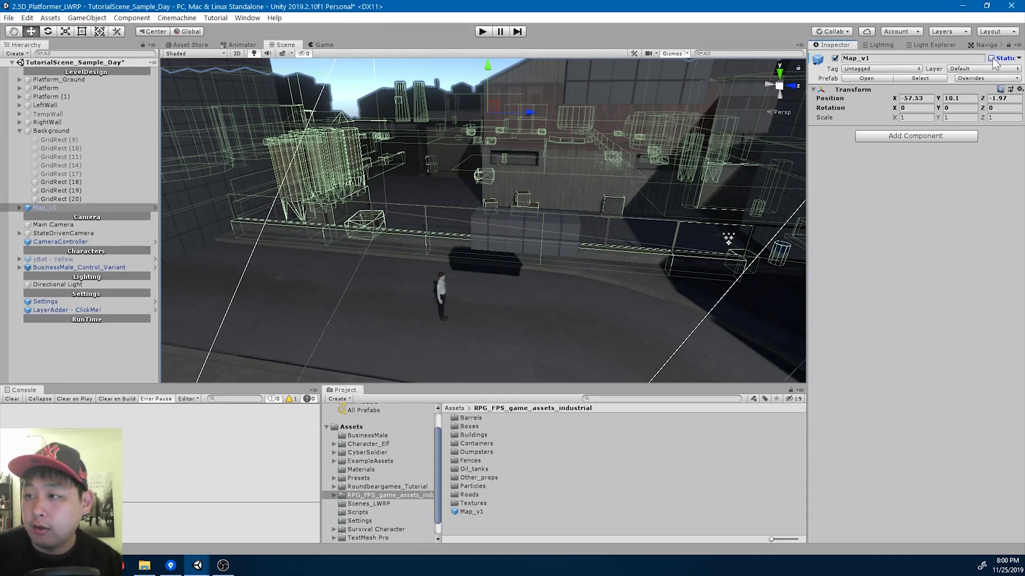
pyautogui.click(991, 58)
pyautogui.click(471, 304)
# - Remove the Navigation Static flag from Map_v1 and all its children, and check the resulting static flags
pyautogui.click(1017, 58)
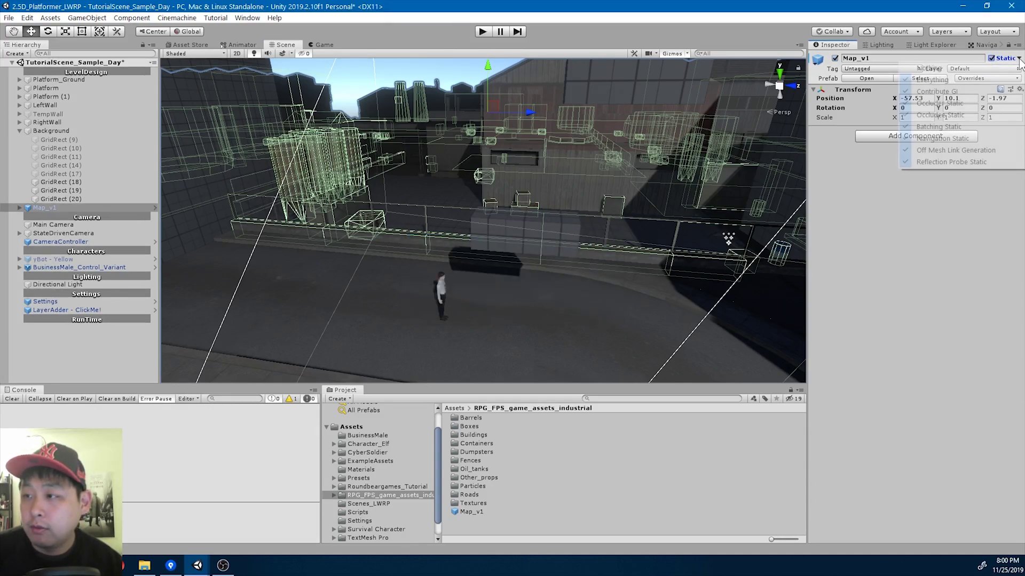
pyautogui.click(929, 140)
pyautogui.click(472, 305)
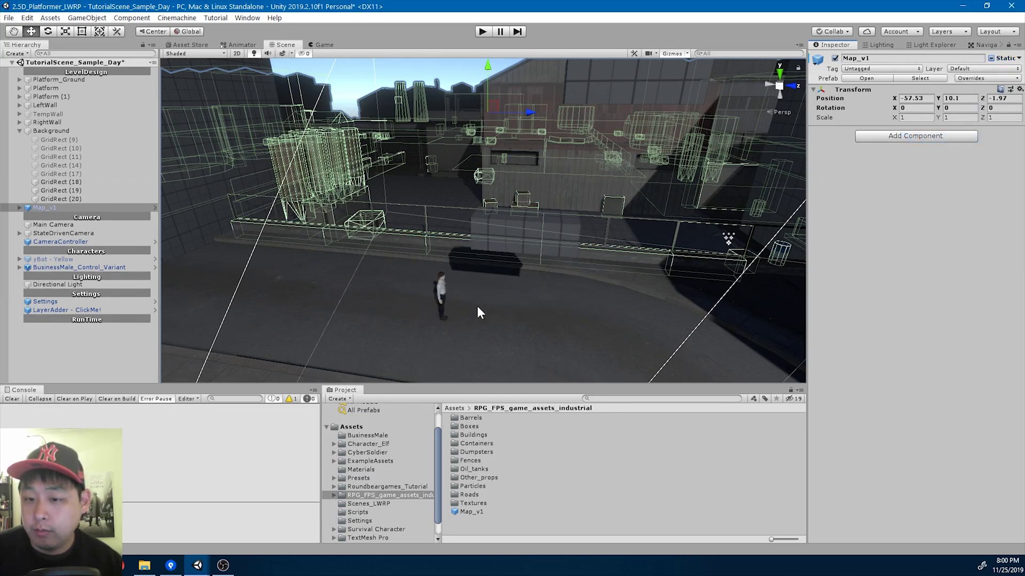
pyautogui.click(1017, 59)
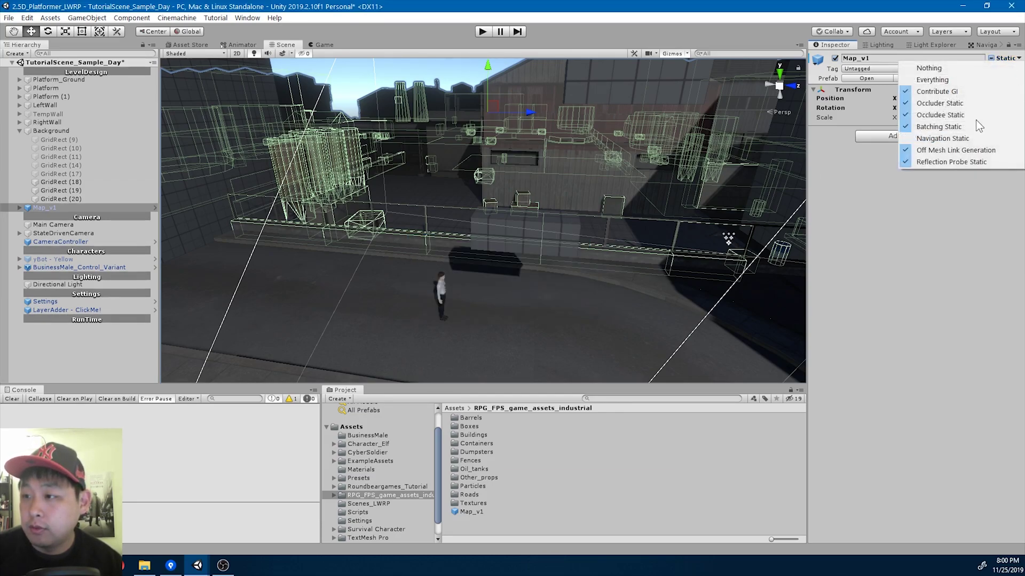
pyautogui.click(943, 139)
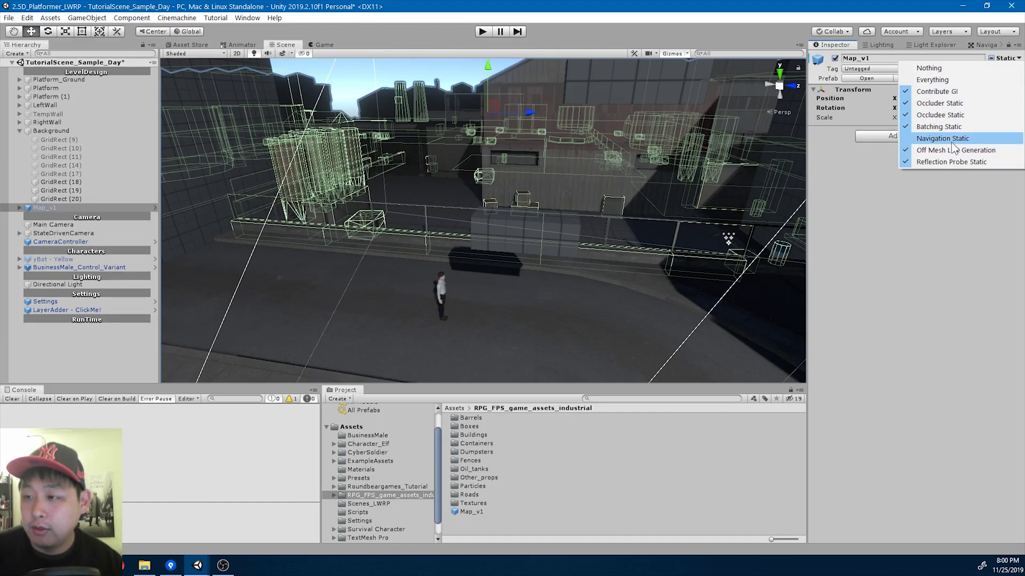
pyautogui.click(515, 260)
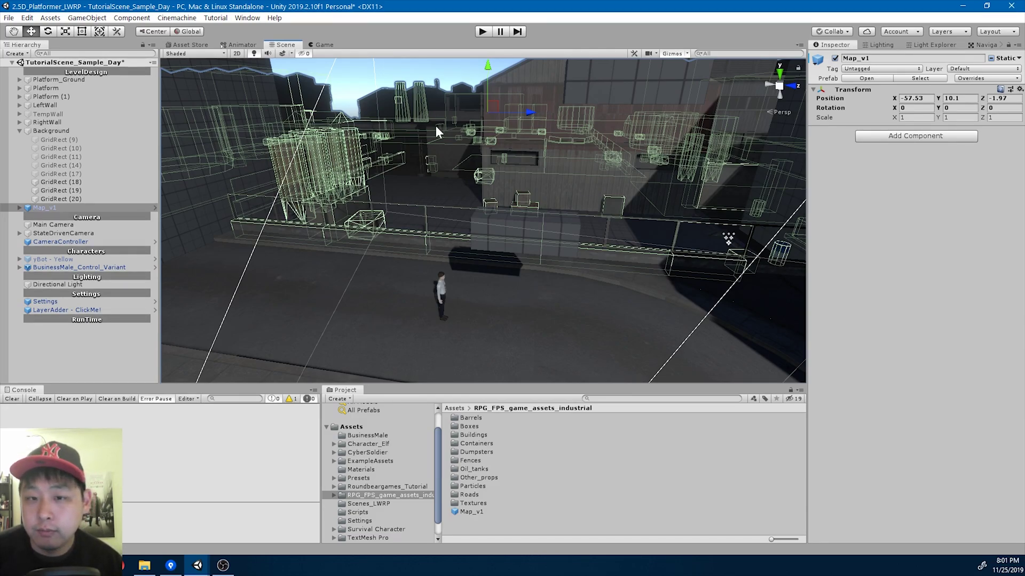
pyautogui.click(20, 208)
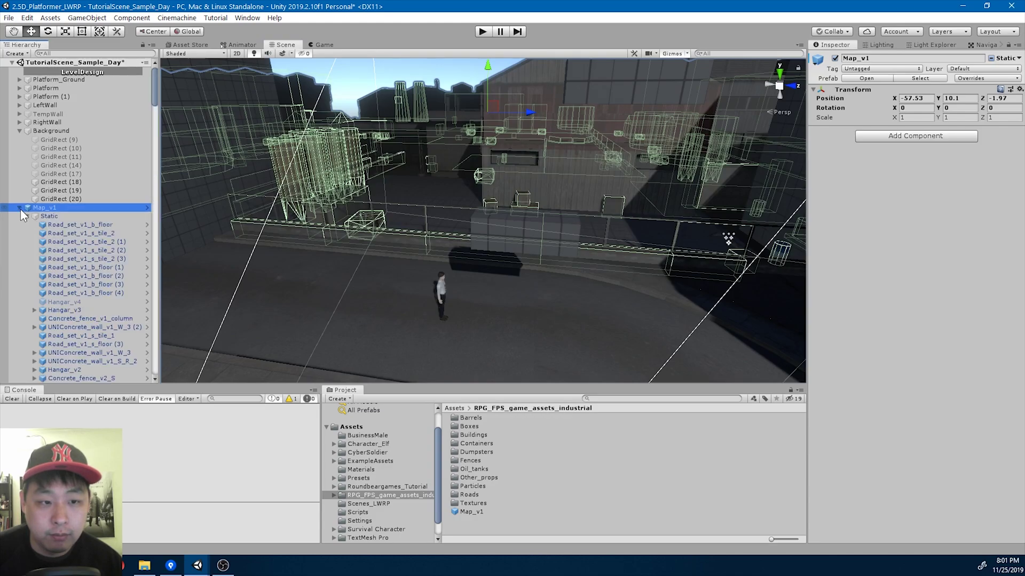
pyautogui.click(20, 208)
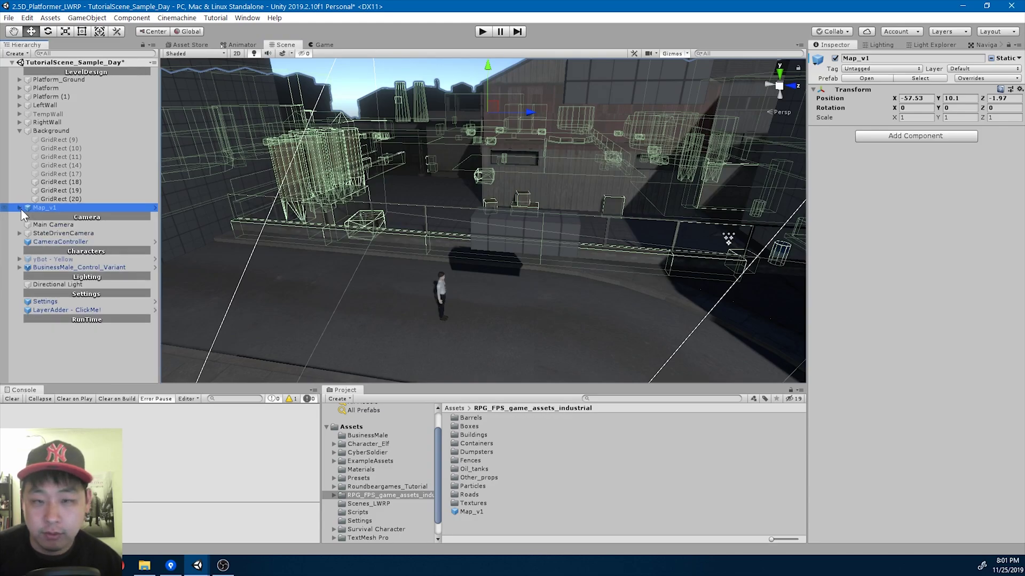
pyautogui.click(359, 428)
pyautogui.rightClick(360, 425)
pyautogui.click(425, 189)
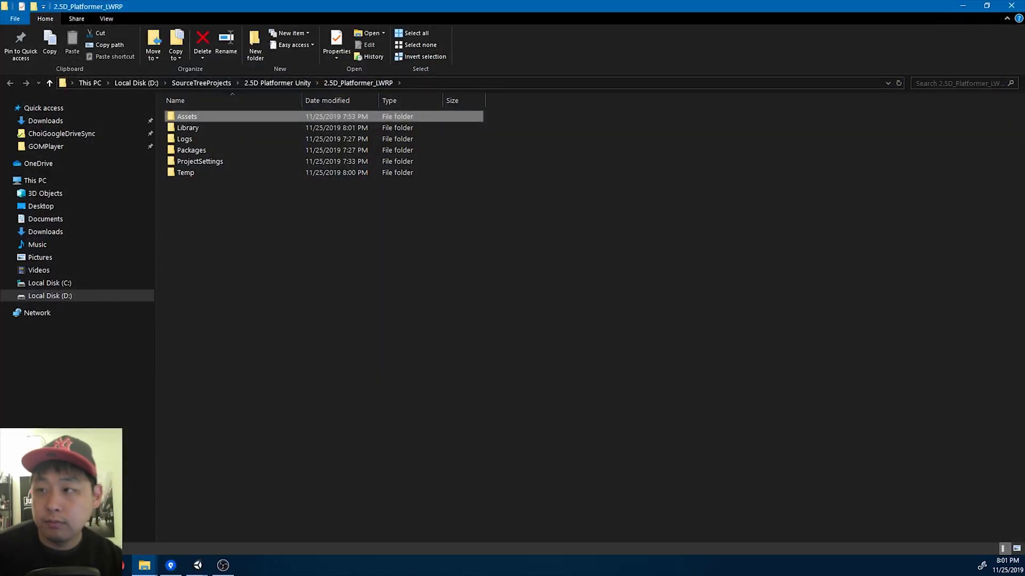
pyautogui.hotkey('alt', 'Tab')
# - Create a folder named ColliderRemover in the project's Assets folder
pyautogui.rightClick(351, 427)
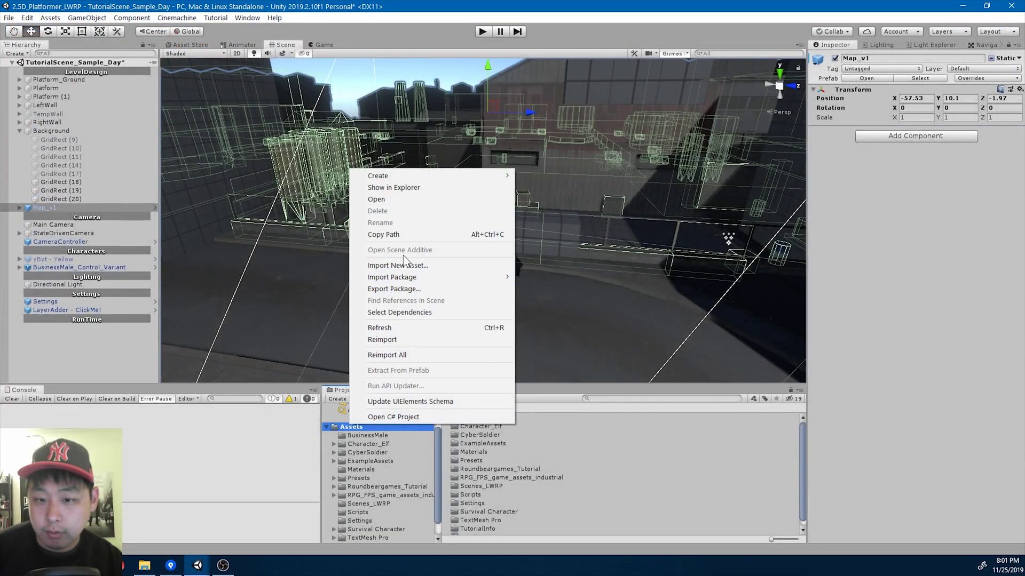
pyautogui.moveTo(421, 177)
pyautogui.click(568, 89)
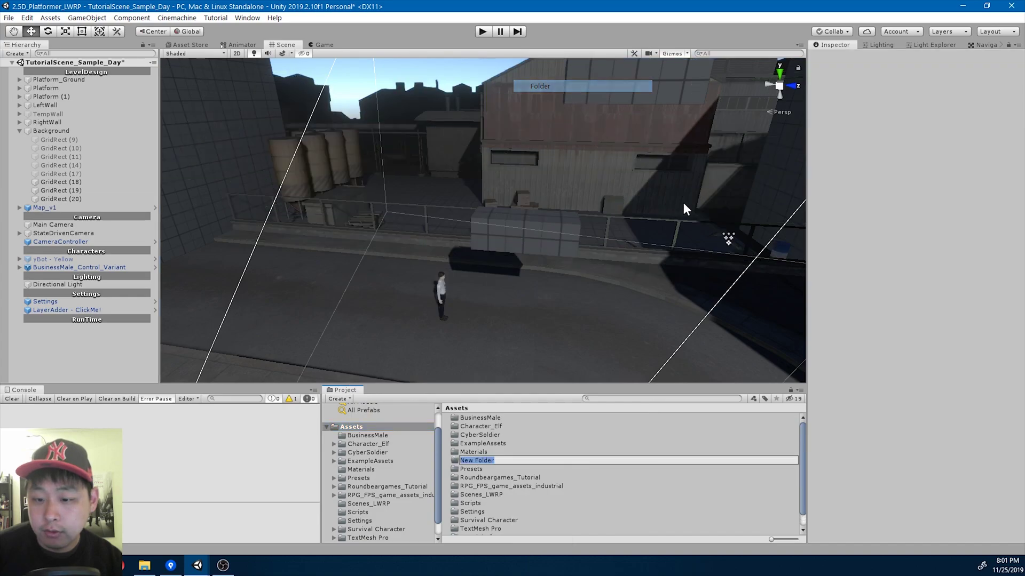
pyautogui.write('Co')
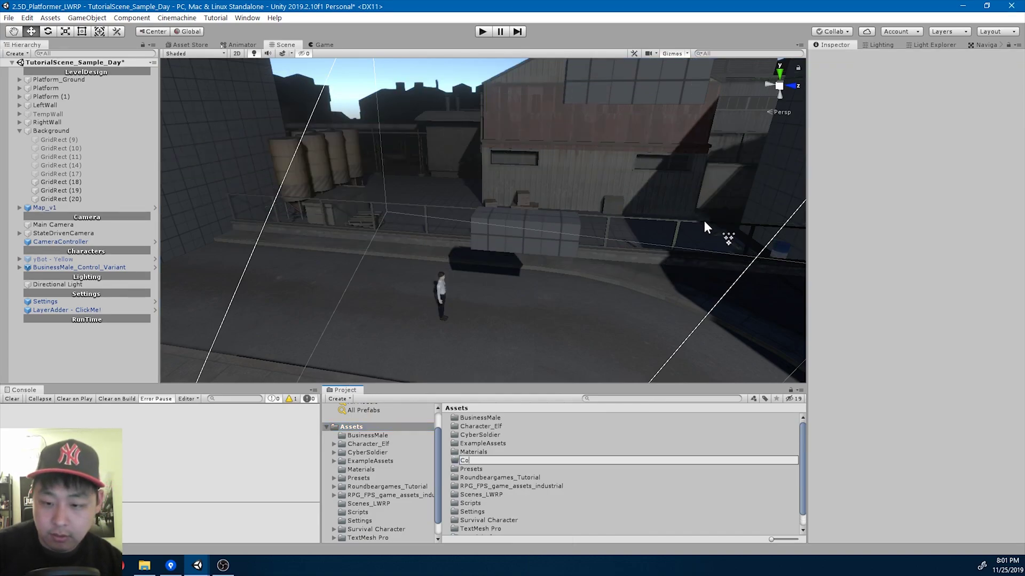
pyautogui.write('lliderRemover')
pyautogui.press('Return')
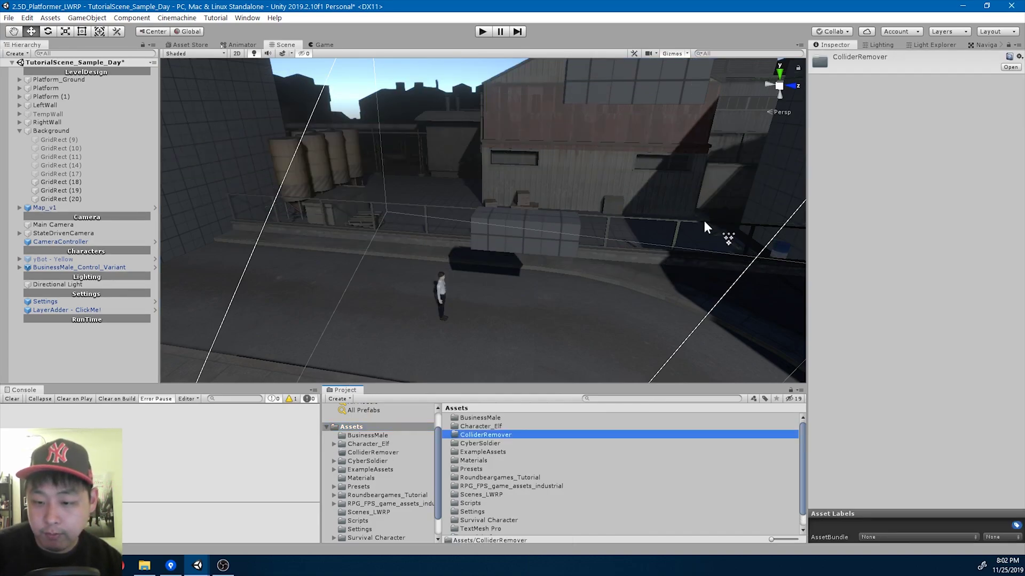
# - Create a C# script named ColliderRemover inside the ColliderRemover folder and open it in the code editor
pyautogui.press('Return')
pyautogui.rightClick(482, 433)
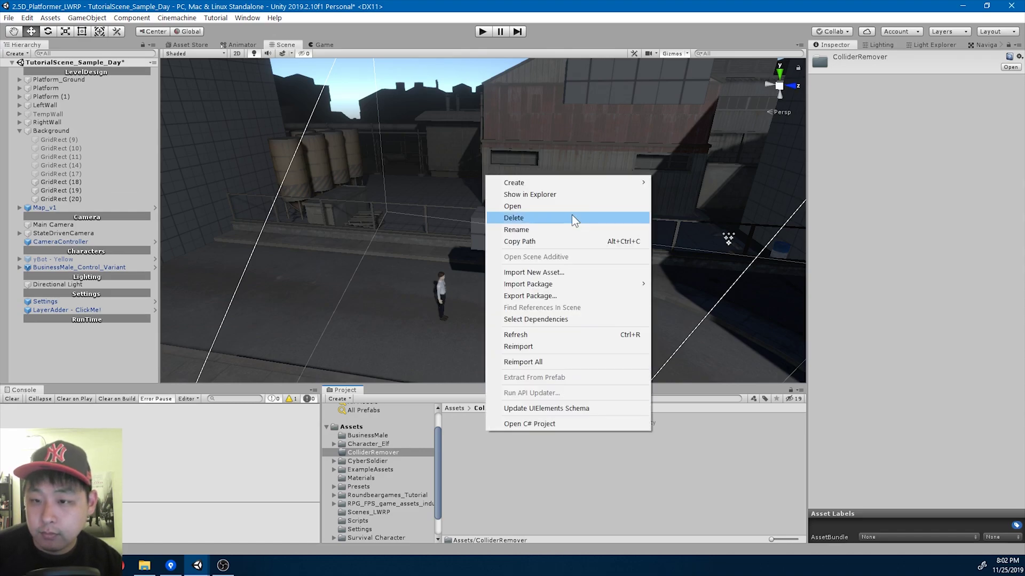
pyautogui.moveTo(585, 182)
pyautogui.click(704, 100)
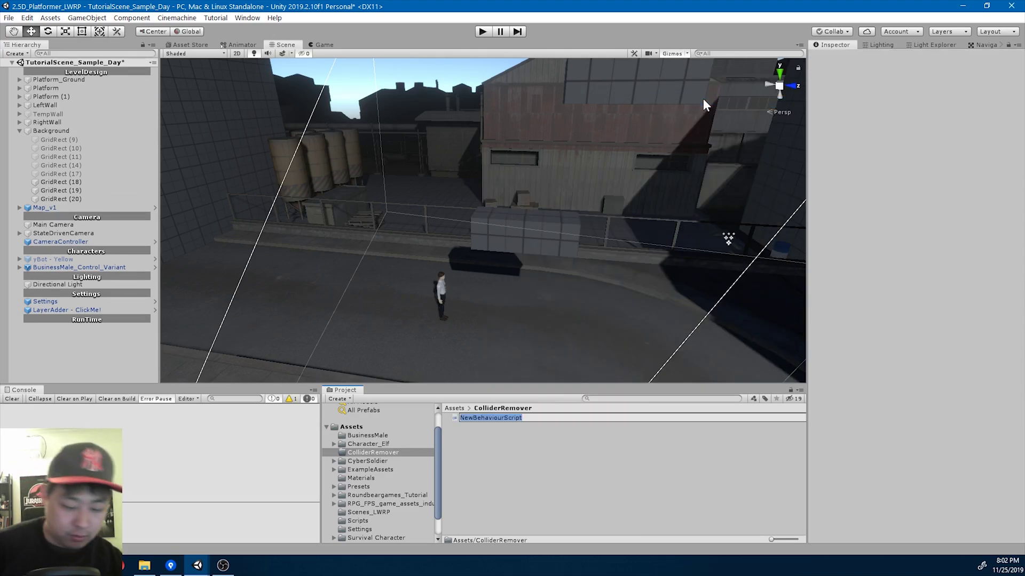
pyautogui.write('Co')
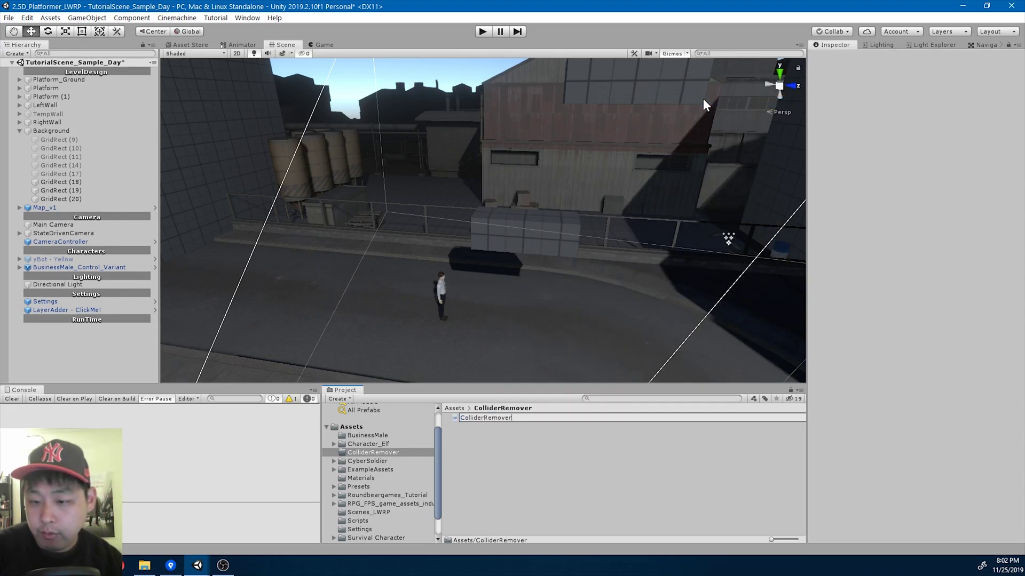
pyautogui.write('lliderRemover')
pyautogui.press('Return')
pyautogui.press('Return')
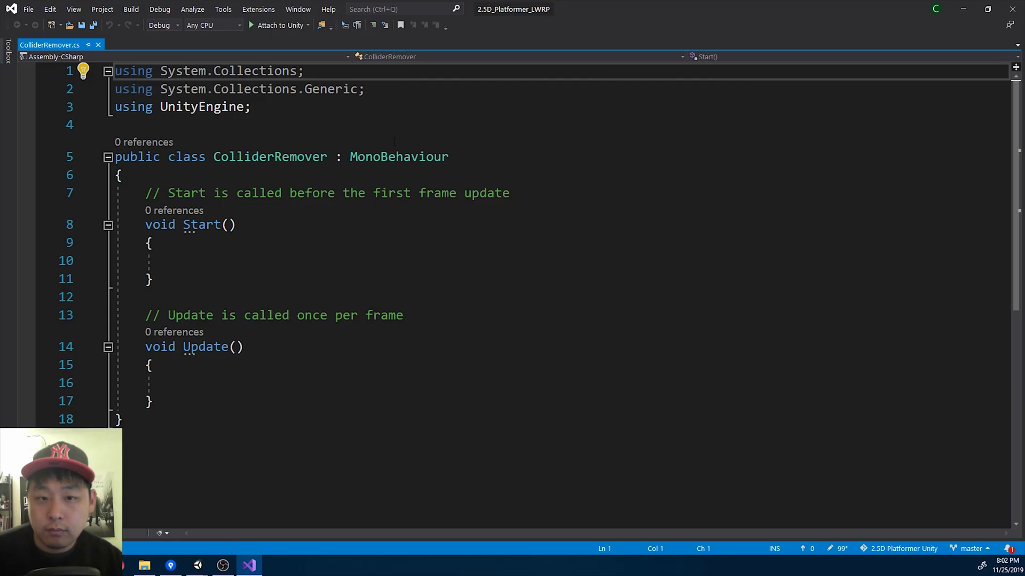
# - Declare an empty Roundbeargames namespace between the using directives and the ColliderRemover class
pyautogui.click(389, 131)
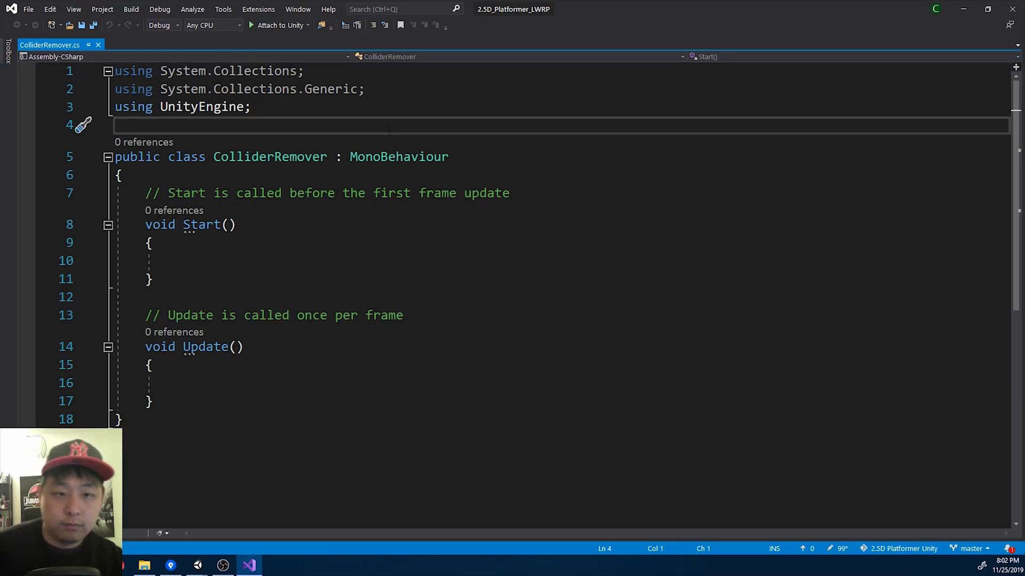
pyautogui.press('Return')
pyautogui.press('Return')
pyautogui.press('Up')
pyautogui.write('namespace Roundbeargames')
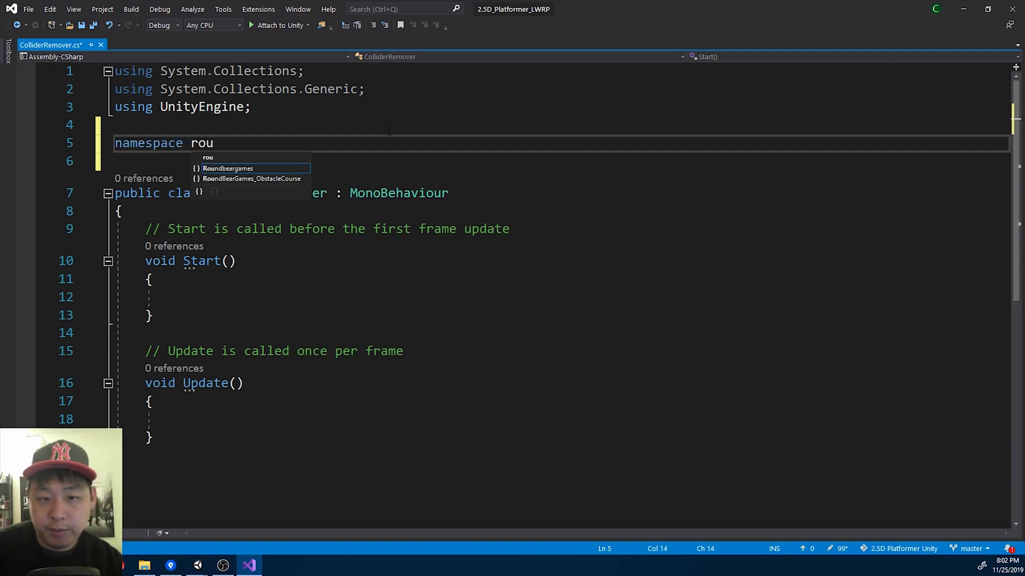
pyautogui.press('Return')
pyautogui.write('{')
pyautogui.press('Return')
# - Move the whole ColliderRemover class inside the braces of the Roundbeargames namespace
pyautogui.scroll(-1, 390, 131)
pyautogui.moveTo(140, 456); pyautogui.dragTo(114, 192)
pyautogui.hotkey('ctrl', 'x')
pyautogui.click(181, 147)
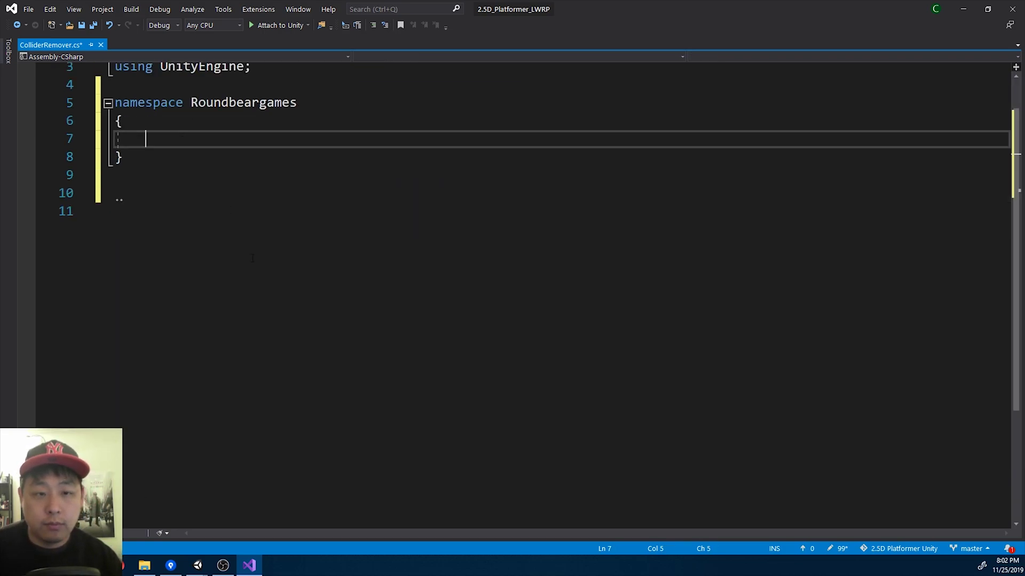
pyautogui.hotkey('ctrl', 'v')
pyautogui.press('Down')
# - Delete the template Start and Update methods with their comments from the ColliderRemover class
pyautogui.moveTo(208, 355); pyautogui.dragTo(201, 210)
pyautogui.scroll(2, 213, 356)
pyautogui.press('Delete')
pyautogui.press('Return')
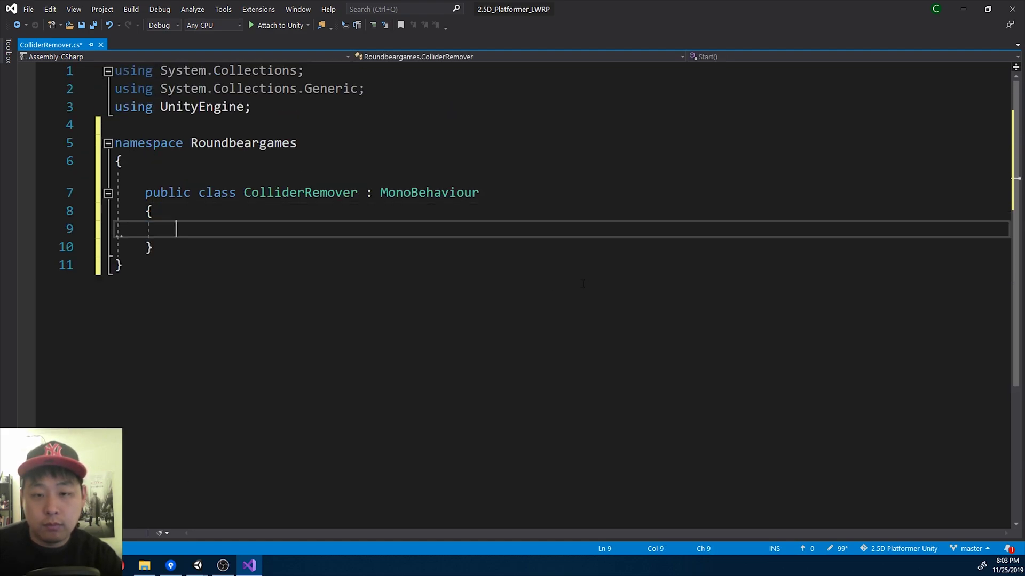
# - Declare a public void method named RemoveAllColliders() with an empty body in the ColliderRemover class
pyautogui.write('public void ')
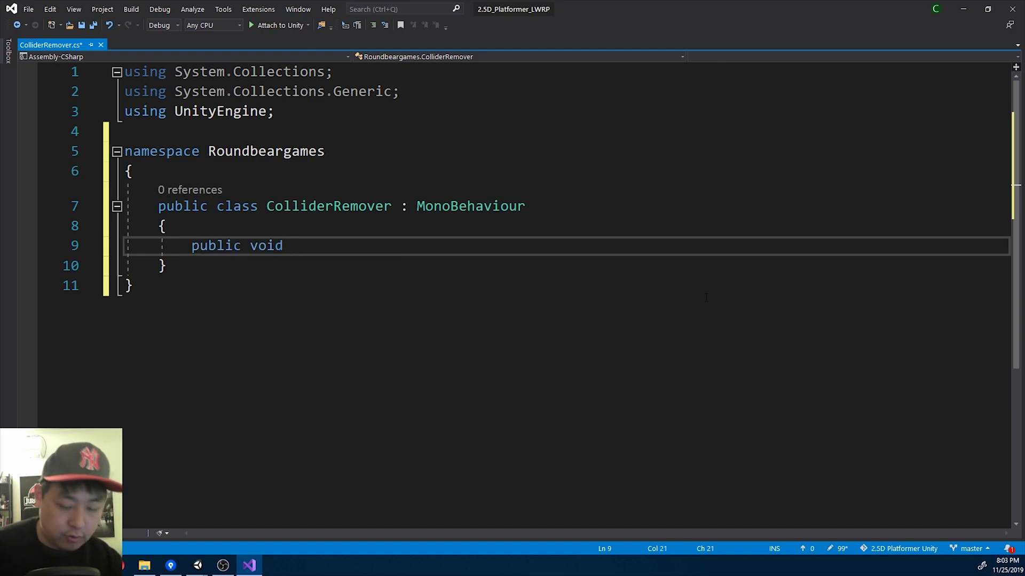
pyautogui.write('RemoveAllColi')
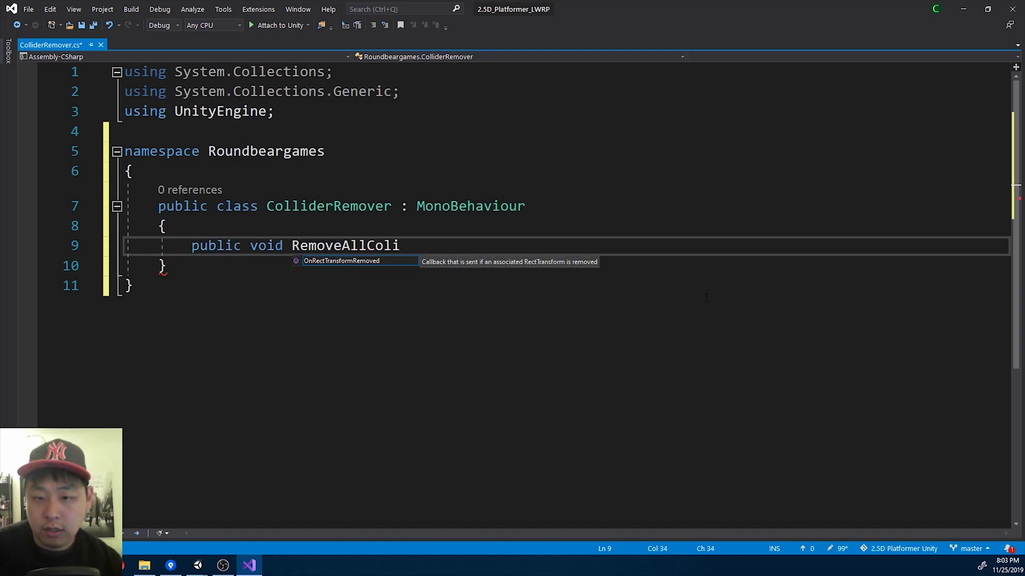
pyautogui.write('iders()')
pyautogui.press('Return')
pyautogui.write('{')
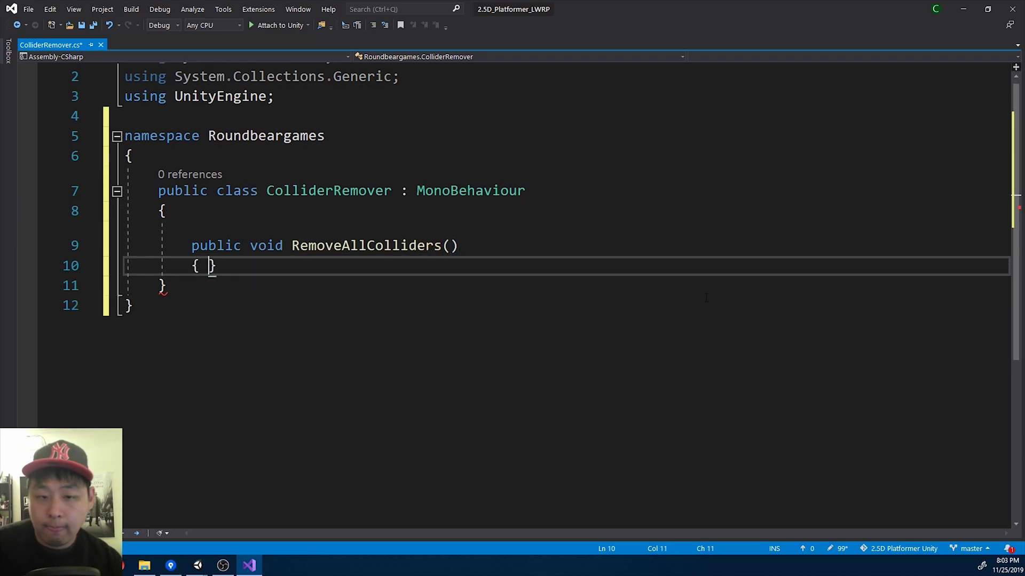
pyautogui.press('Return')
# - Collect all child colliders in RemoveAllColliders with Collider[] arr = this.gameObject.GetComponentsInChildren<Collider>();
pyautogui.write('Collider')
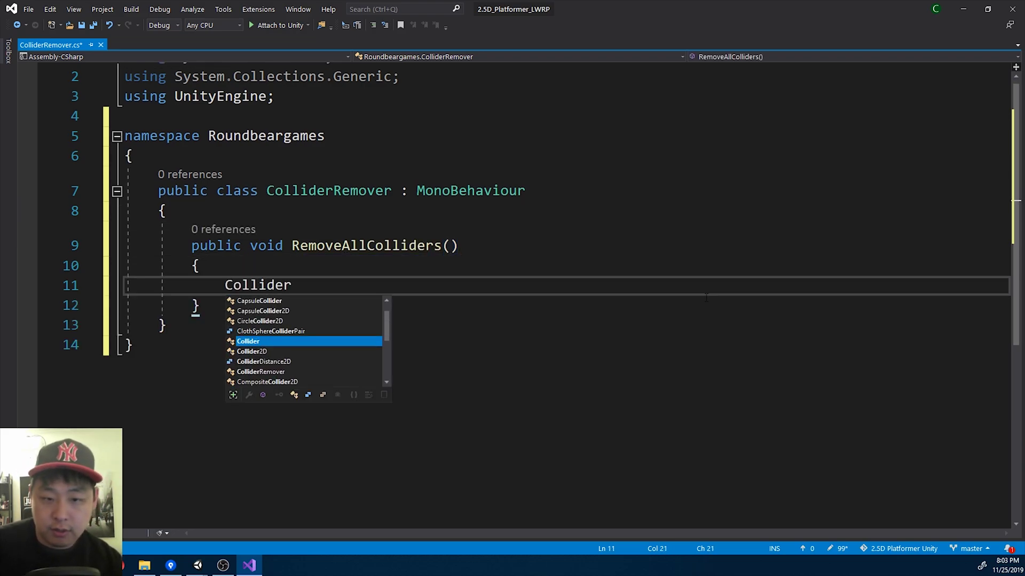
pyautogui.write('[] arr = this.gameObject.')
pyautogui.write('GetComponentsIn')
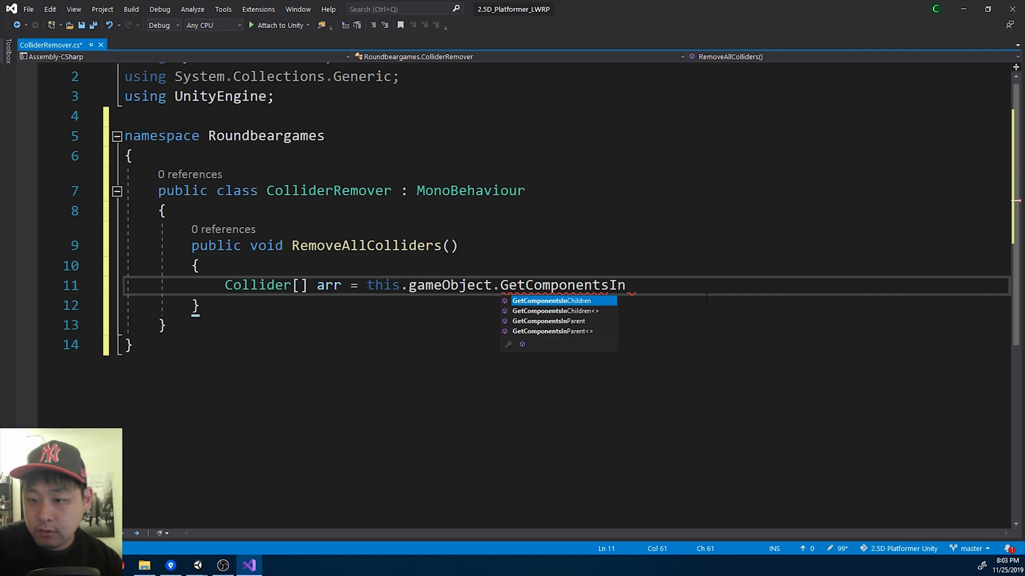
pyautogui.press('Tab')
pyautogui.write('<')
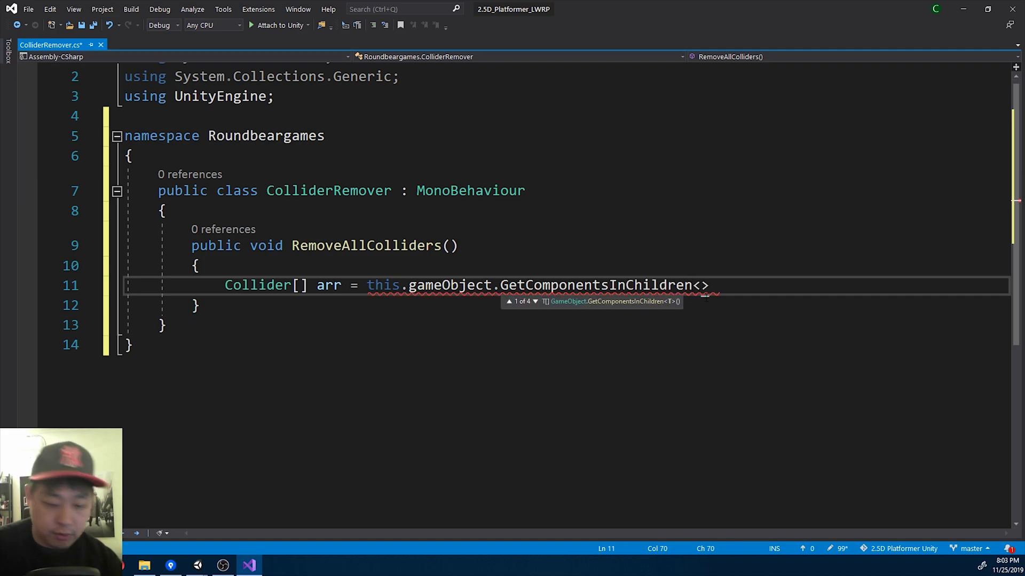
pyautogui.write('Collider')
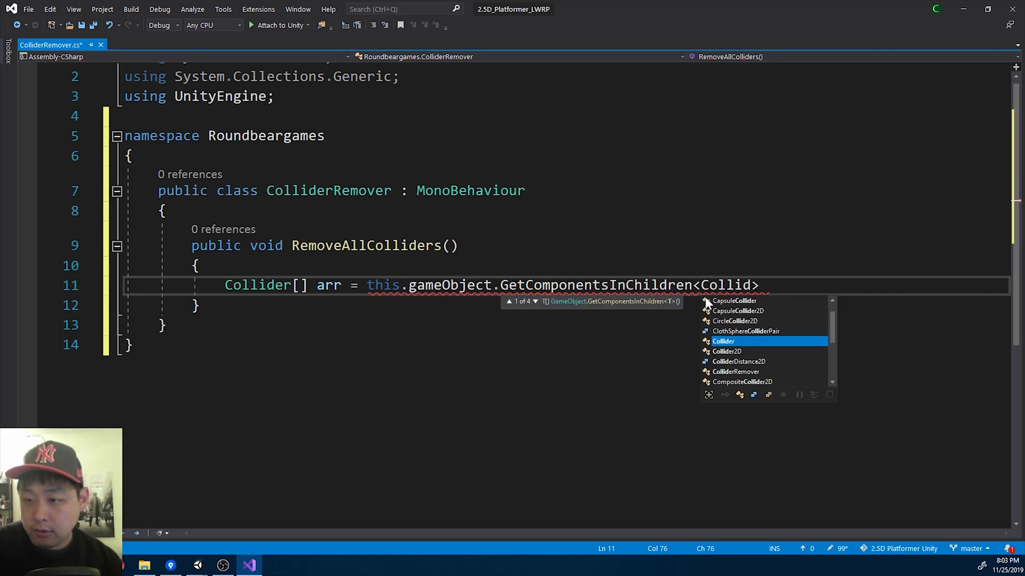
pyautogui.press('Tab')
pyautogui.write('>();')
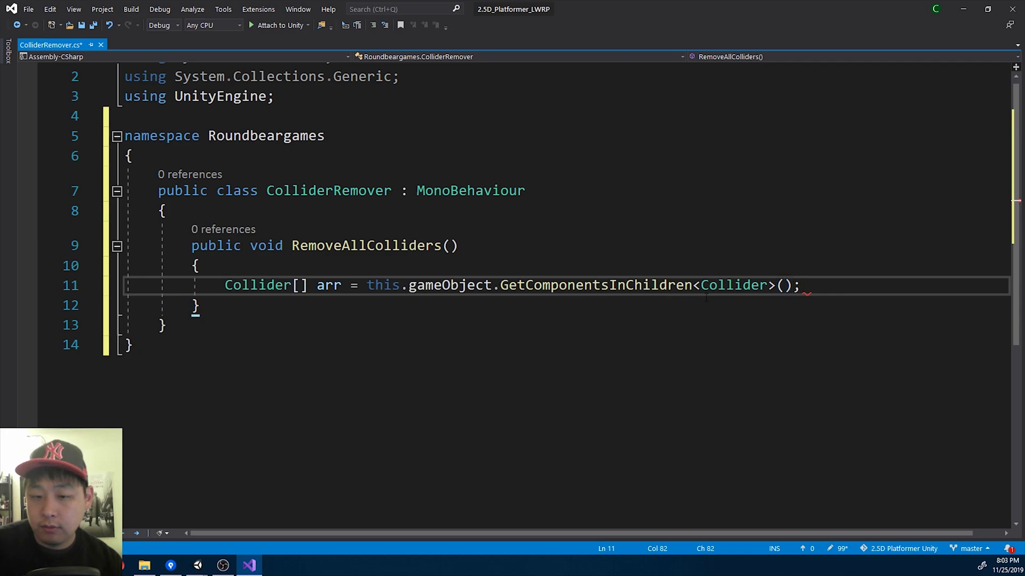
# - Add a foreach (Collider c in arr) loop below the array declaration
pyautogui.press('Return')
pyautogui.press('Return')
pyautogui.write('foreach (')
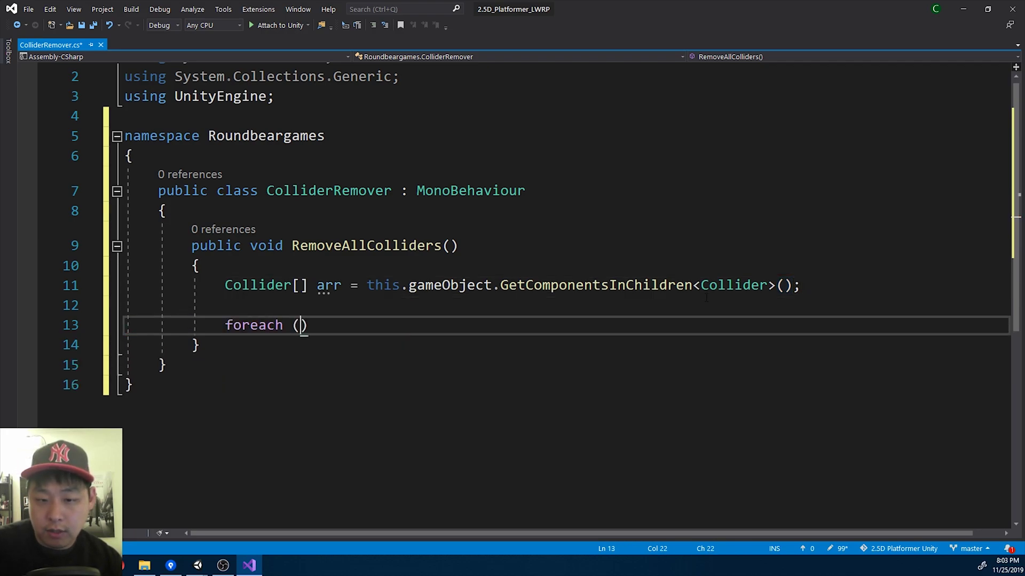
pyautogui.write('Colli')
pyautogui.press('Tab')
pyautogui.write('c in arr)')
pyautogui.press('Return')
pyautogui.write('{')
pyautogui.press('Return')
# - Call DestroyImmediate(c); inside the foreach loop and save the ColliderRemover script
pyautogui.write('DestroyI')
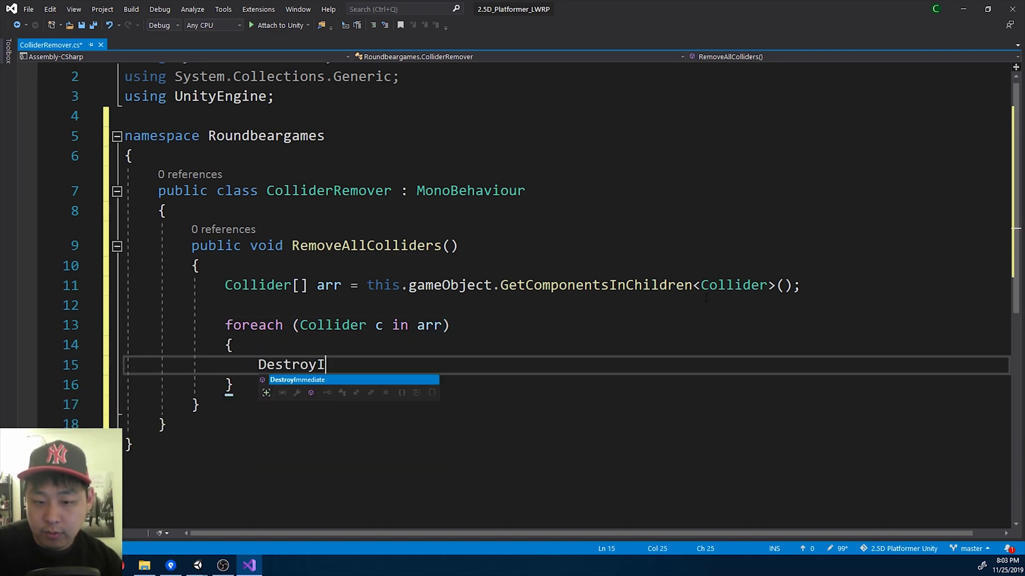
pyautogui.press('Tab')
pyautogui.write('(c)')
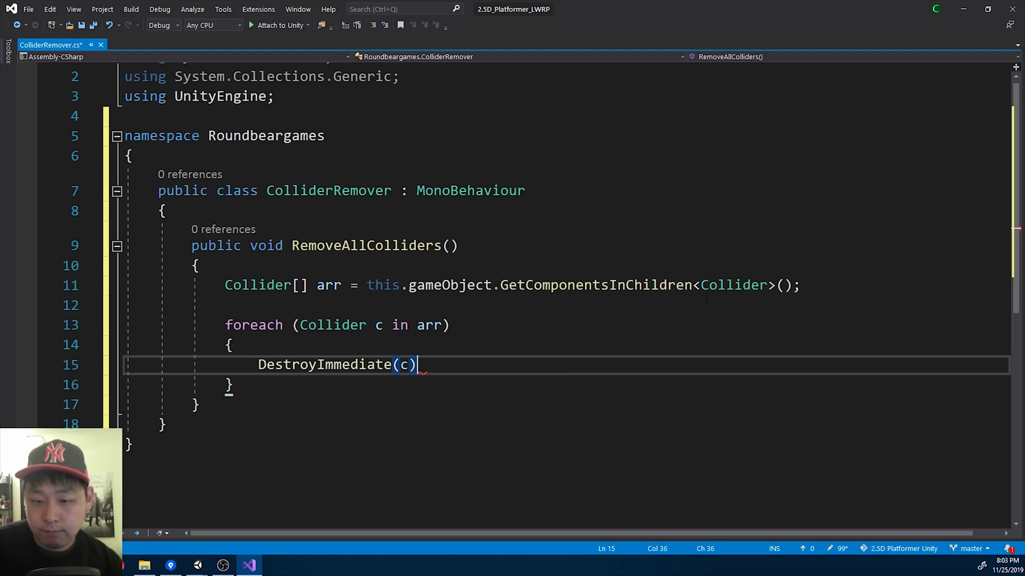
pyautogui.hotkey('ctrl', 's')
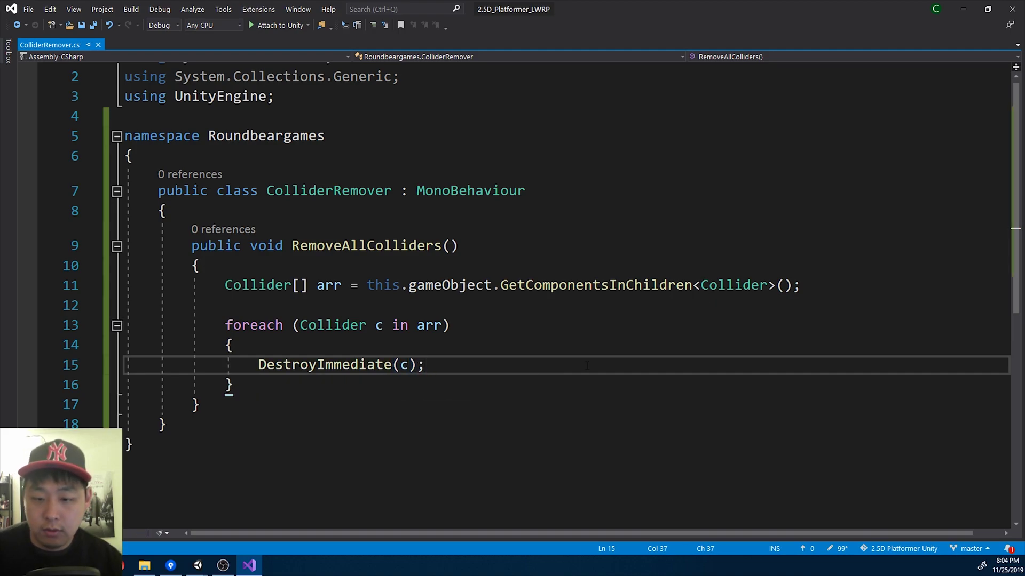
# - Switch to the 2.5D_Platformer_LWRP project in Unity, collapse Background, and add the Collider Remover script component to Map_v1
pyautogui.click(197, 565)
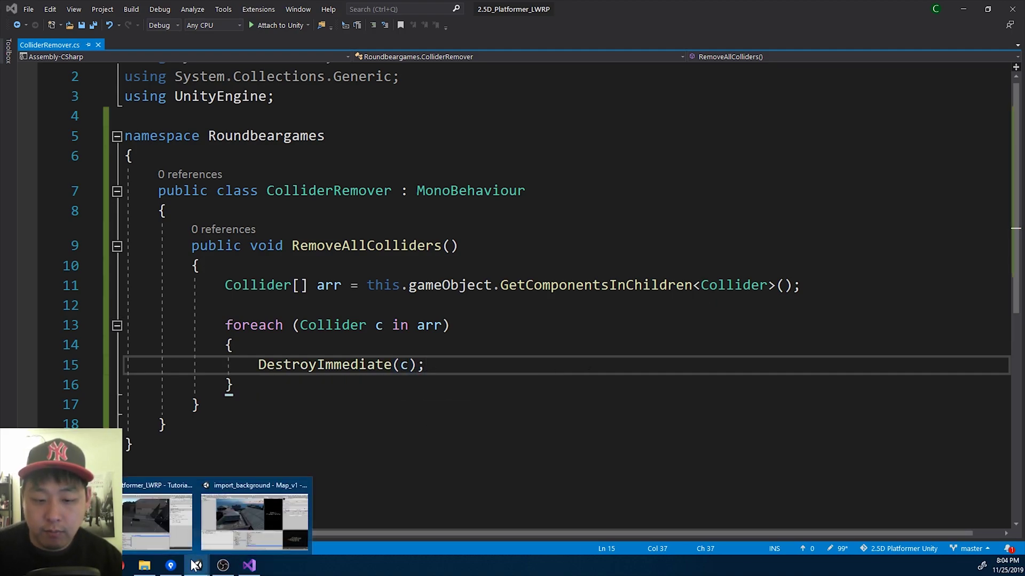
pyautogui.click(162, 511)
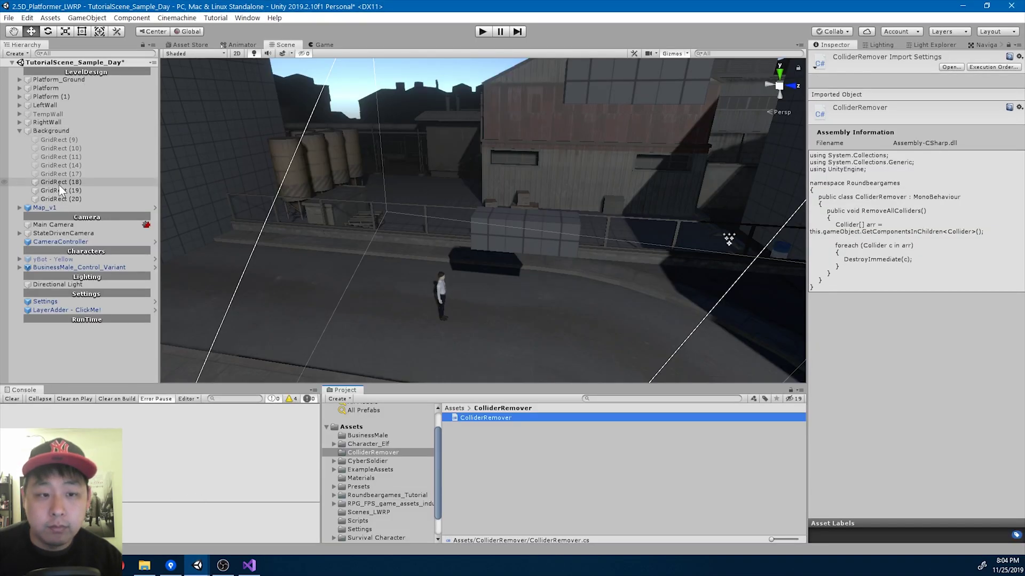
pyautogui.click(19, 130)
pyautogui.click(46, 139)
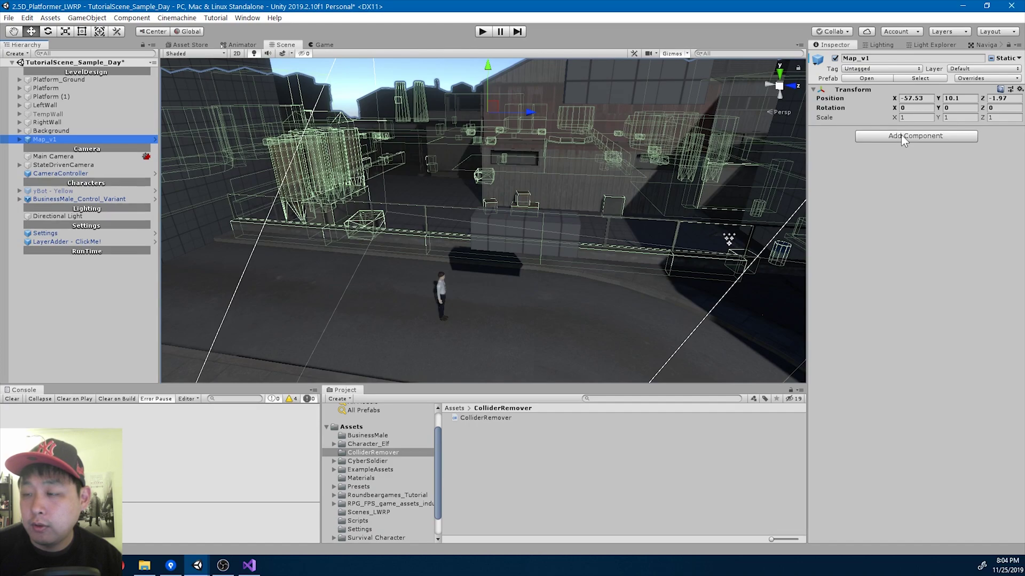
pyautogui.click(893, 137)
pyautogui.write('collider')
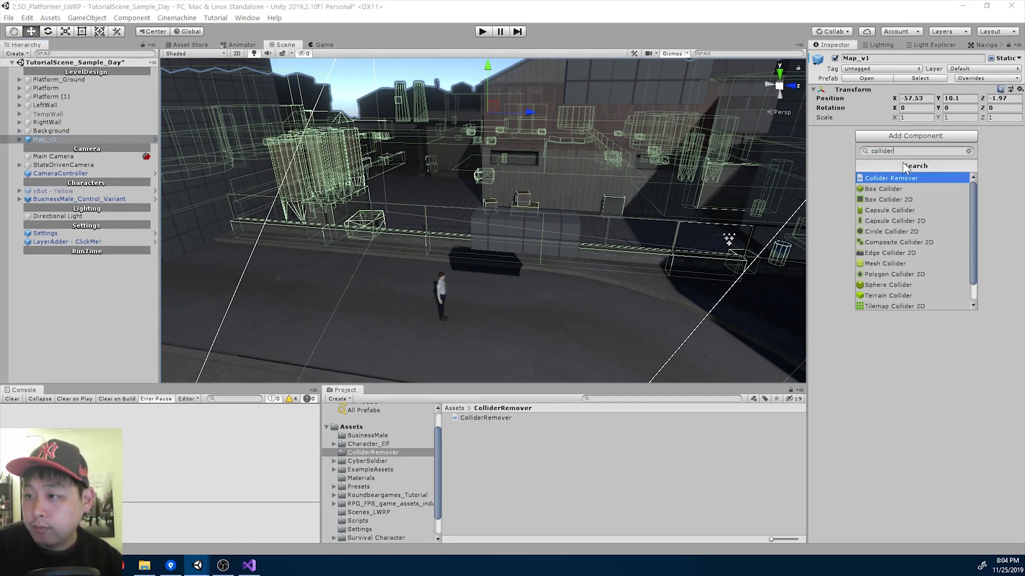
pyautogui.press('Return')
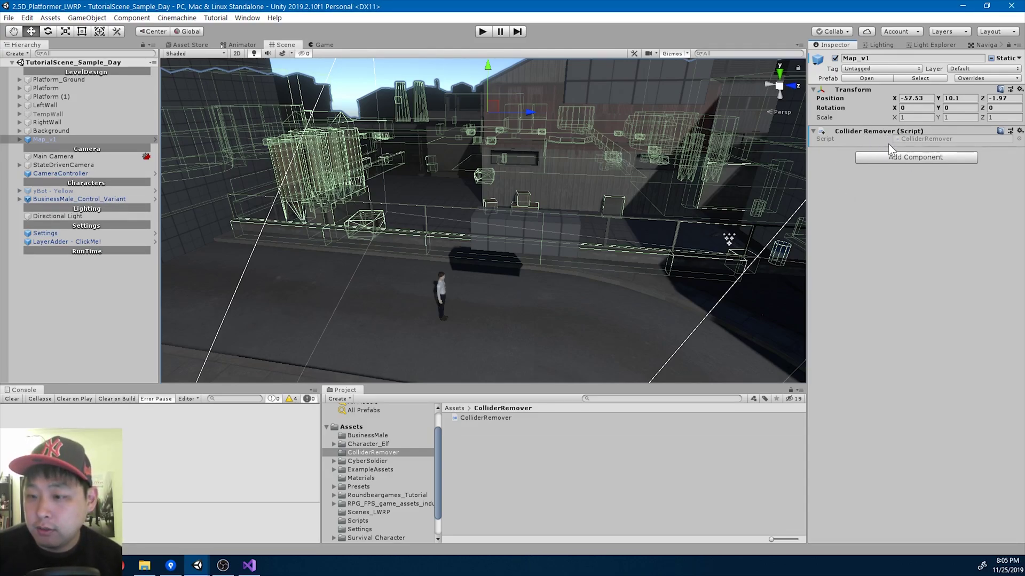
# - Create a subfolder named Editor inside the ColliderRemover folder and open it
pyautogui.rightClick(523, 458)
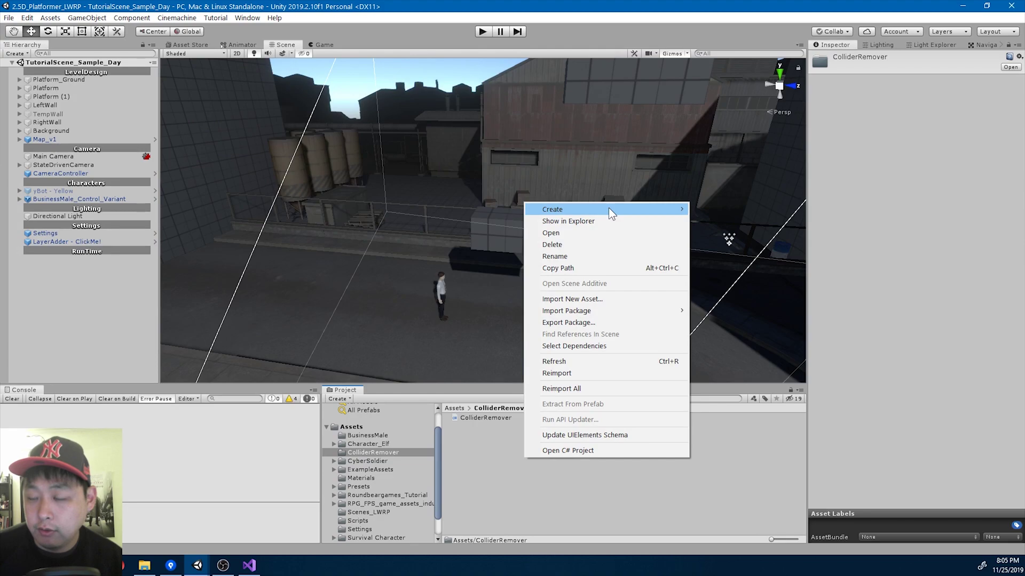
pyautogui.moveTo(609, 207)
pyautogui.click(749, 88)
pyautogui.write('Editor')
pyautogui.press('Return')
pyautogui.press('Return')
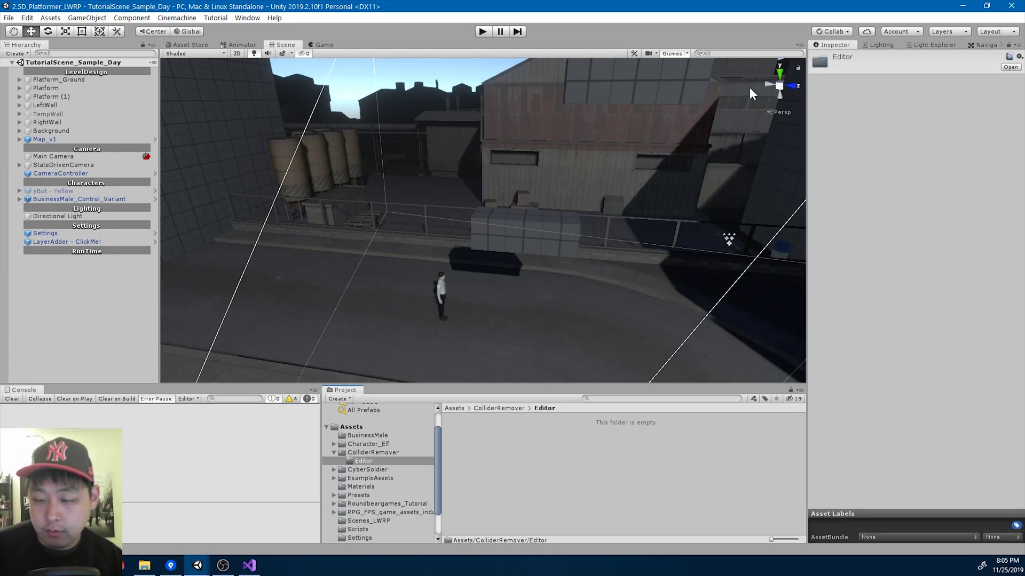
# - Create a C# script named ColliderRemoverEditor in the Editor folder and open it in the code editor
pyautogui.rightClick(524, 433)
pyautogui.moveTo(607, 185)
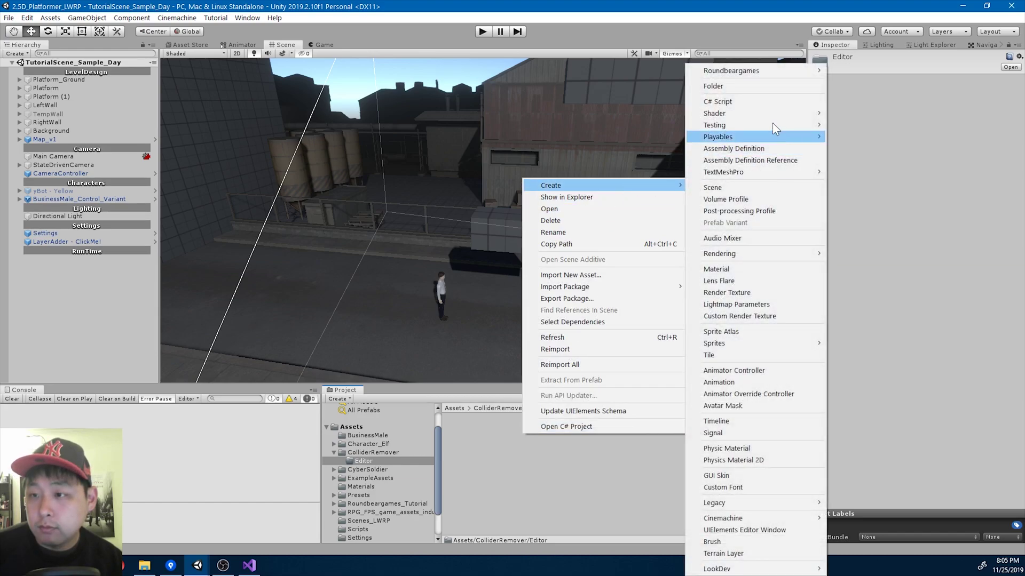
pyautogui.click(763, 101)
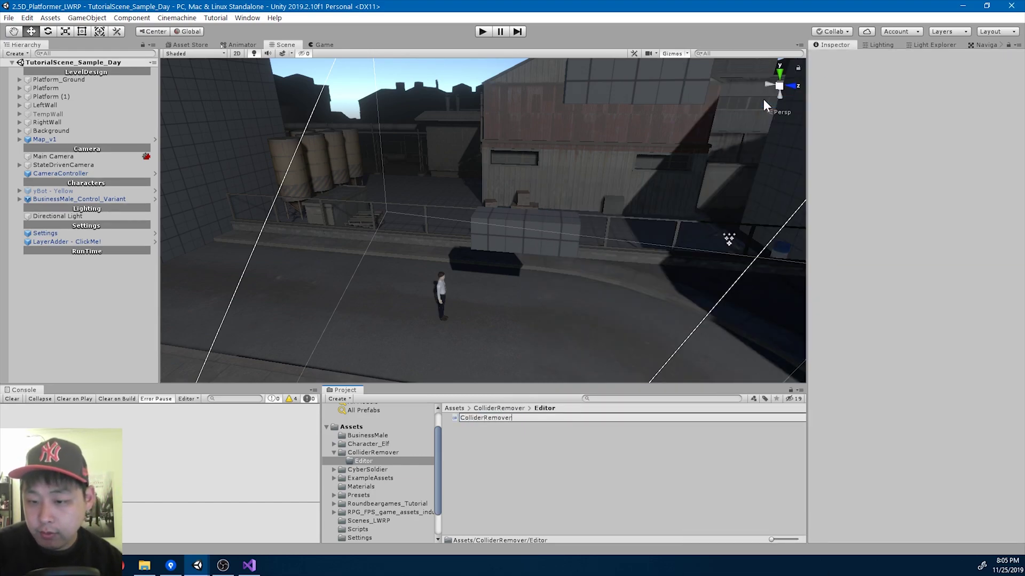
pyautogui.press('Return')
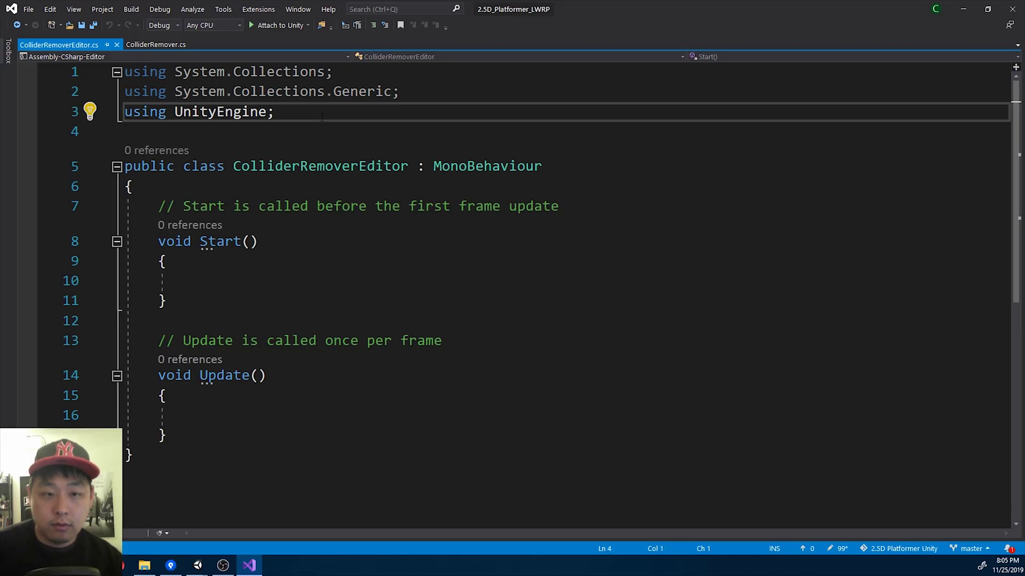
# - Declare an empty Roundbeargames namespace above the ColliderRemoverEditor class
pyautogui.press('Return')
pyautogui.press('Return')
pyautogui.write('namespace Roundbeargames')
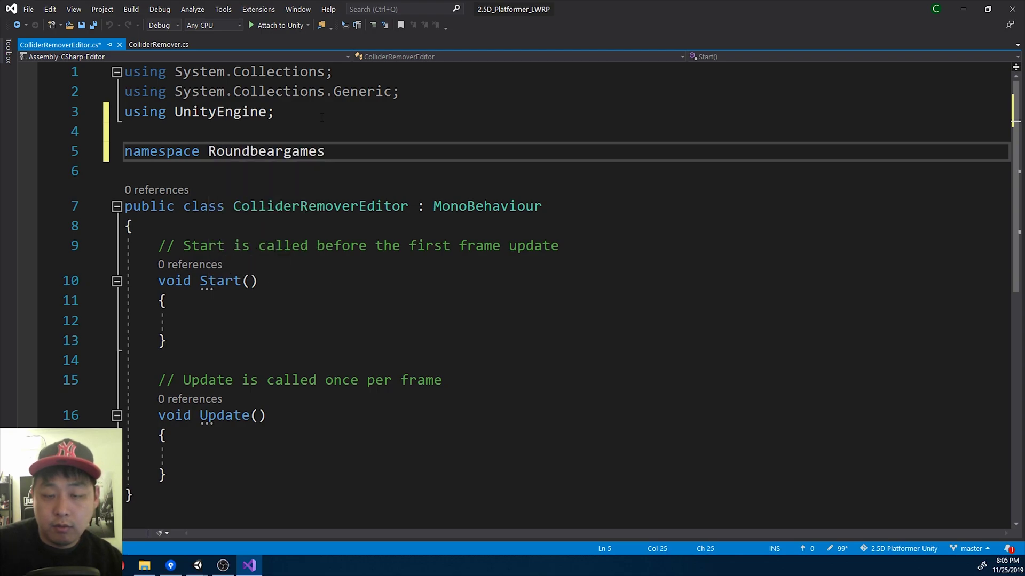
pyautogui.press('Return')
pyautogui.write('{')
pyautogui.press('Return')
# - Move the ColliderRemoverEditor class inside the Roundbeargames namespace and remove the leftover blank lines at the end of the script
pyautogui.scroll(-2, 322, 118)
pyautogui.moveTo(141, 434); pyautogui.dragTo(124, 146)
pyautogui.hotkey('ctrl', 'x')
pyautogui.press('Up')
pyautogui.press('Up')
pyautogui.press('Up')
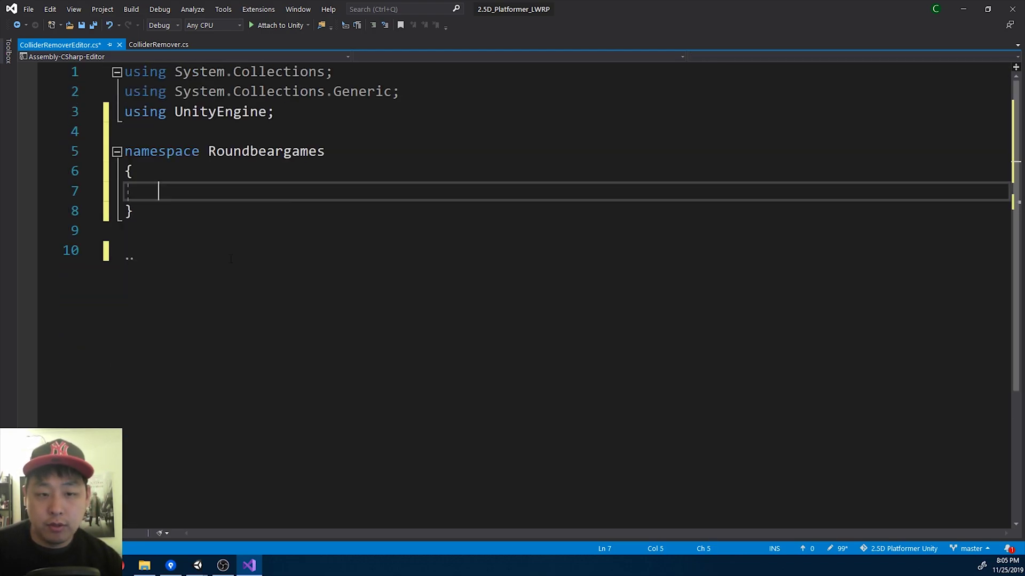
pyautogui.hotkey('ctrl', 'v')
pyautogui.scroll(-2, 205, 477)
pyautogui.moveTo(205, 477); pyautogui.dragTo(209, 375)
pyautogui.press('BackSpace')
pyautogui.moveTo(311, 350); pyautogui.dragTo(311, 331)
pyautogui.press('BackSpace')
pyautogui.scroll(3, 312, 331)
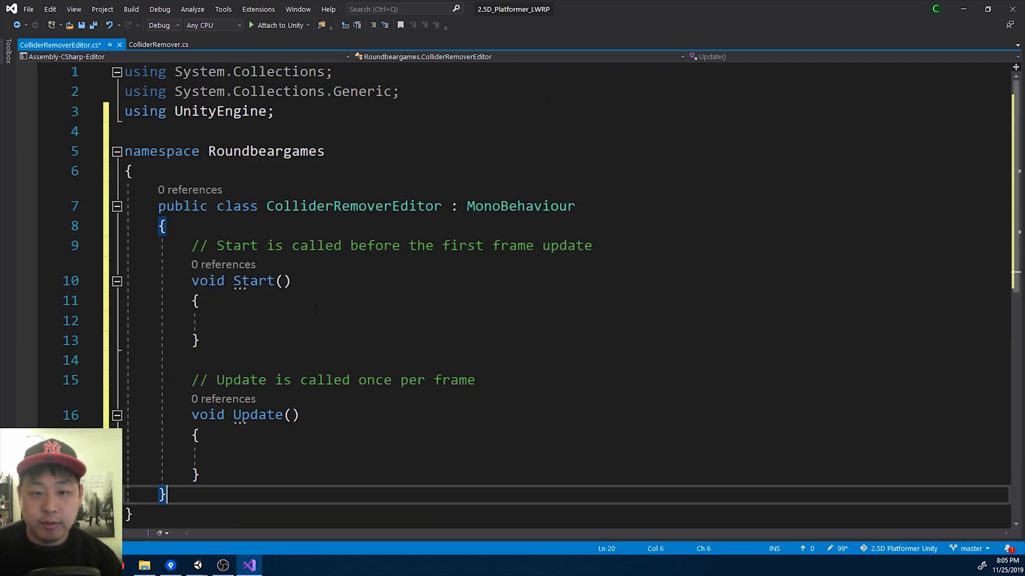
# - Add the directive using UnityEditor; below using UnityEngine; in the ColliderRemoverEditor script
pyautogui.click(308, 109)
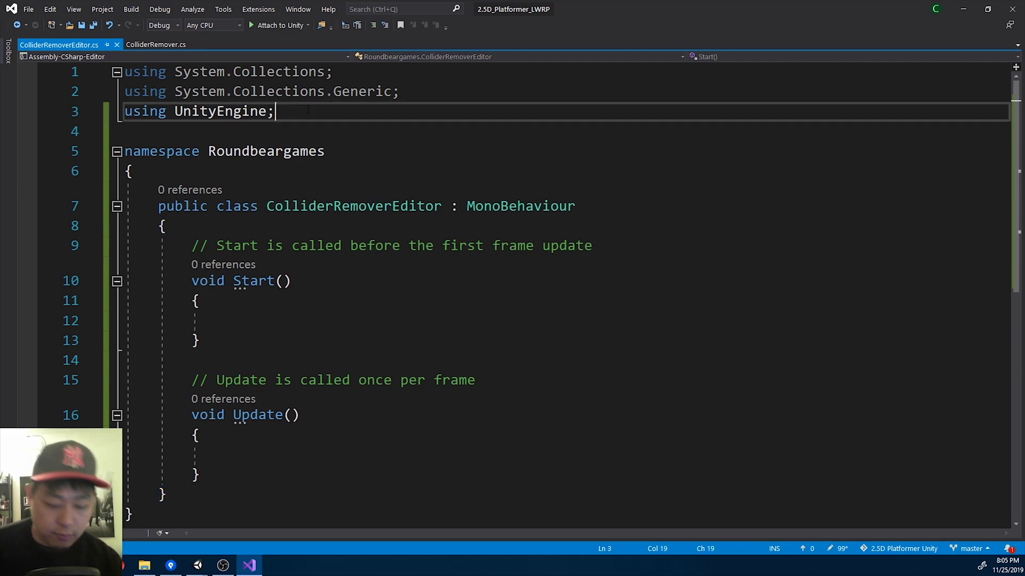
pyautogui.press('Return')
pyautogui.write('using UnityEditor;')
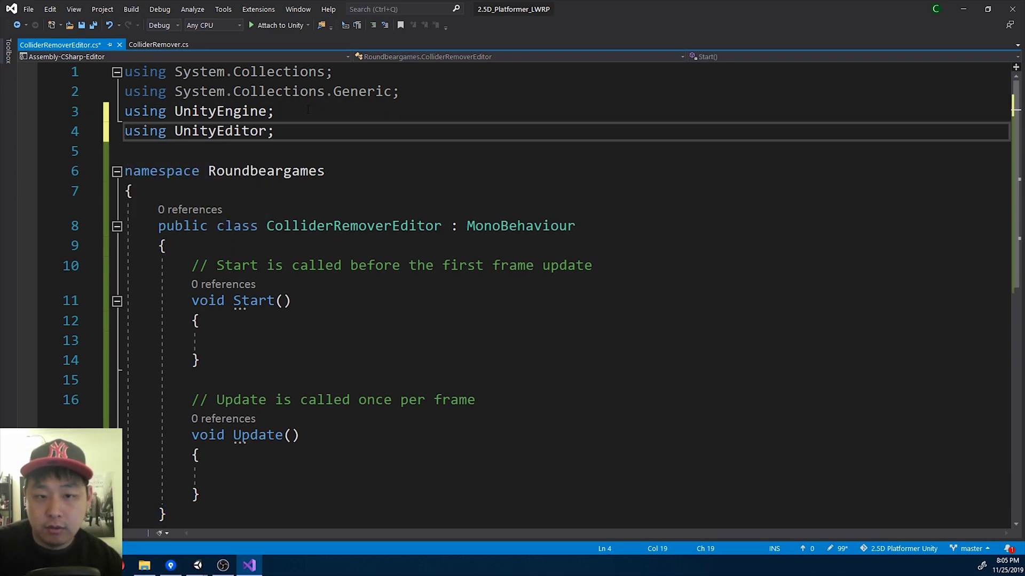
# - Save the script and delete the default Start and Update methods from the ColliderRemoverEditor class
pyautogui.hotkey('ctrl', 's')
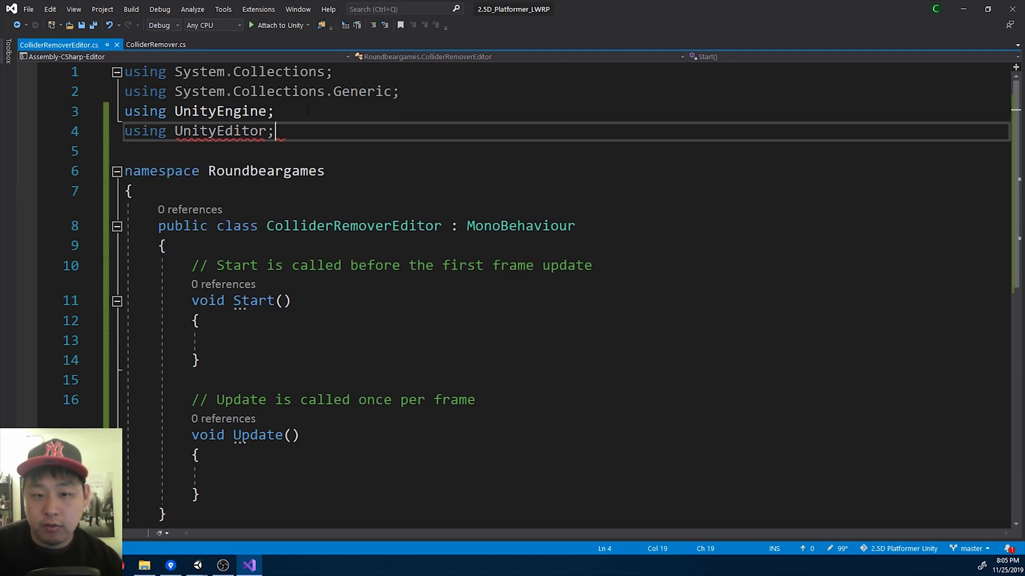
pyautogui.scroll(-1, 255, 449)
pyautogui.moveTo(226, 433); pyautogui.dragTo(167, 186)
pyautogui.press('BackSpace')
pyautogui.press('Return')
# - Make the ColliderRemoverEditor class inherit from Editor instead of MonoBehaviour and save the script
pyautogui.click(509, 181)
pyautogui.doubleClick(507, 183)
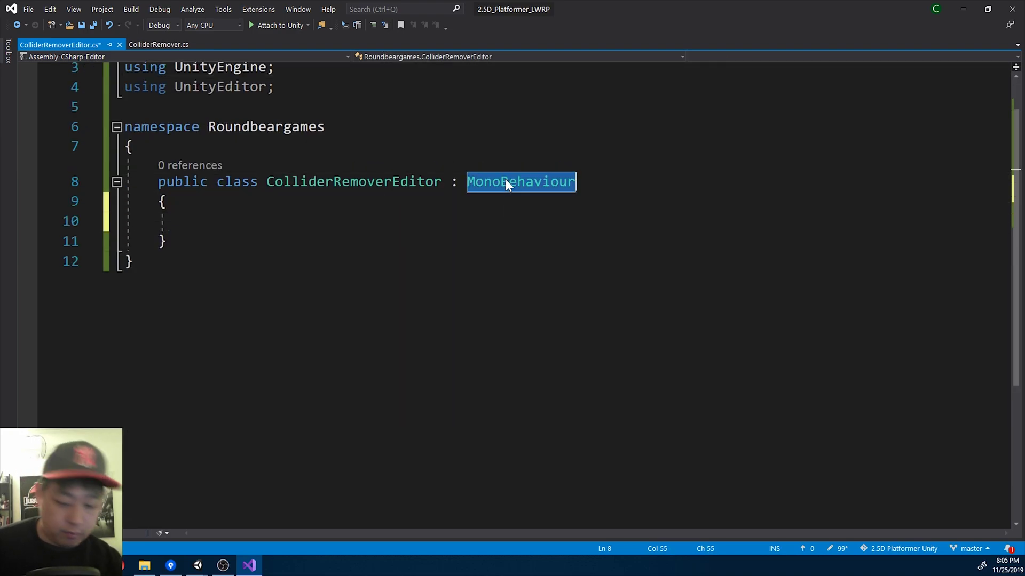
pyautogui.write('Editor')
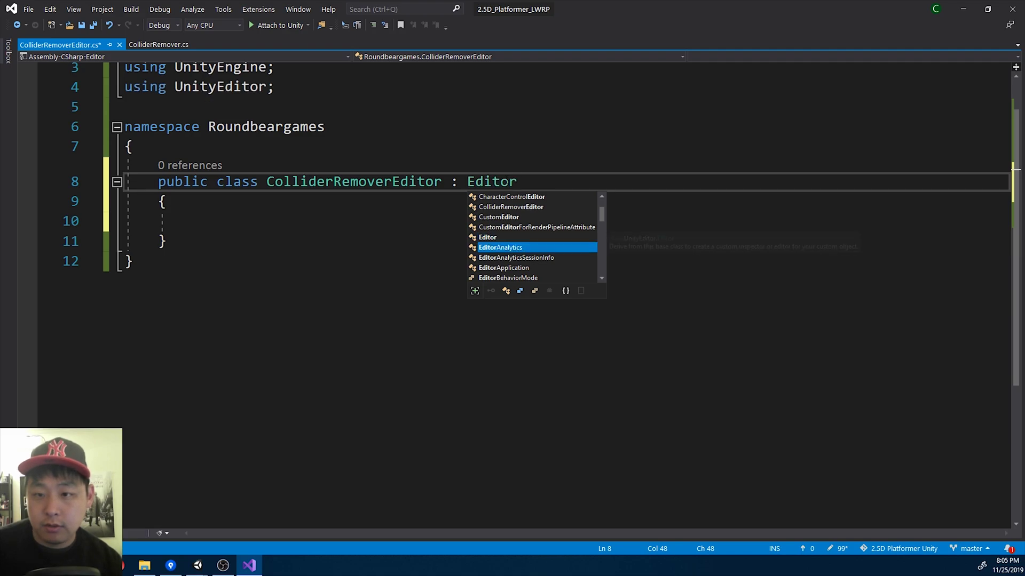
pyautogui.press('Escape')
pyautogui.press('Down')
pyautogui.press('Down')
pyautogui.hotkey('ctrl', 's')
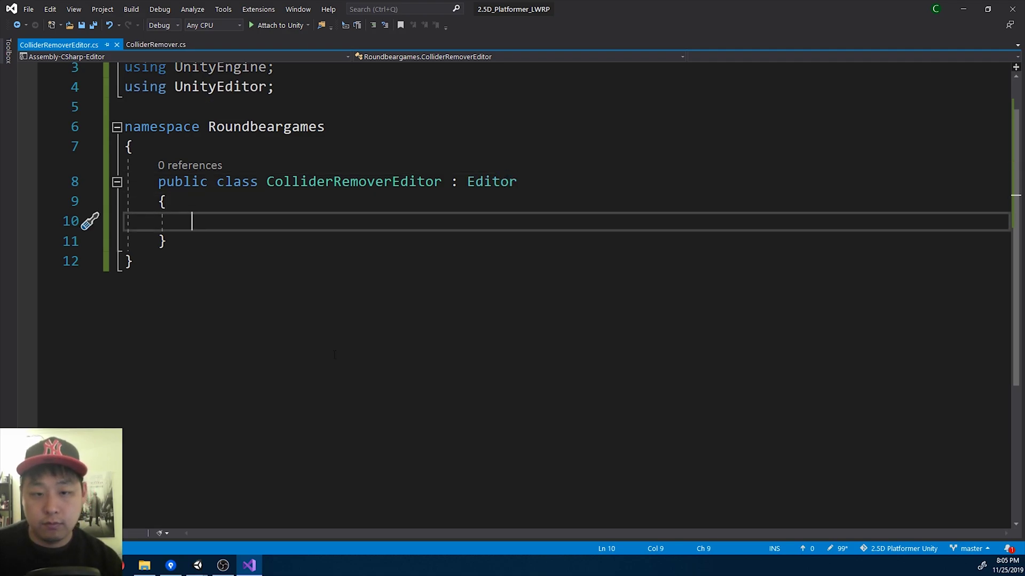
# - Add the attribute [CustomEditor(typeof(ColliderRemover))] directly above the ColliderRemoverEditor class
pyautogui.click(275, 155)
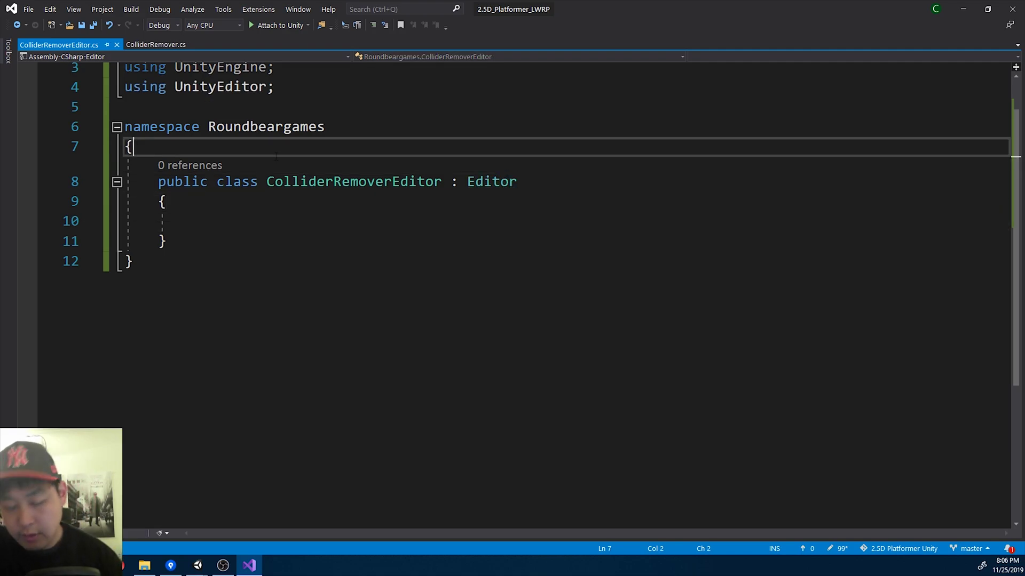
pyautogui.press('Return')
pyautogui.write('[CustomEditor(typeof')
pyautogui.press('BackSpace')
pyautogui.press('BackSpace')
pyautogui.write('of(ColliderRemover')
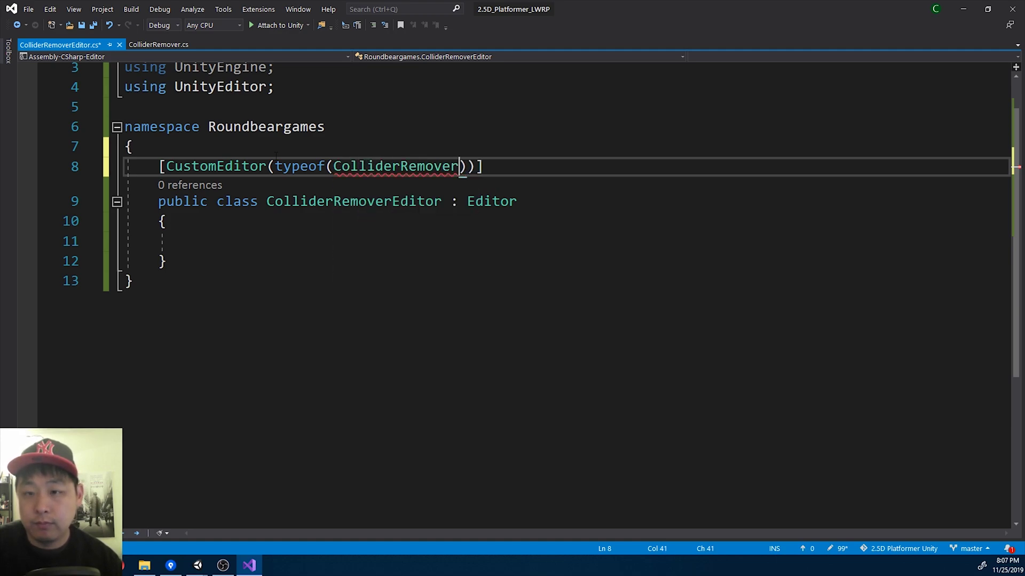
# - Override OnInspectorGUI in the ColliderRemoverEditor class and clear its generated body
pyautogui.press('Down')
pyautogui.press('Down')
pyautogui.press('Down')
pyautogui.write('override void')
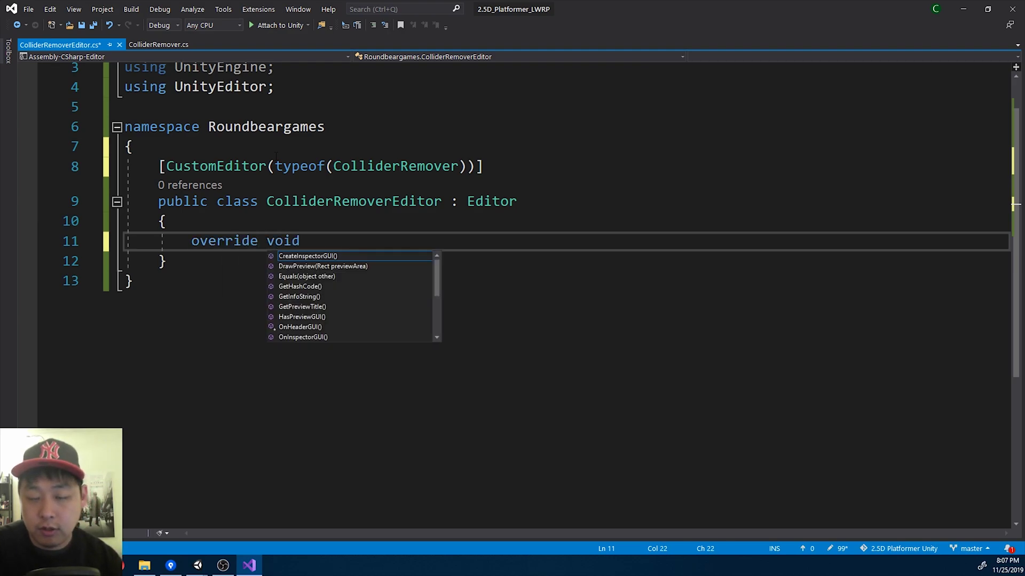
pyautogui.write(' D')
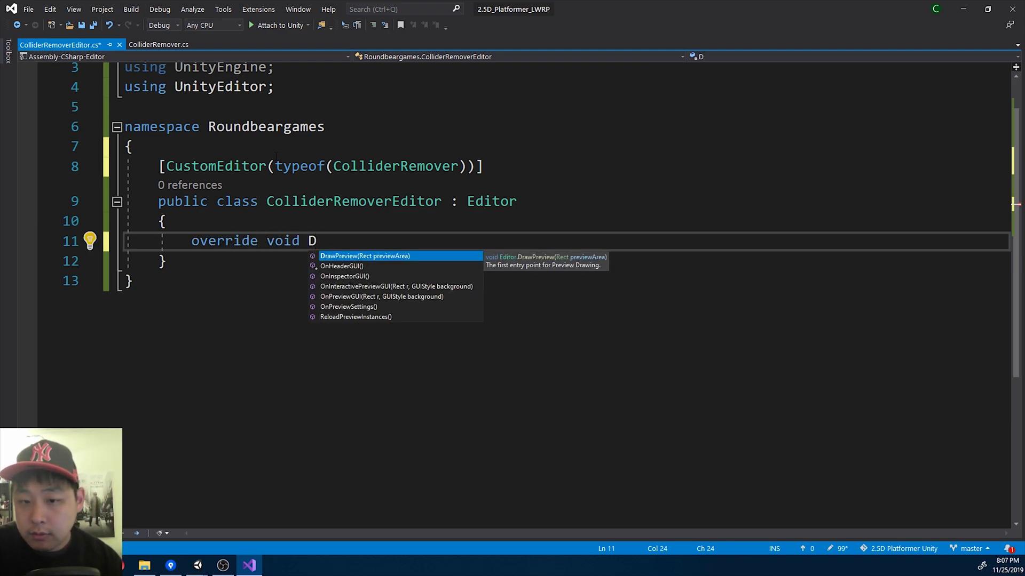
pyautogui.press('Down')
pyautogui.press('Down')
pyautogui.press('Tab')
pyautogui.hotkey('shift', 'Up')
pyautogui.press('BackSpace')
pyautogui.press('Return')
# - Call DrawDefaultInspector(); in OnInspectorGUI and leave a blank line below it
pyautogui.write('DrawD')
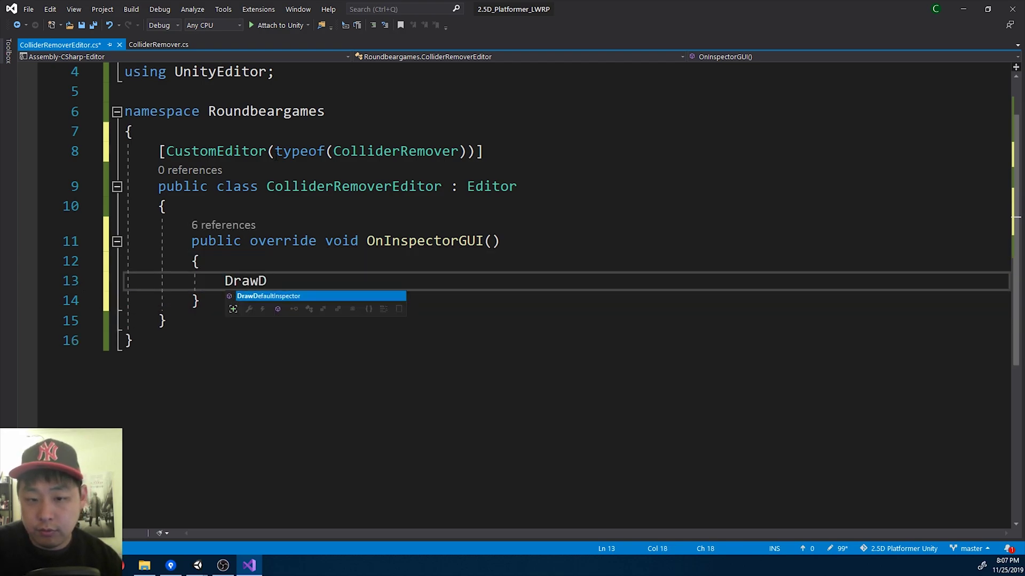
pyautogui.press('Tab')
pyautogui.write('()')
pyautogui.press('Return')
pyautogui.press('Return')
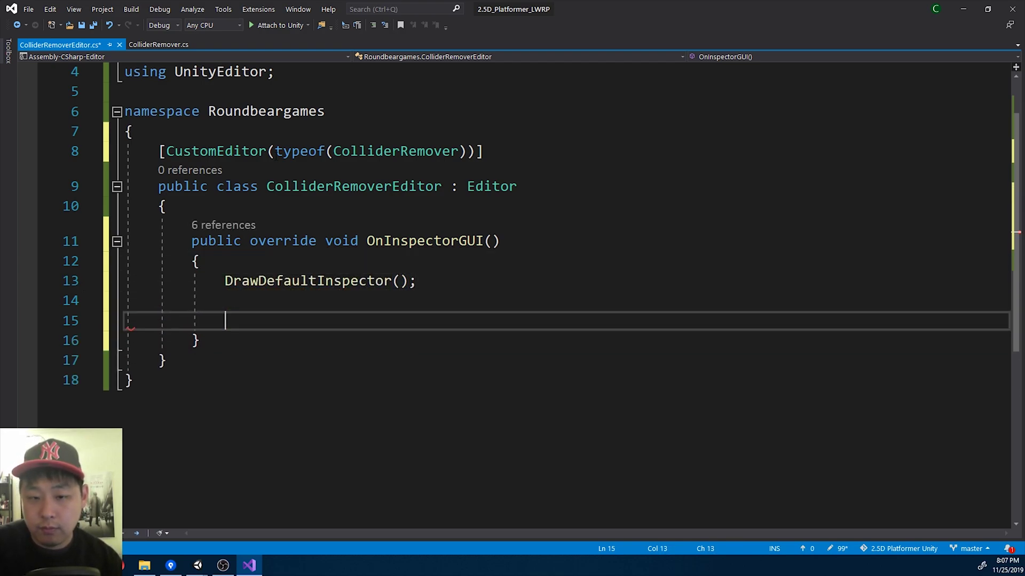
# - Add an if block in OnInspectorGUI with the condition GUILayout.Button("Remove All Colliders")
pyautogui.write('if (GUI')
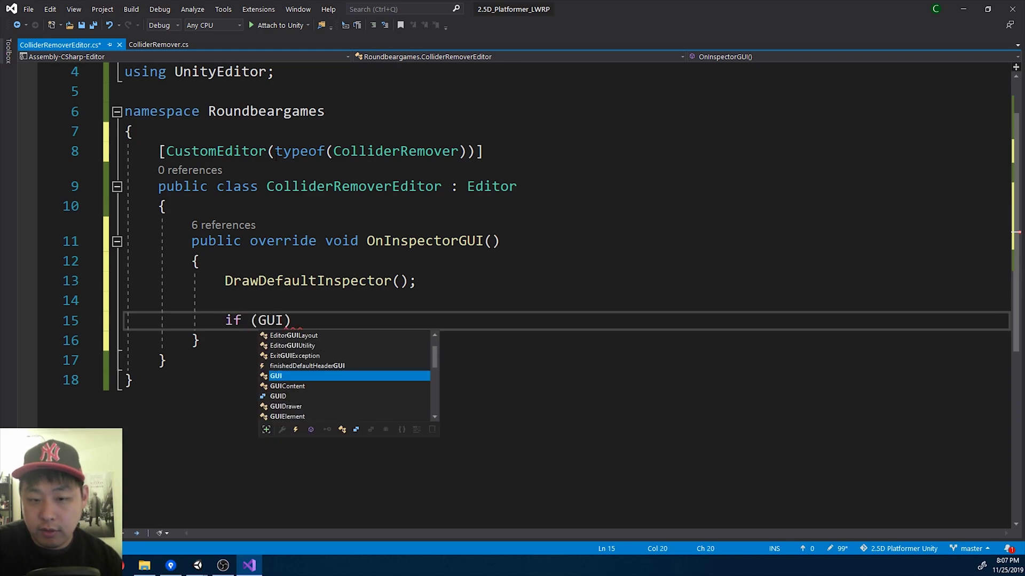
pyautogui.write('Layo')
pyautogui.press('Tab')
pyautogui.write('.Bu')
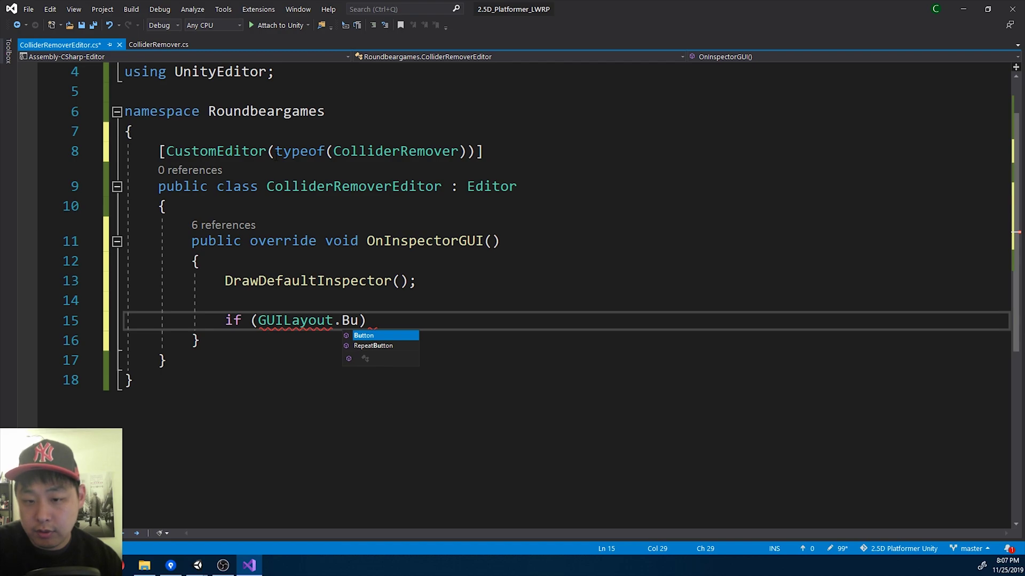
pyautogui.press('Tab')
pyautogui.write('(')
pyautogui.write('"Remove All Colliders')
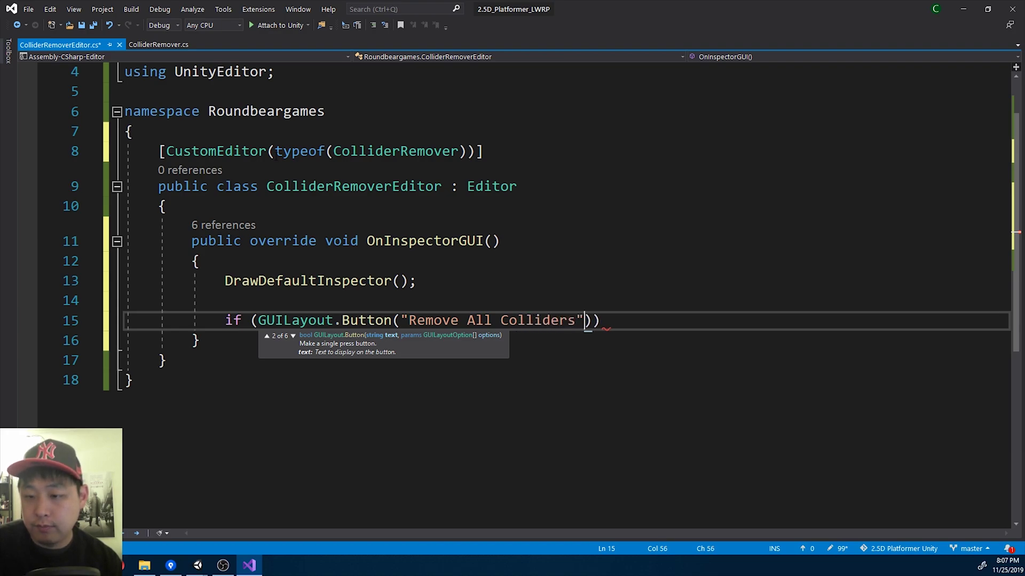
pyautogui.press('End')
pyautogui.press('Return')
pyautogui.write('{')
pyautogui.press('Return')
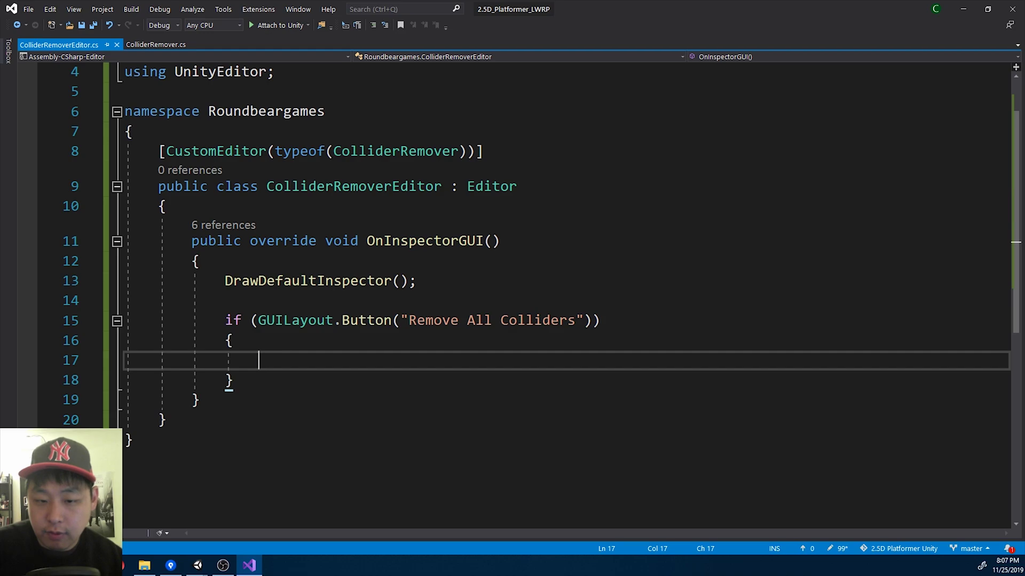
# - Declare ColliderRemover rem = target as ColliderRemover; inside the button's if block
pyautogui.write('B')
pyautogui.press('BackSpace')
pyautogui.write('Collider')
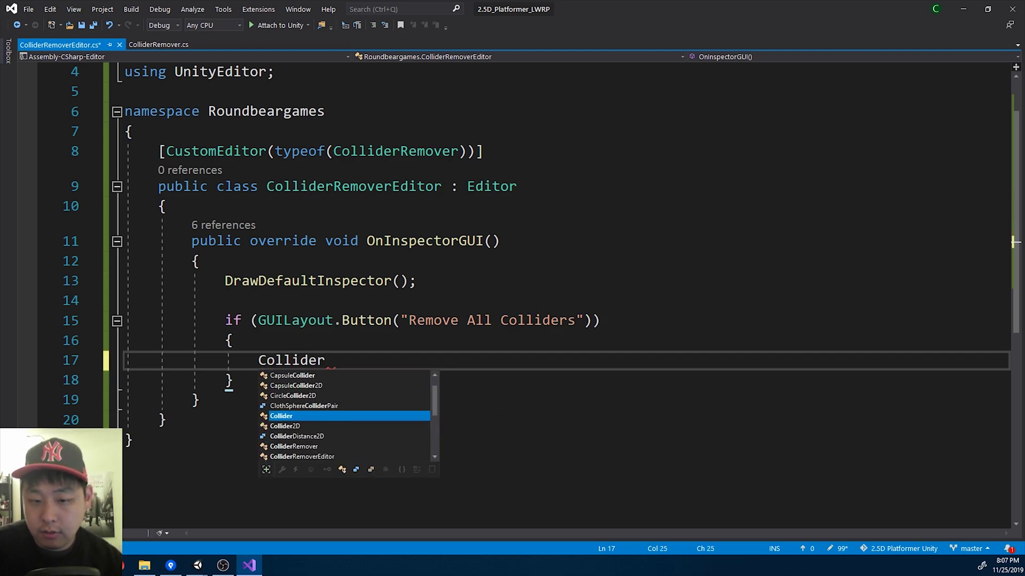
pyautogui.write('R')
pyautogui.press('Tab')
pyautogui.write('rem = target')
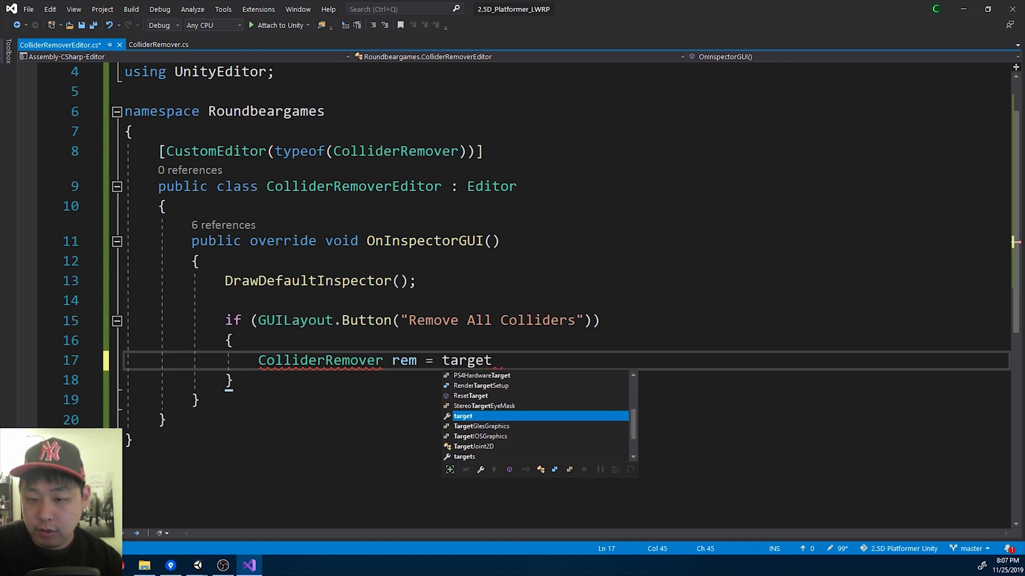
pyautogui.write(' as Collide')
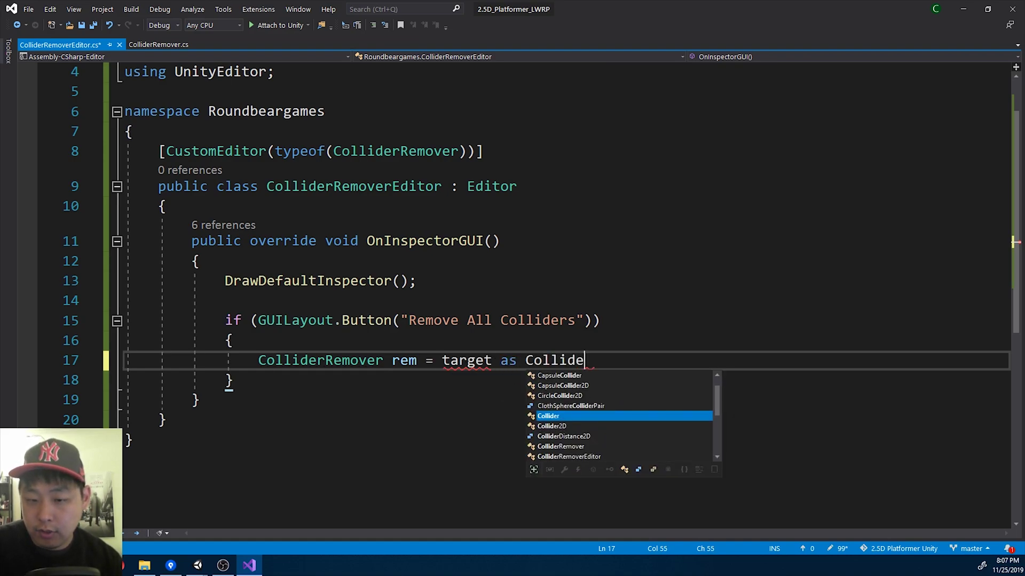
pyautogui.write('rRemover')
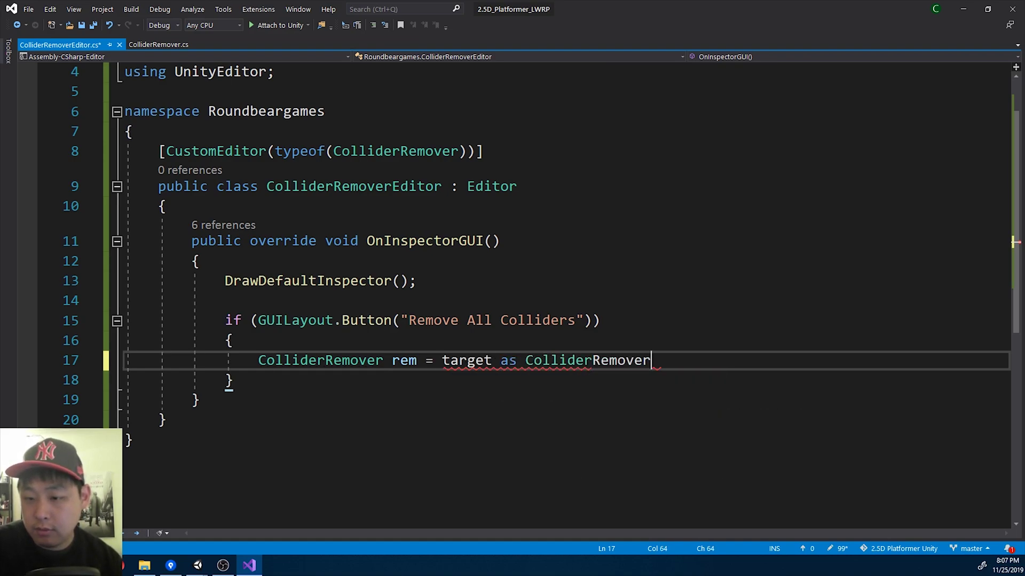
pyautogui.write(';')
pyautogui.press('Return')
# - Call rem.RemoveAllColliders(); below the rem declaration and save the script
pyautogui.write('rem')
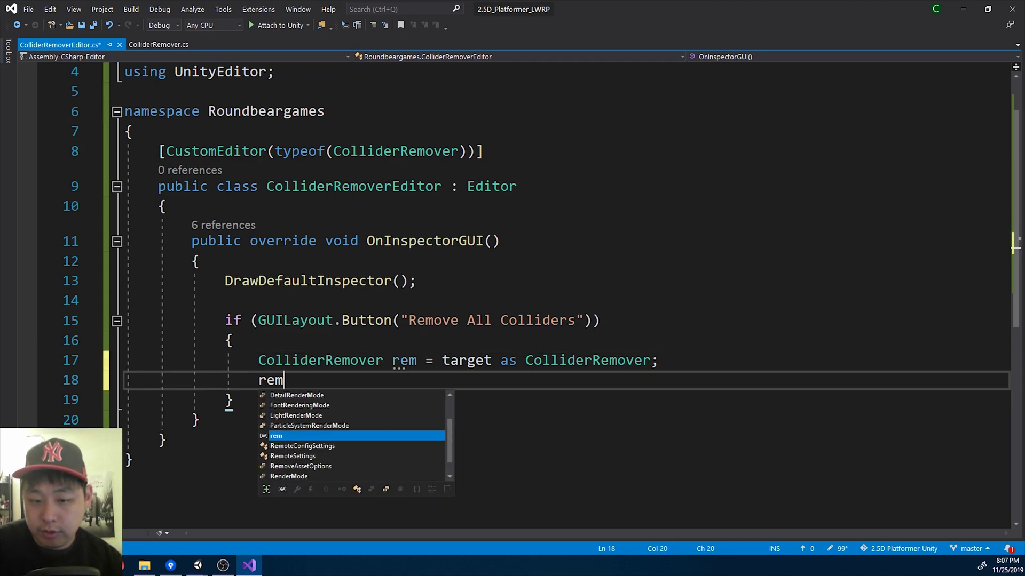
pyautogui.write('.RemoveAllColliders()')
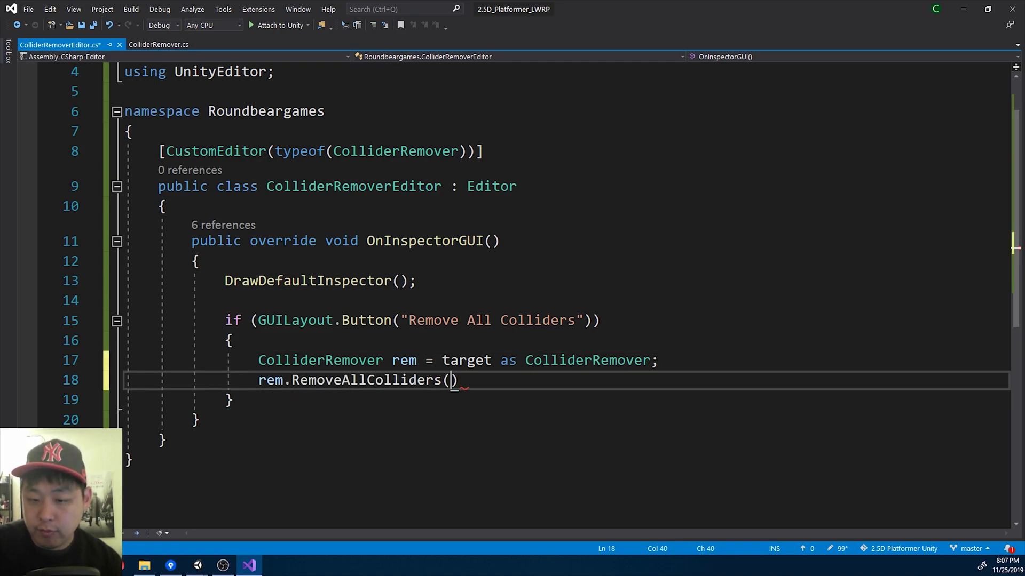
pyautogui.write(';')
pyautogui.hotkey('ctrl', 's')
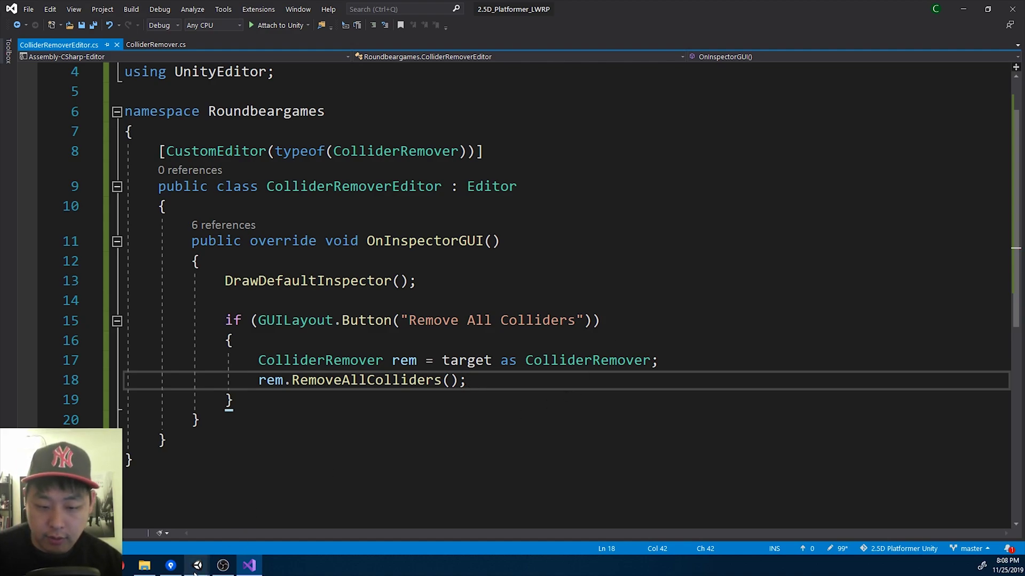
# - Switch to the Unity editor and run Remove All Colliders on the Map_v1 object
pyautogui.moveTo(197, 569)
pyautogui.click(214, 503)
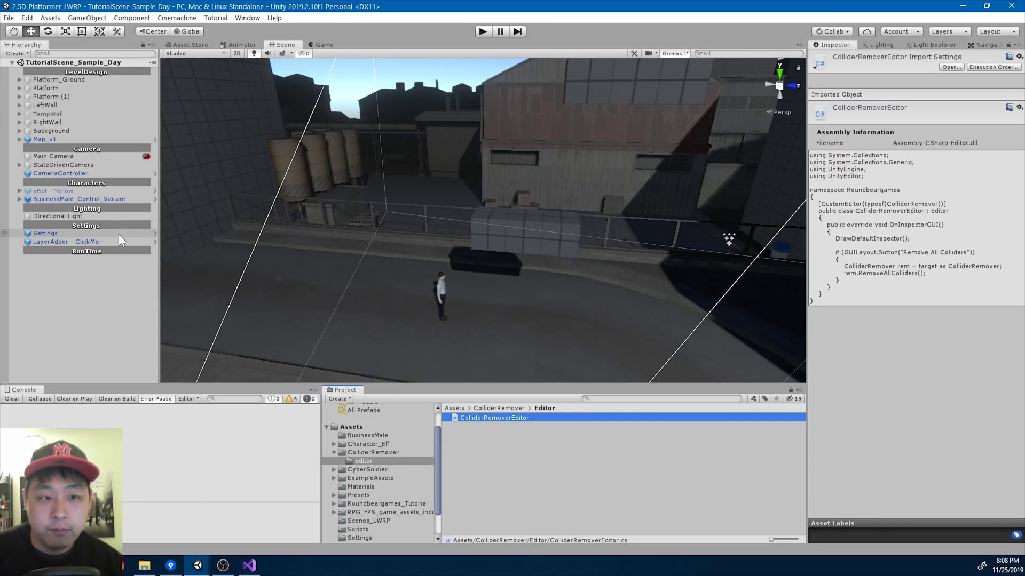
pyautogui.click(59, 137)
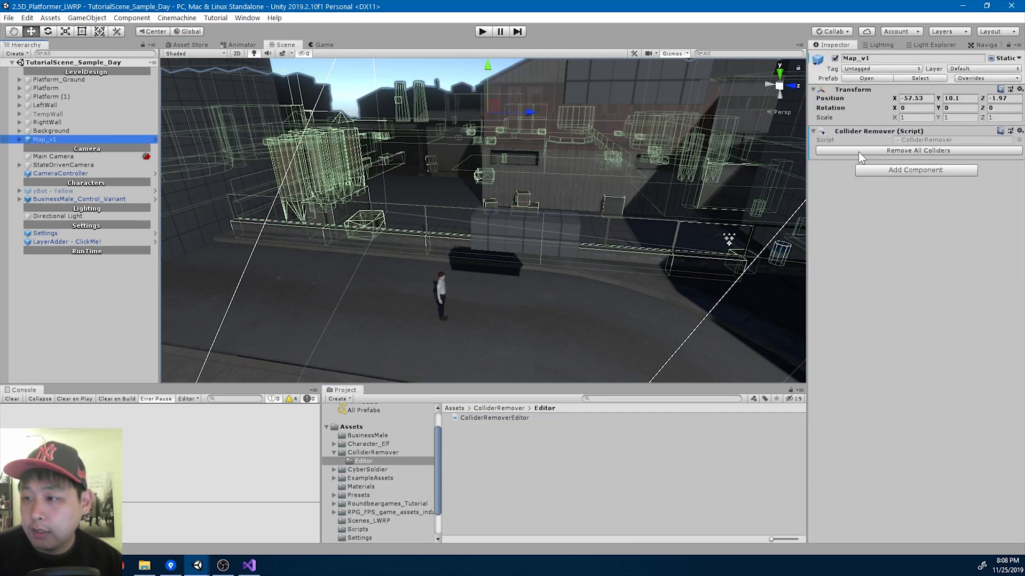
pyautogui.click(901, 153)
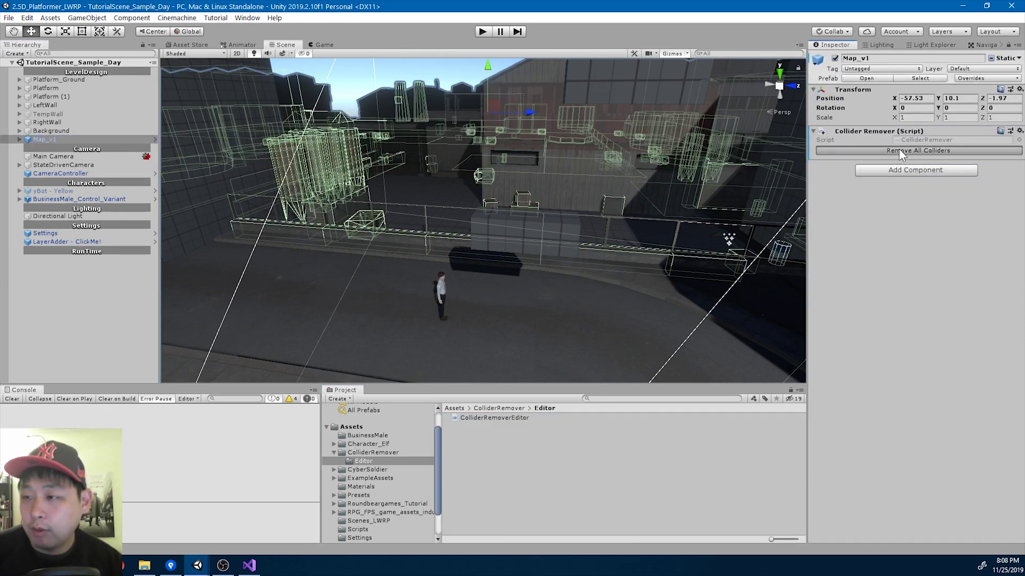
# - Inspect Map_v1's child objects and geometry in the scene for remaining colliders, and focus the view on BusinessMale_Control_Variant
pyautogui.click(20, 139)
pyautogui.doubleClick(60, 139)
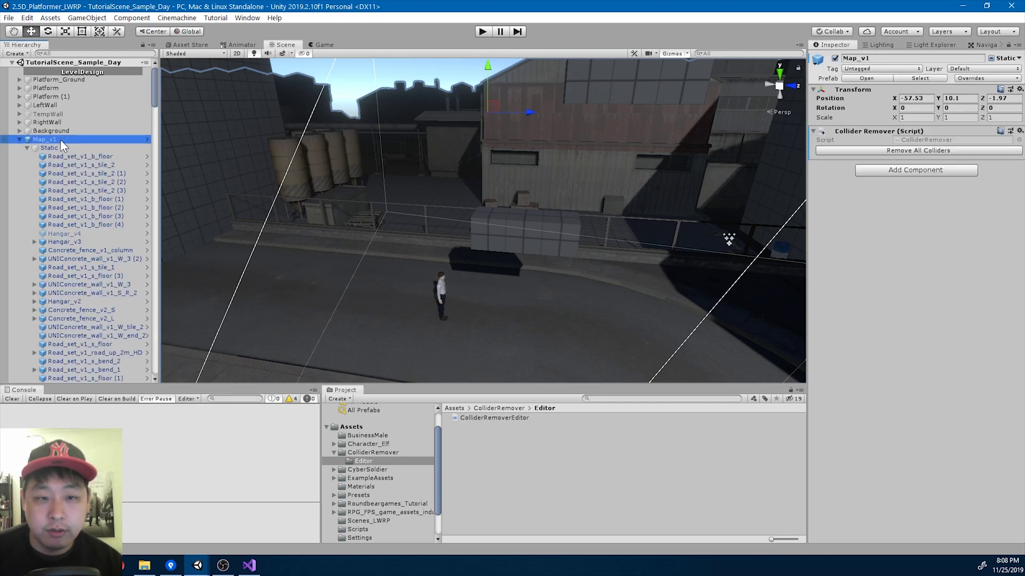
pyautogui.scroll(10, 543, 241)
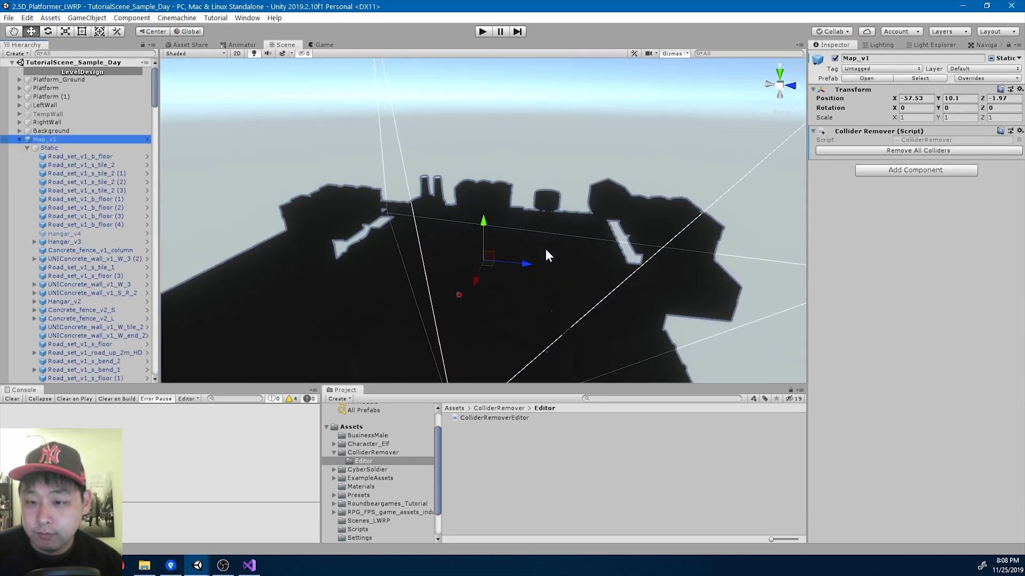
pyautogui.moveTo(552, 267); pyautogui.dragTo(625, 310, button='right')
pyautogui.click(20, 139)
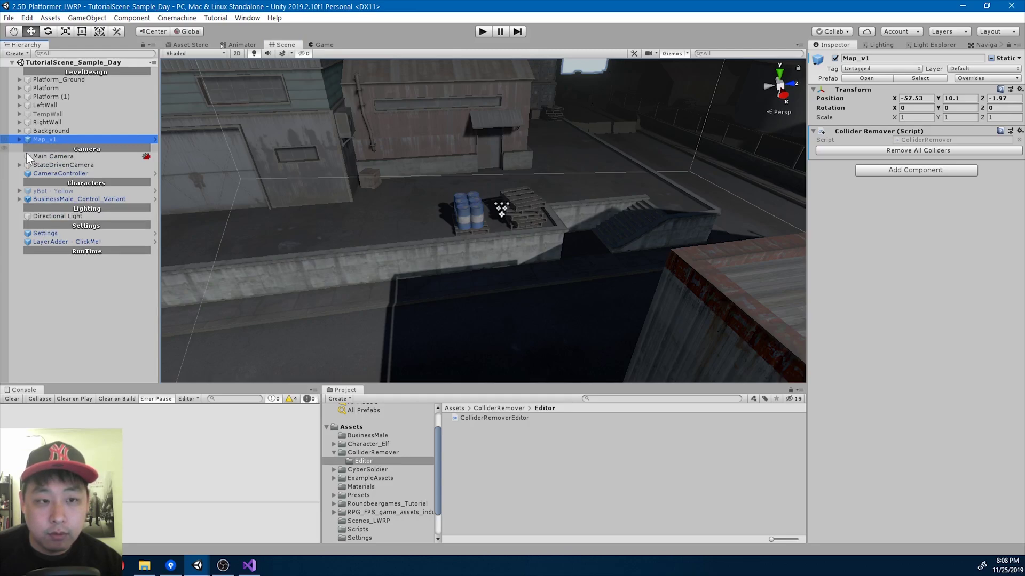
pyautogui.doubleClick(80, 199)
pyautogui.moveTo(526, 231); pyautogui.dragTo(498, 287, button='right')
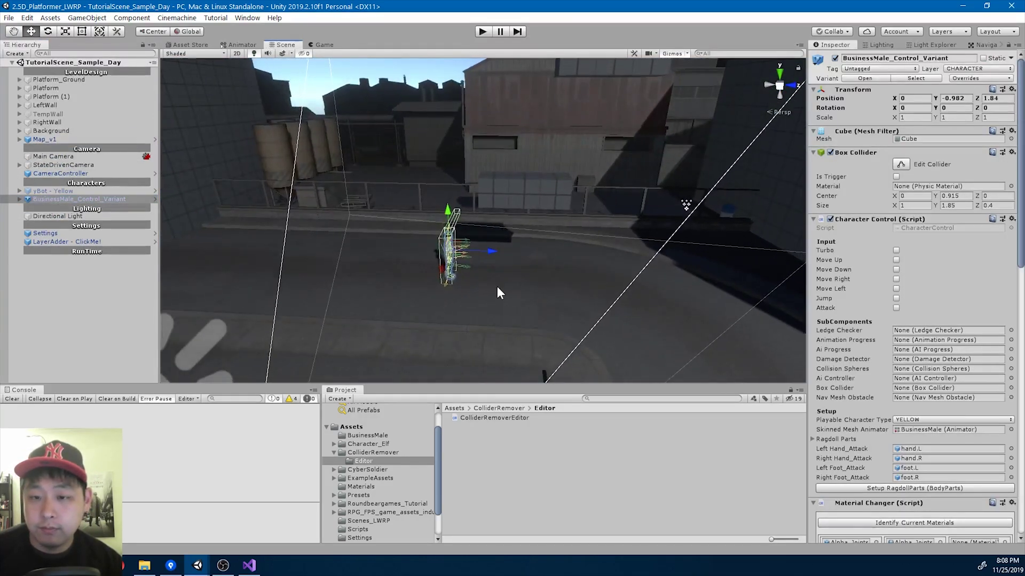
# - Playtest the scene in the Game view, jumping the character up across both platforms and down toward the RightWall
pyautogui.click(322, 45)
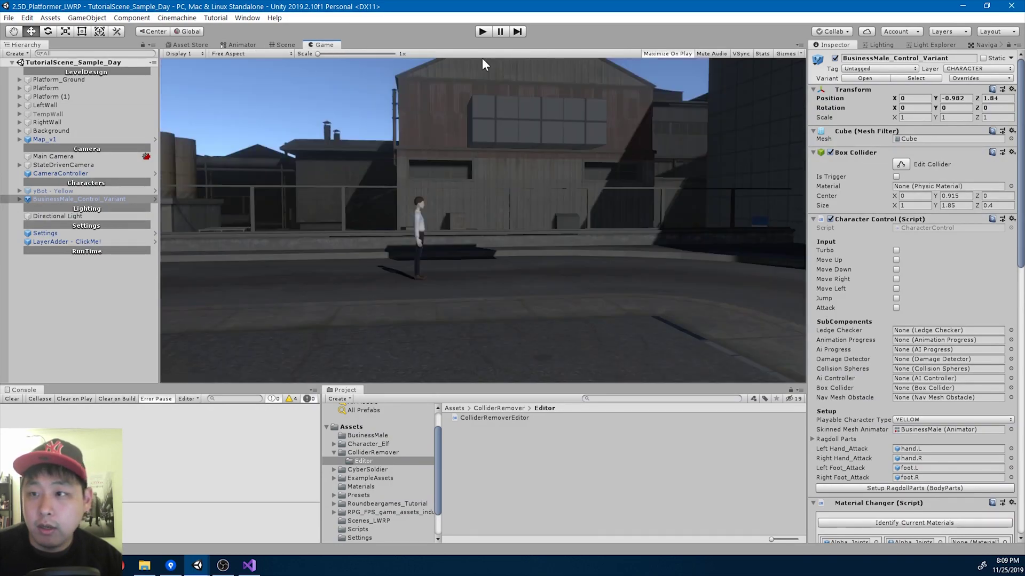
pyautogui.click(482, 31)
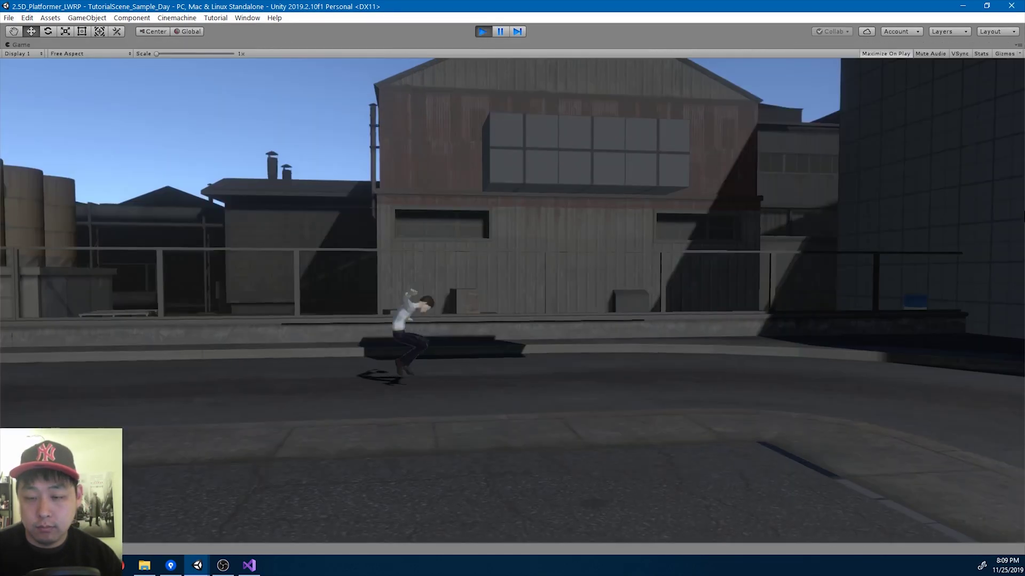
pyautogui.press('d')
pyautogui.press('space')
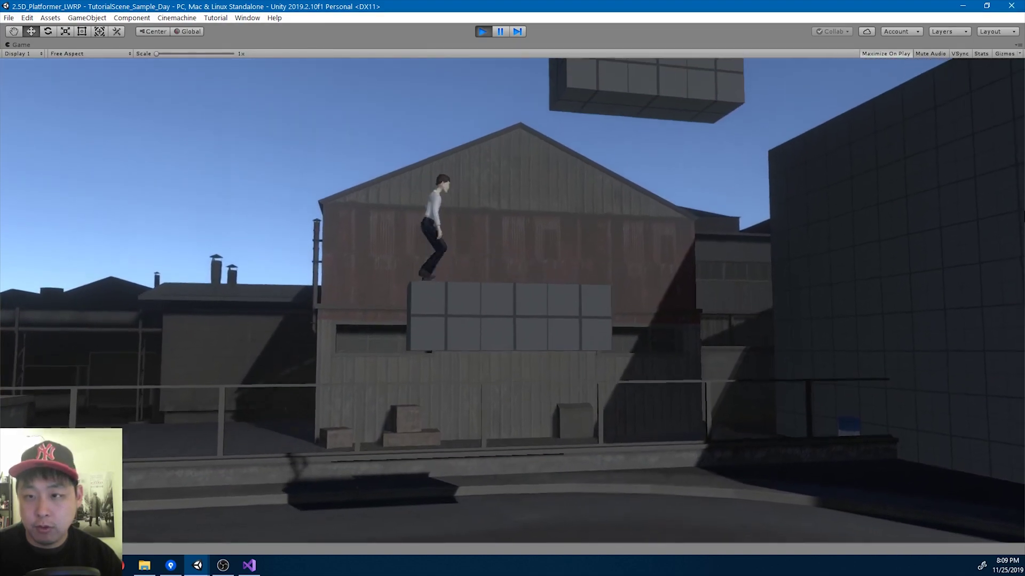
pyautogui.press('d')
pyautogui.press('space')
pyautogui.press('d')
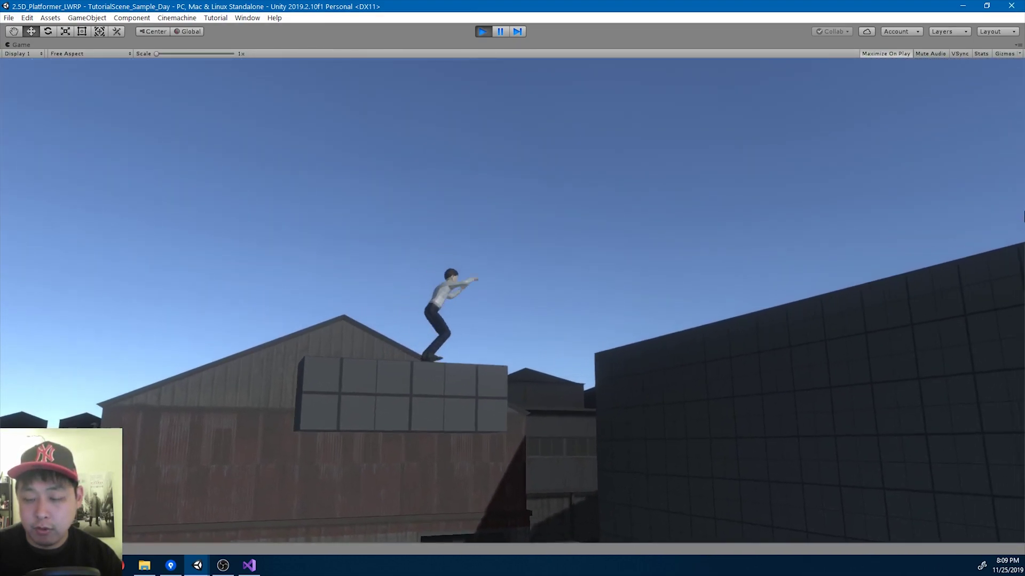
pyautogui.press('space')
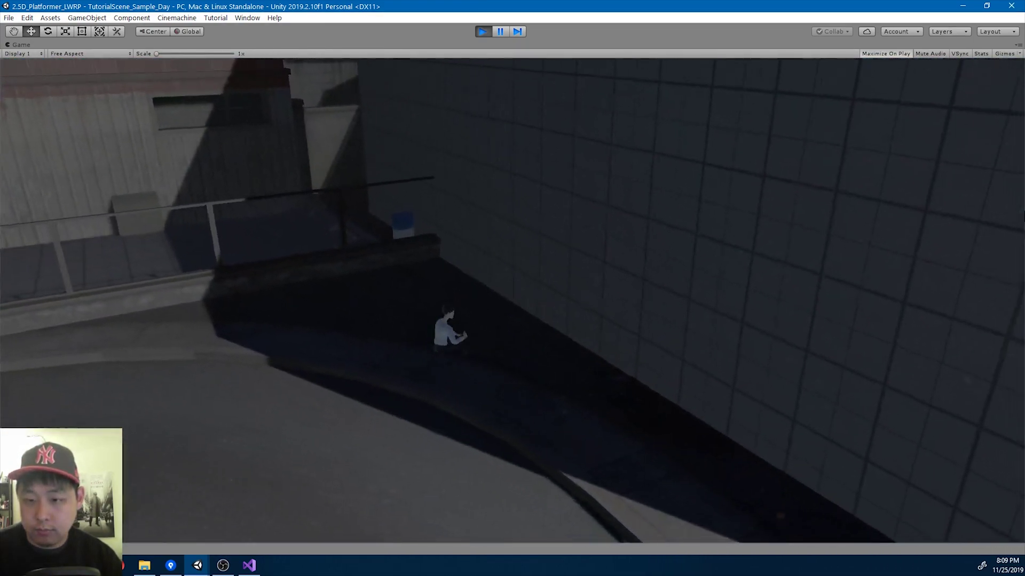
pyautogui.press('space')
pyautogui.press('space')
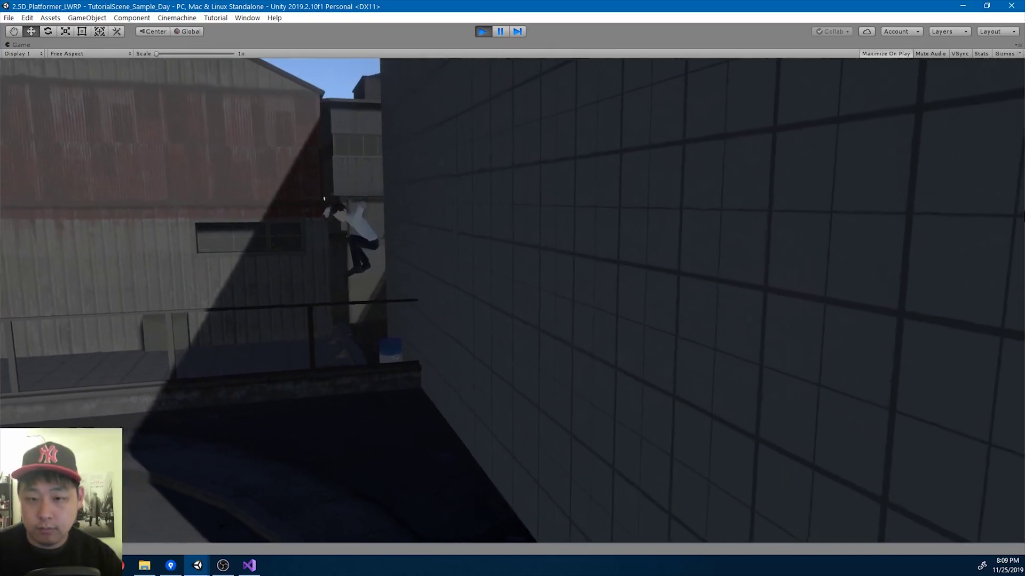
# - Run the character back across the road toward the LeftWall, testing a jump and a roll on the way
pyautogui.press('a')
pyautogui.press('space')
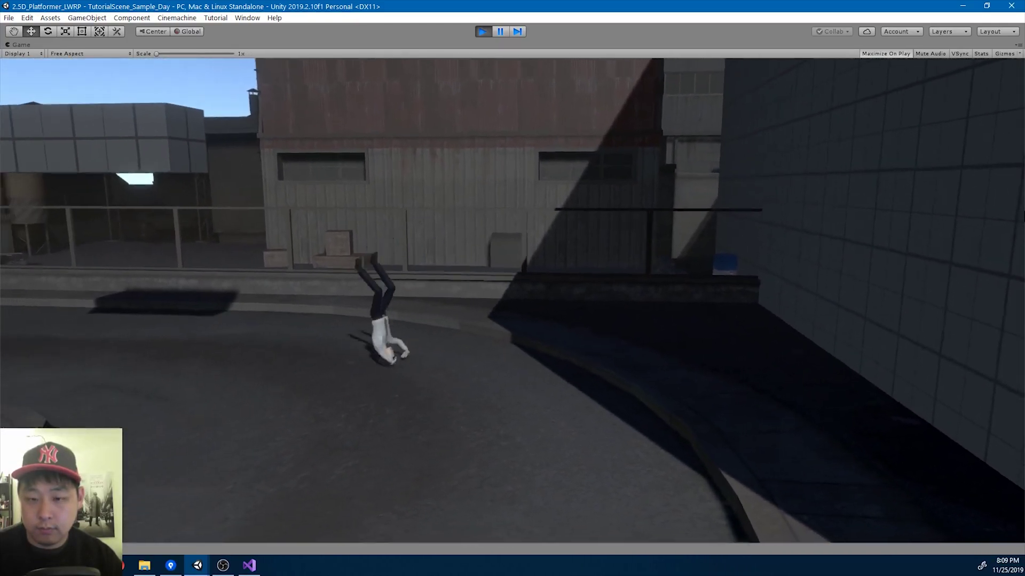
pyautogui.press('s')
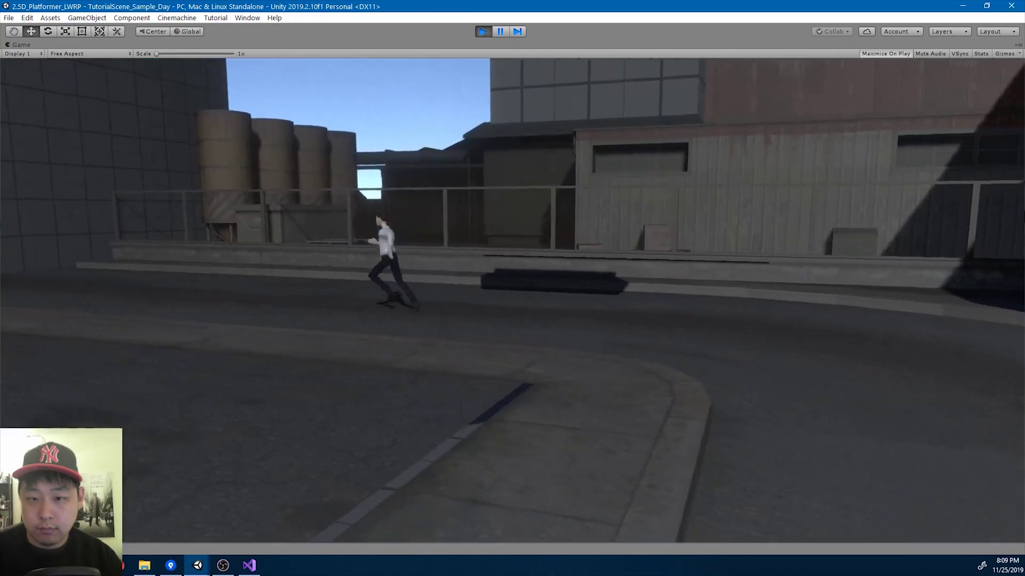
pyautogui.press('space')
pyautogui.press('space')
pyautogui.press('a')
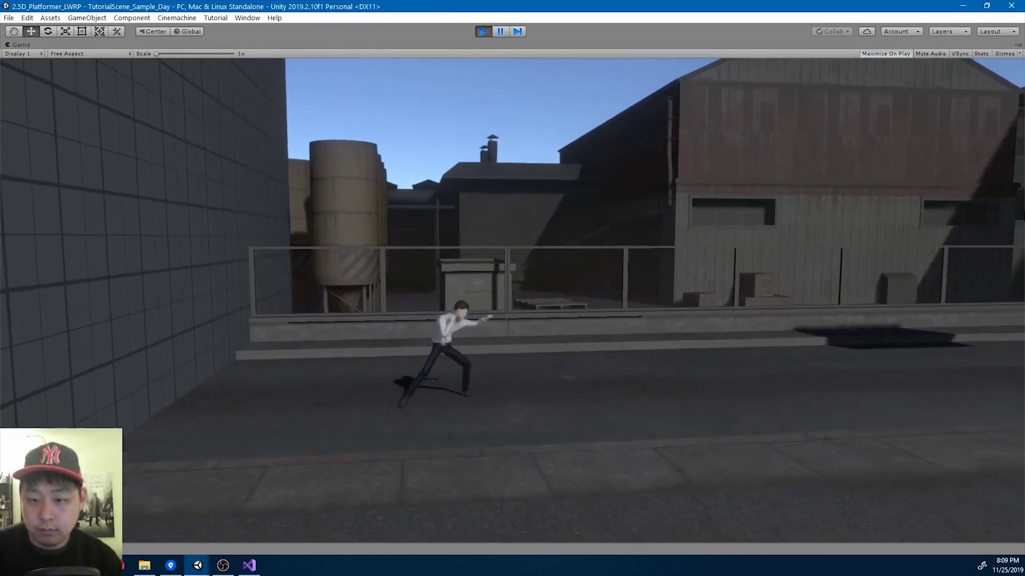
# - Test the character's attack and movement near the LeftWall, run back toward the hangar, and stop the playtest
pyautogui.press('space')
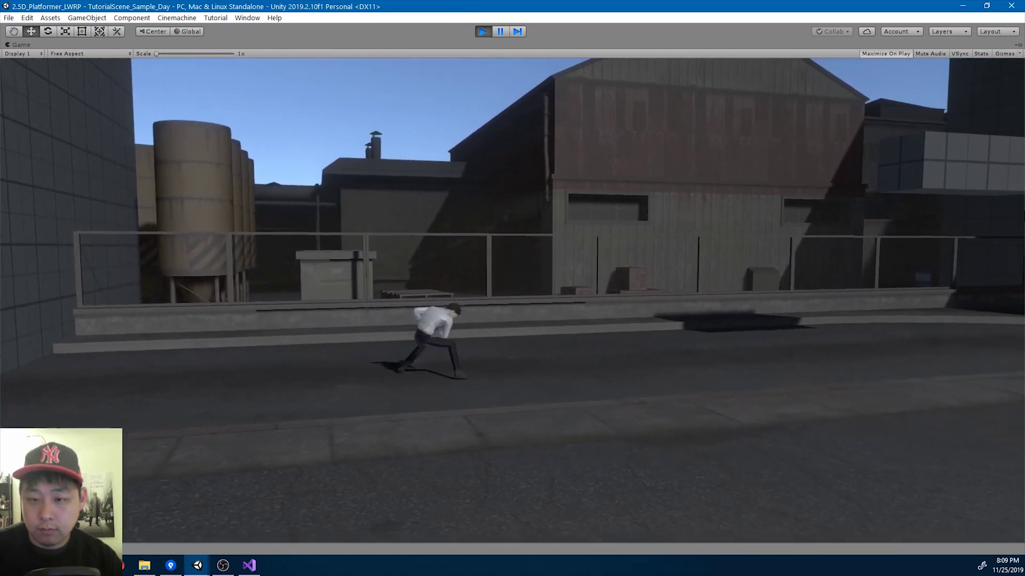
pyautogui.press('Return')
pyautogui.press('space')
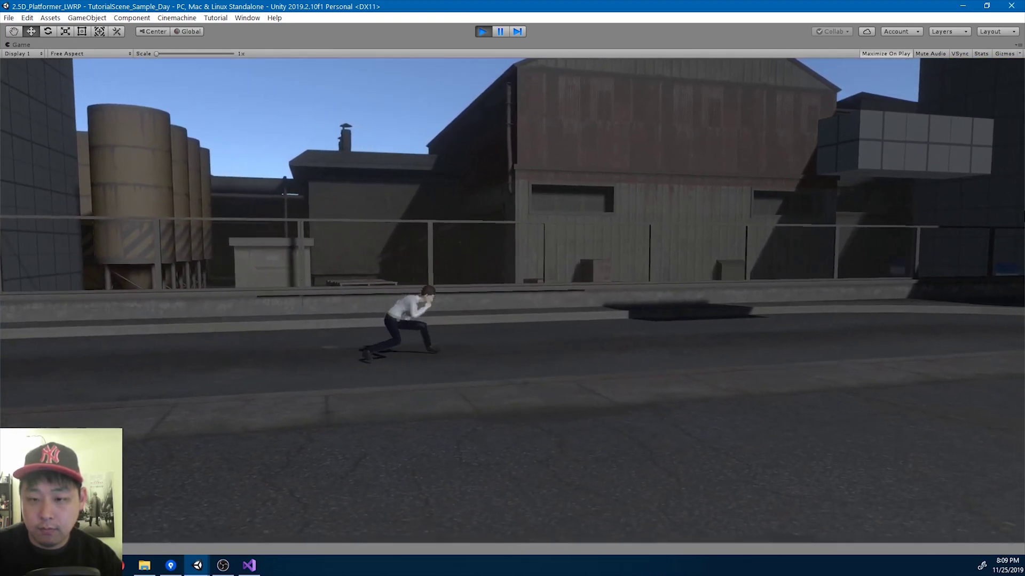
pyautogui.press('a')
pyautogui.press('d')
pyautogui.press('space')
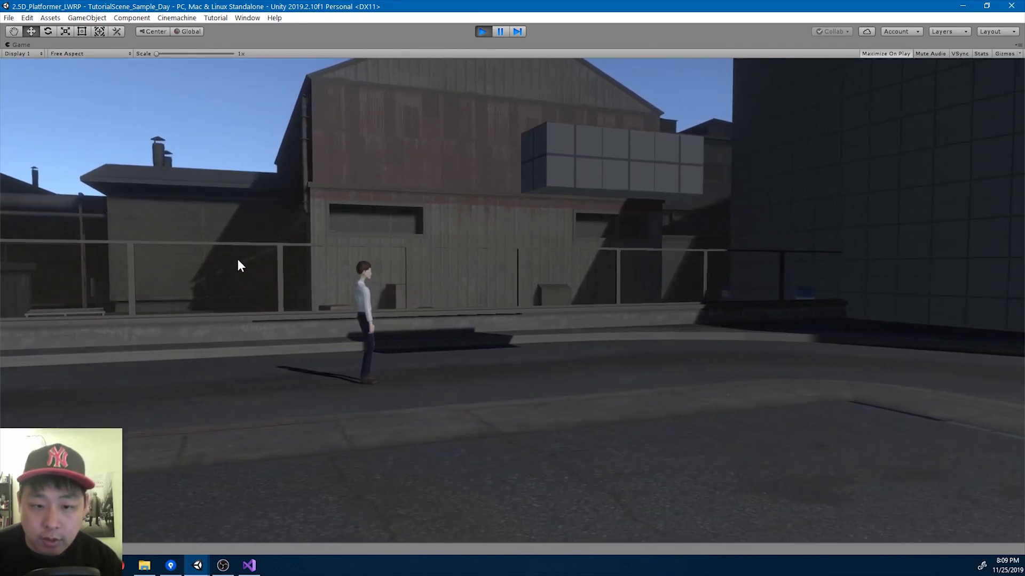
pyautogui.click(482, 31)
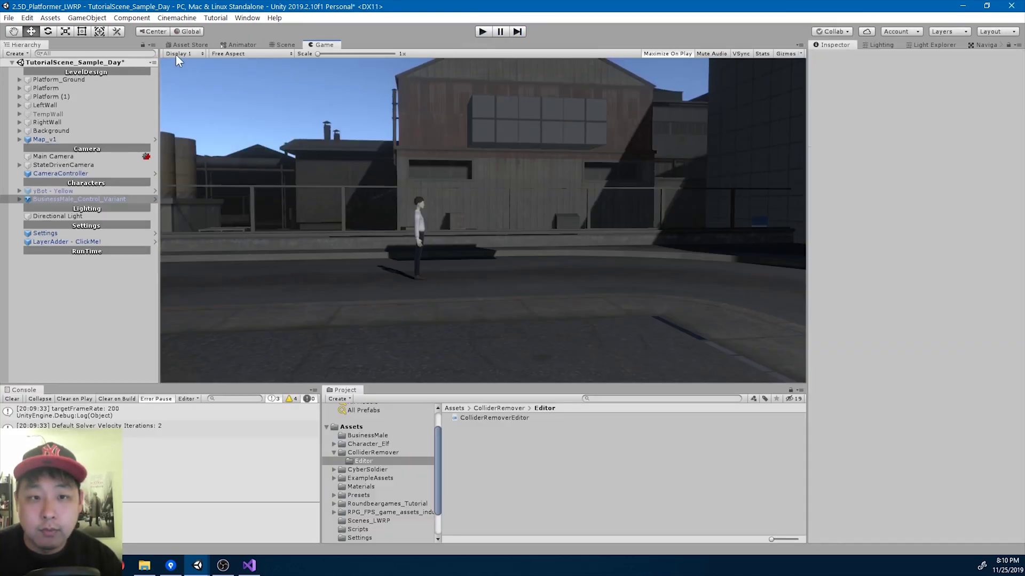
# - Filter the hierarchy by "dust", deactivate Dust_v1 through Dust_v1 (4), and clear the filter
pyautogui.write('dust')
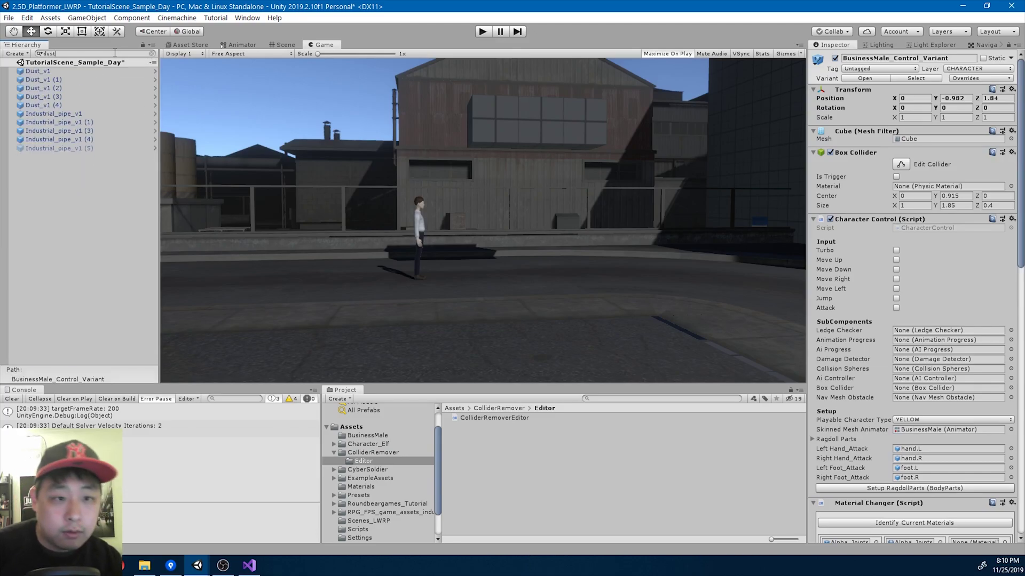
pyautogui.press('Down')
pyautogui.hotkey('shift', 'Down')
pyautogui.hotkey('shift', 'Down')
pyautogui.hotkey('shift', 'Down')
pyautogui.hotkey('shift', 'Down')
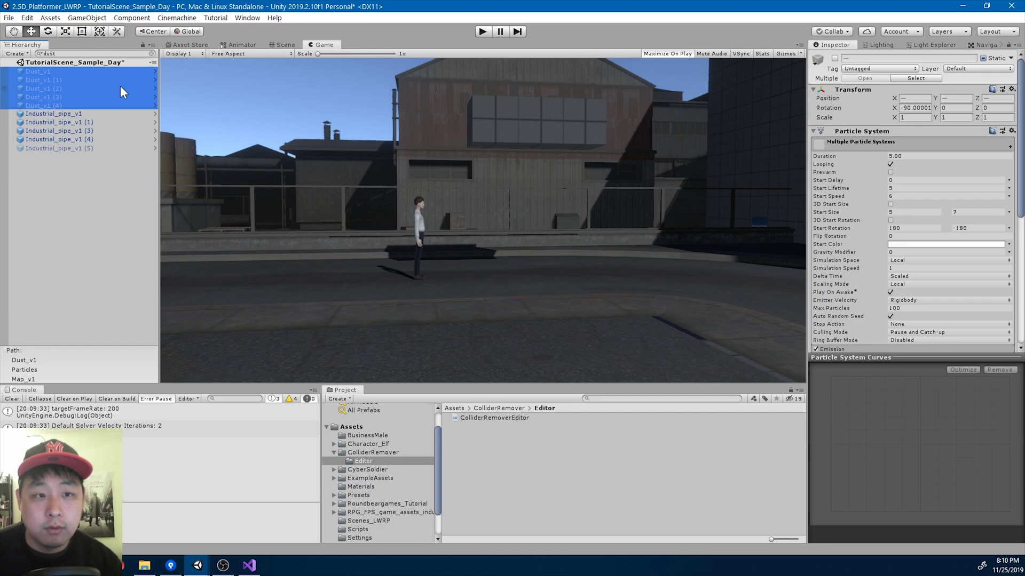
pyautogui.click(151, 53)
# - Playtest the scene without the dust particles, running the character to the LeftWall and jumping up and off it
pyautogui.click(482, 31)
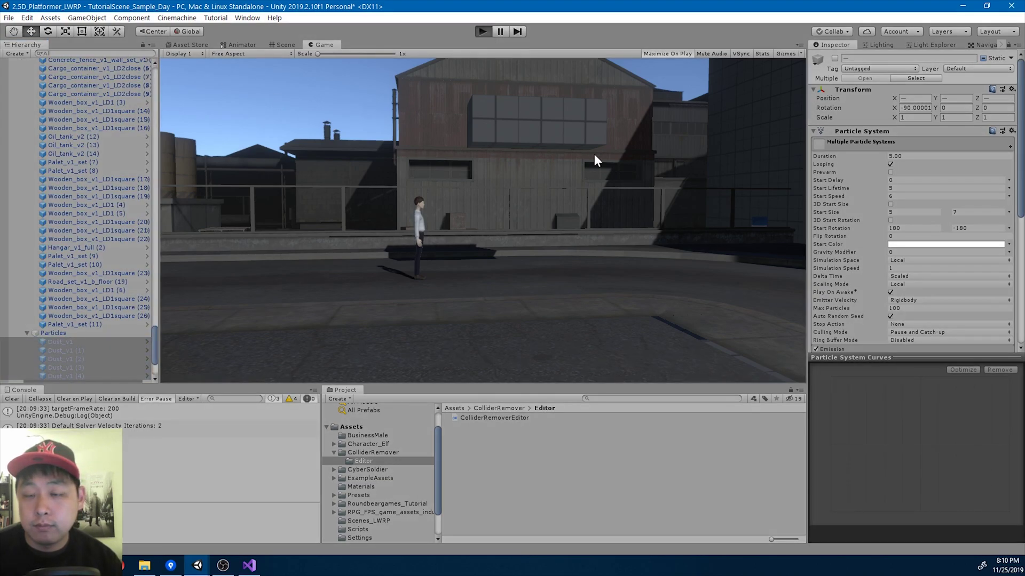
pyautogui.press('a')
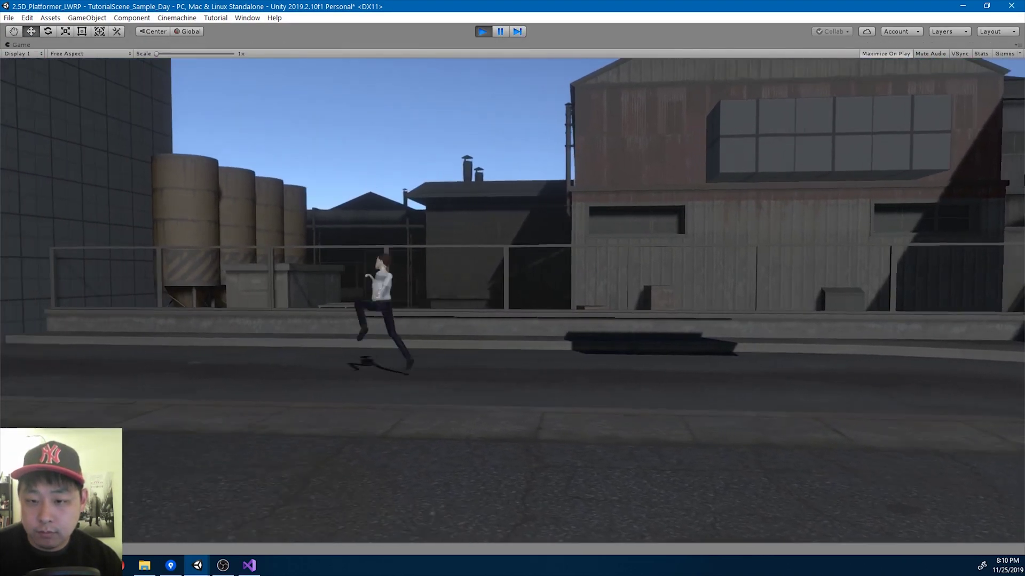
pyautogui.press('Return')
pyautogui.press('a')
pyautogui.press('space')
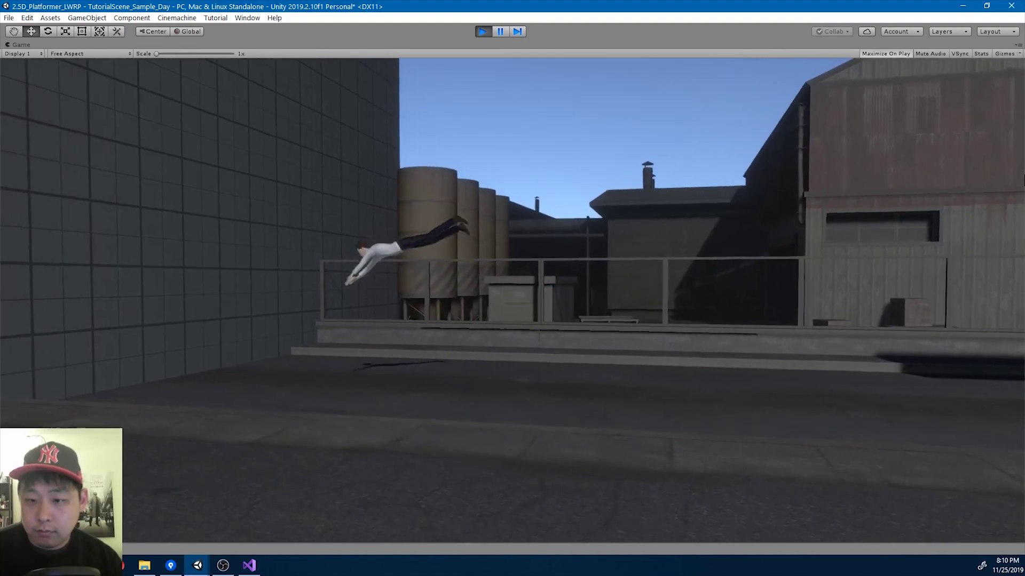
pyautogui.press('space')
pyautogui.press('d')
pyautogui.press('space')
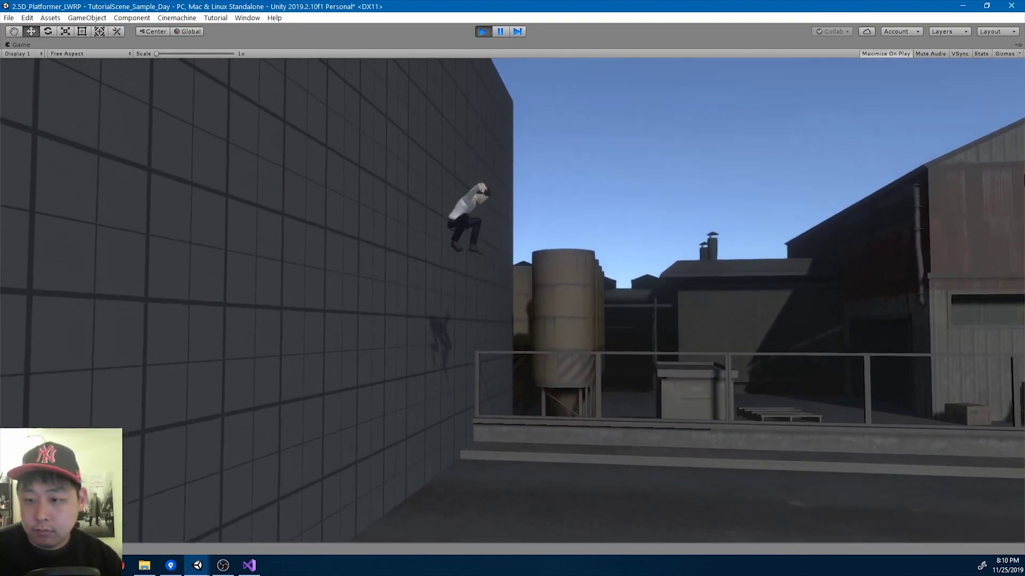
# - Test the character's slide and run along the road toward the hangar and back toward the oil tanks
pyautogui.press('Right')
pyautogui.press('s')
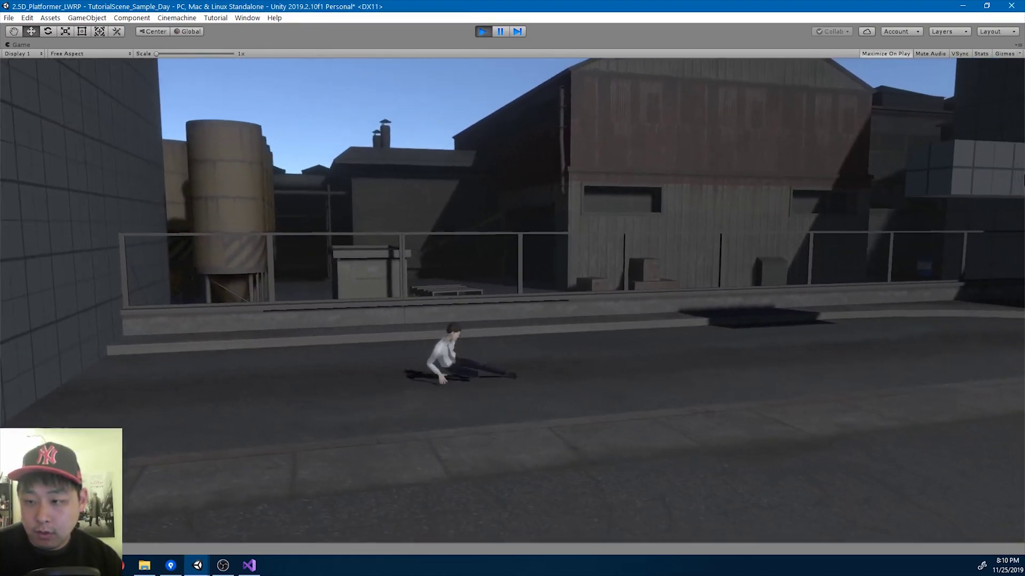
pyautogui.press('space')
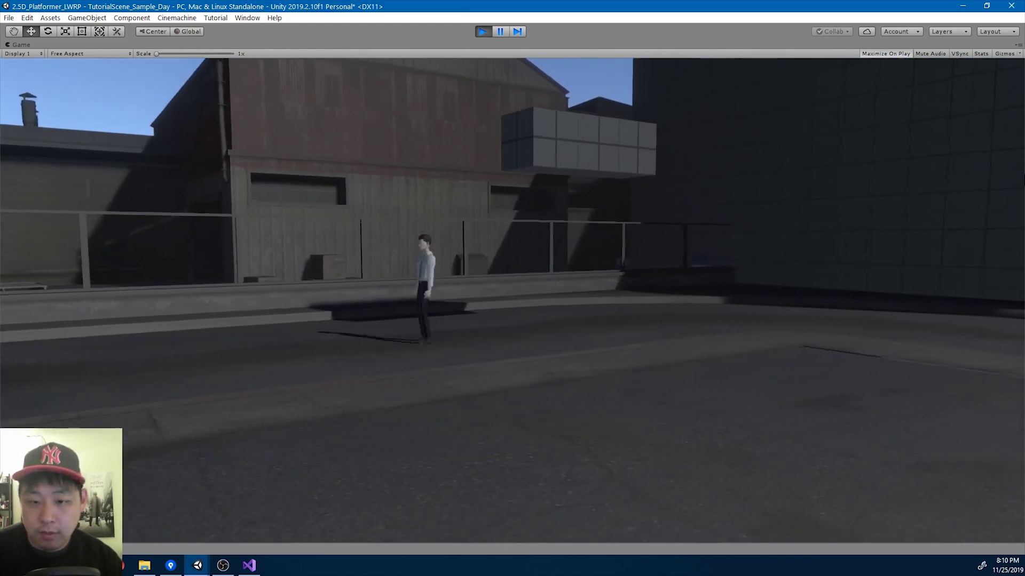
pyautogui.press('a')
pyautogui.press('s')
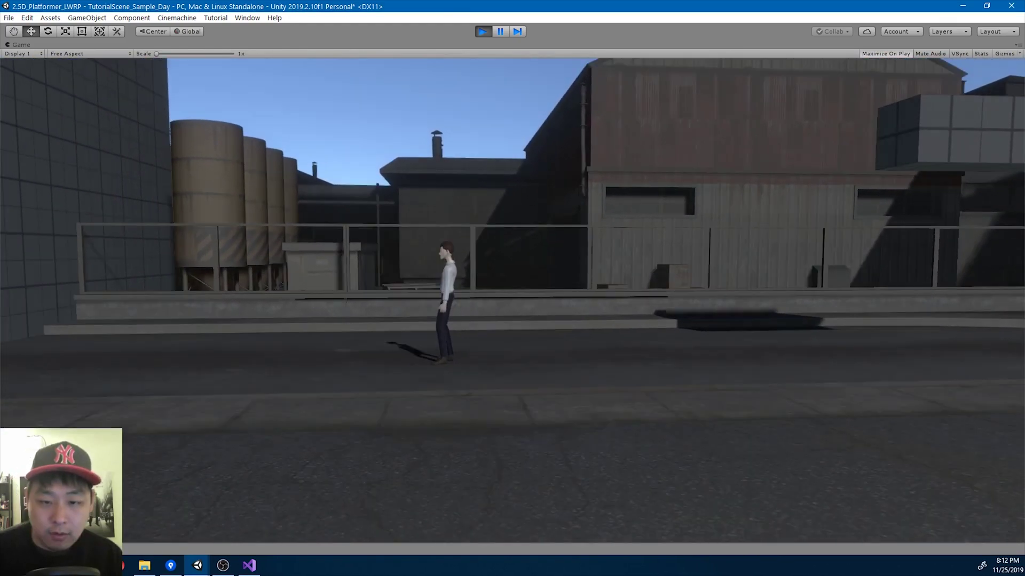